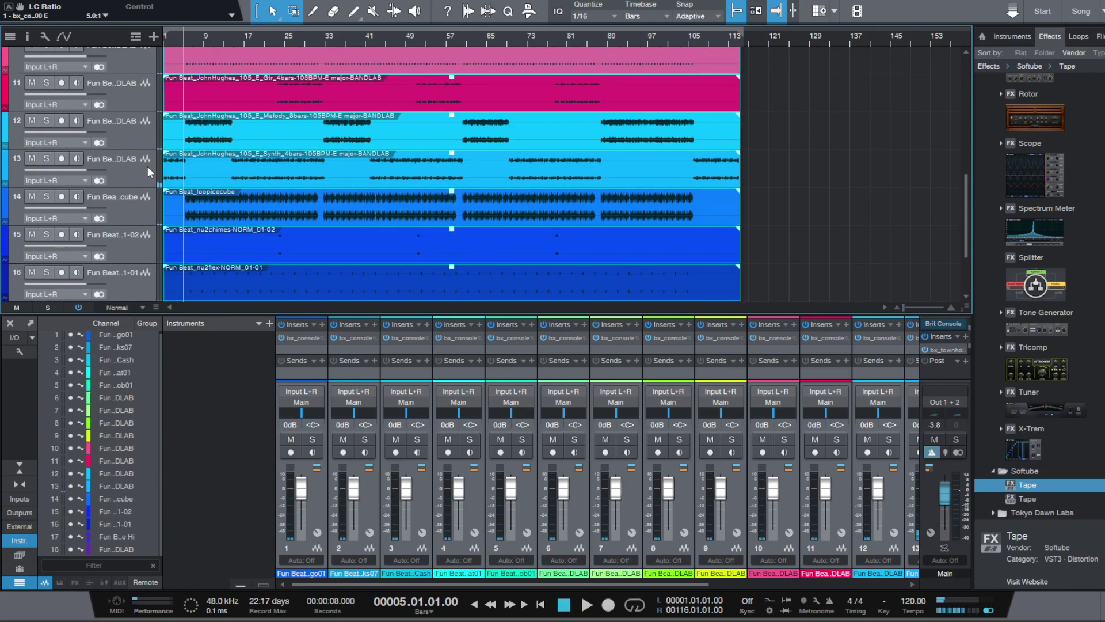
# Step: Solo the Kick_Thud track and start playback
pyautogui.scroll(5, 132, 197)
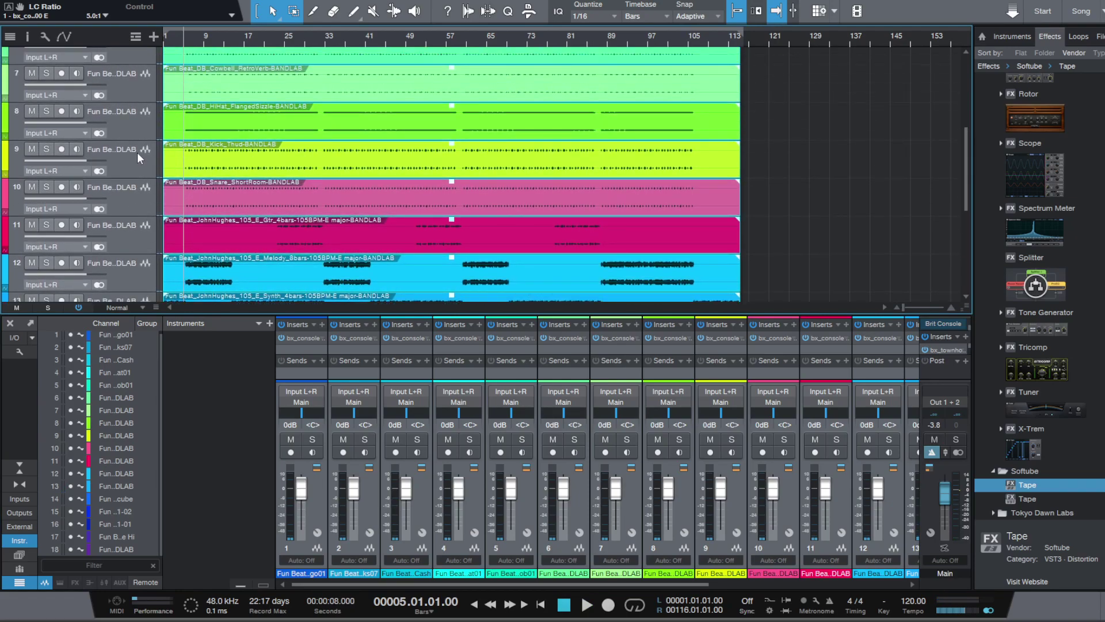
pyautogui.click(137, 152)
pyautogui.click(364, 439)
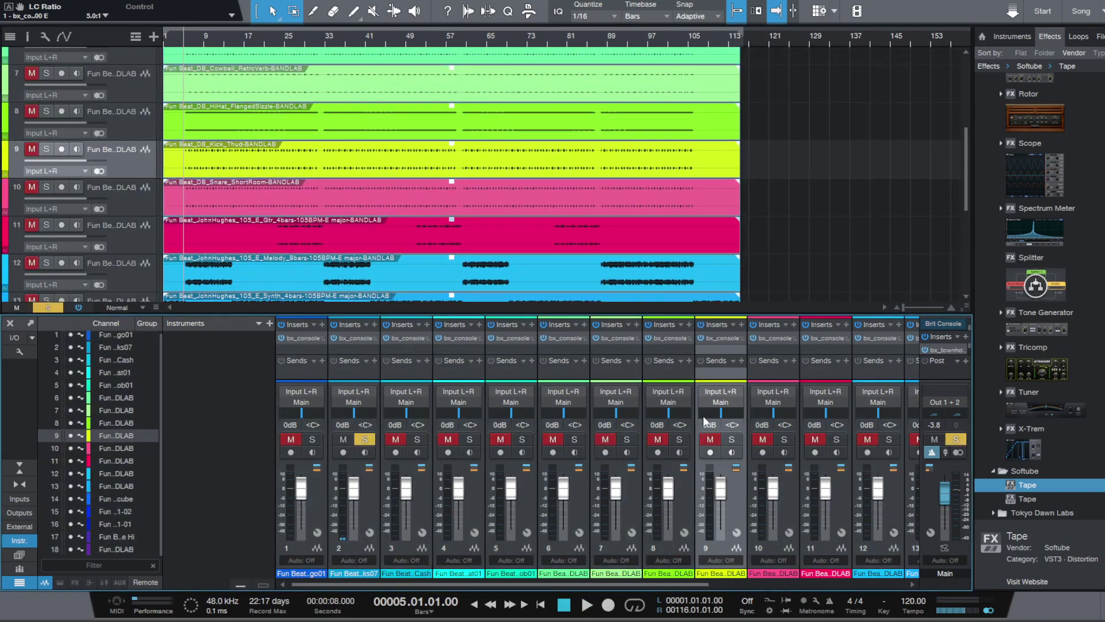
pyautogui.click(366, 439)
pyautogui.click(732, 439)
pyautogui.press('space')
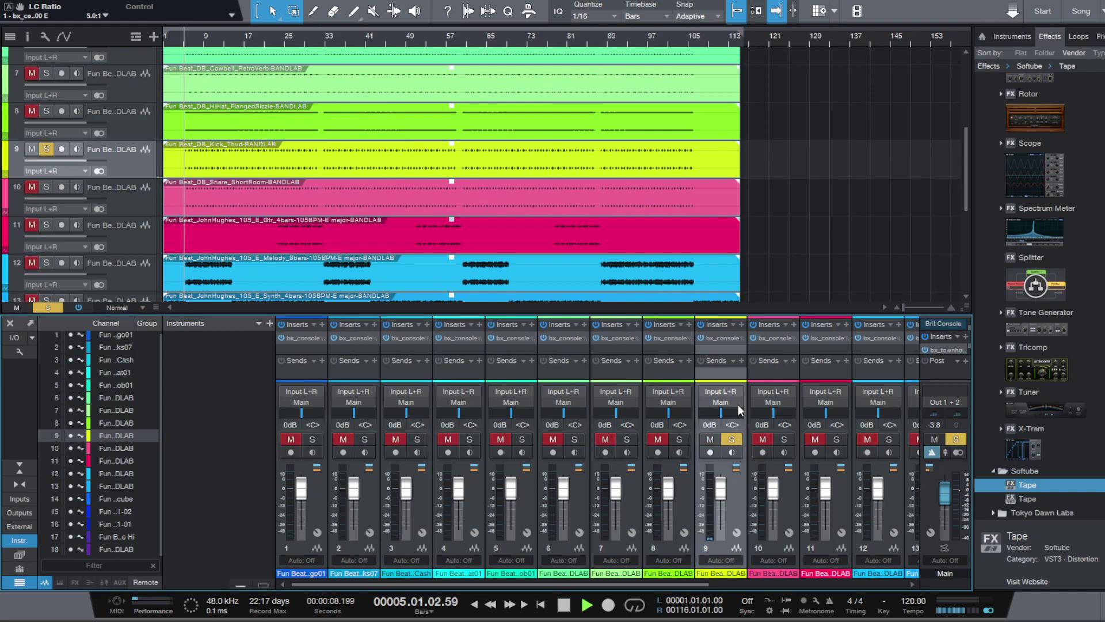
# Step: In the Kick_Thud track's bx_console SSL 4000 E, adjust the compressor and set its threshold to -5.0 dB
pyautogui.click(721, 337)
pyautogui.moveTo(418, 256); pyautogui.dragTo(418, 263)
pyautogui.moveTo(416, 306); pyautogui.dragTo(416, 326)
pyautogui.moveTo(472, 291); pyautogui.dragTo(471, 282)
pyautogui.scroll(-9, 473, 286)
pyautogui.scroll(-4, 473, 282)
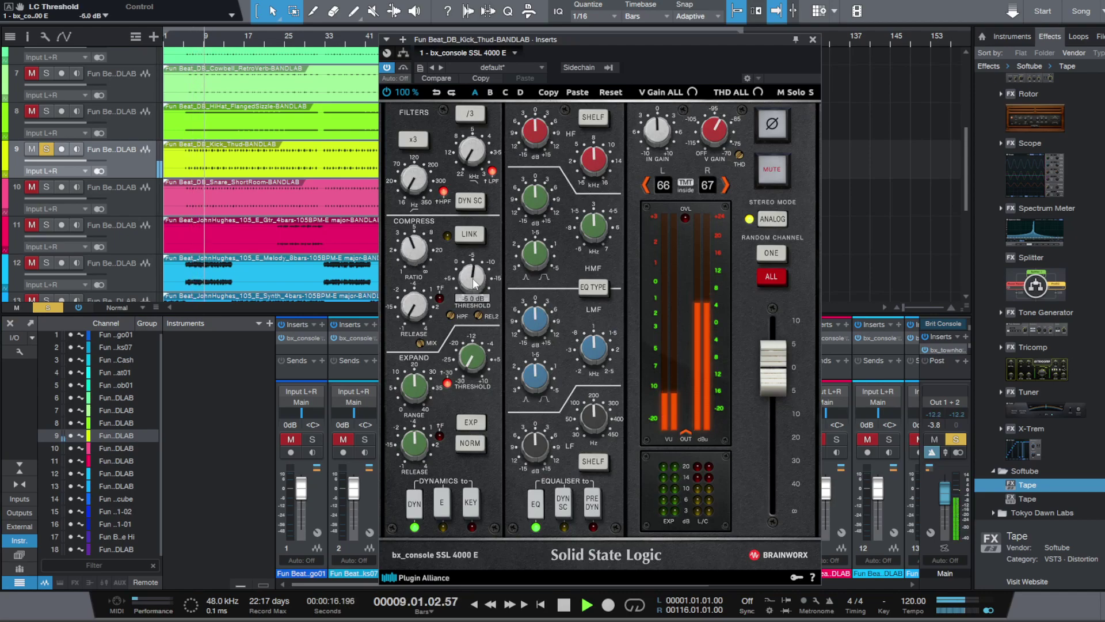
# Step: Enable PRE DYN on the kick's equaliser, boost the lows, and set the low-mid and high-mid gains to +1.0 dB
pyautogui.click(599, 507)
pyautogui.moveTo(596, 422)
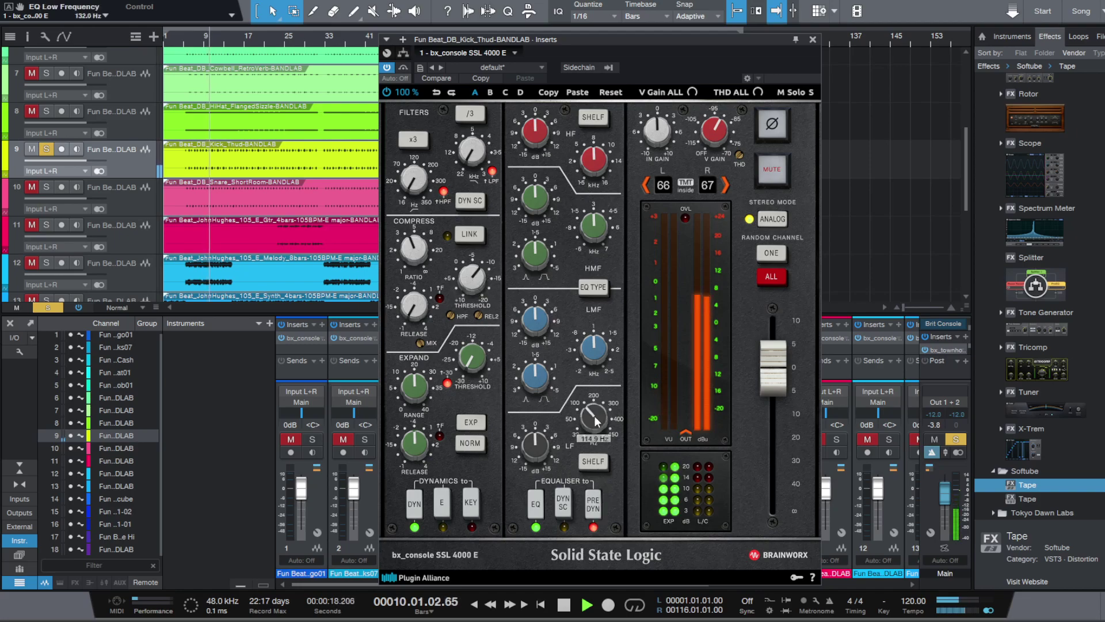
pyautogui.scroll(5, 542, 450)
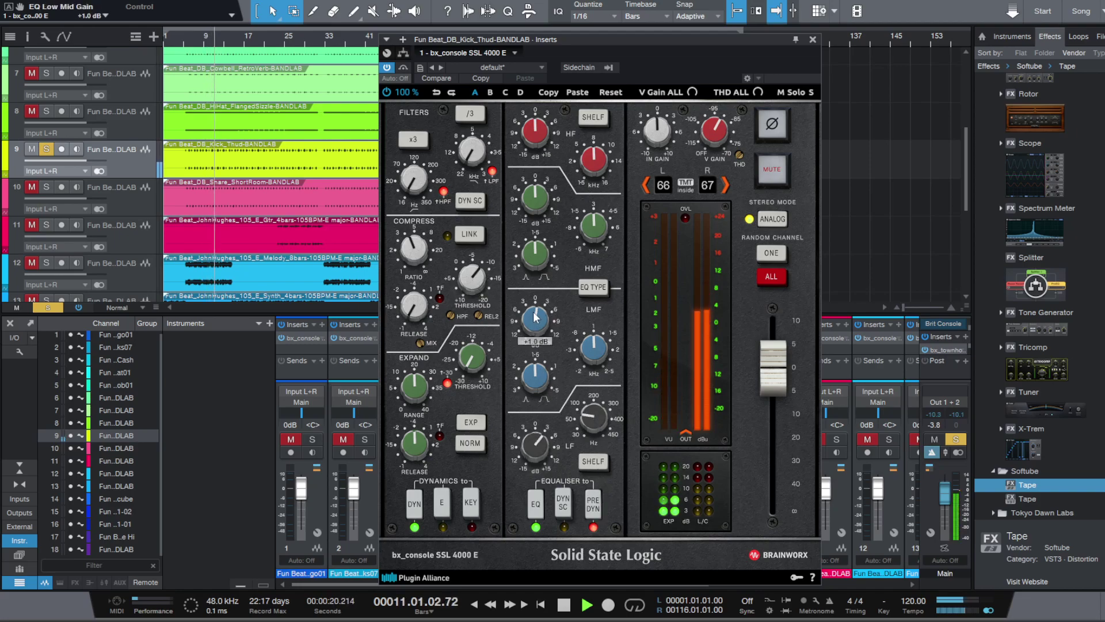
pyautogui.moveTo(536, 207)
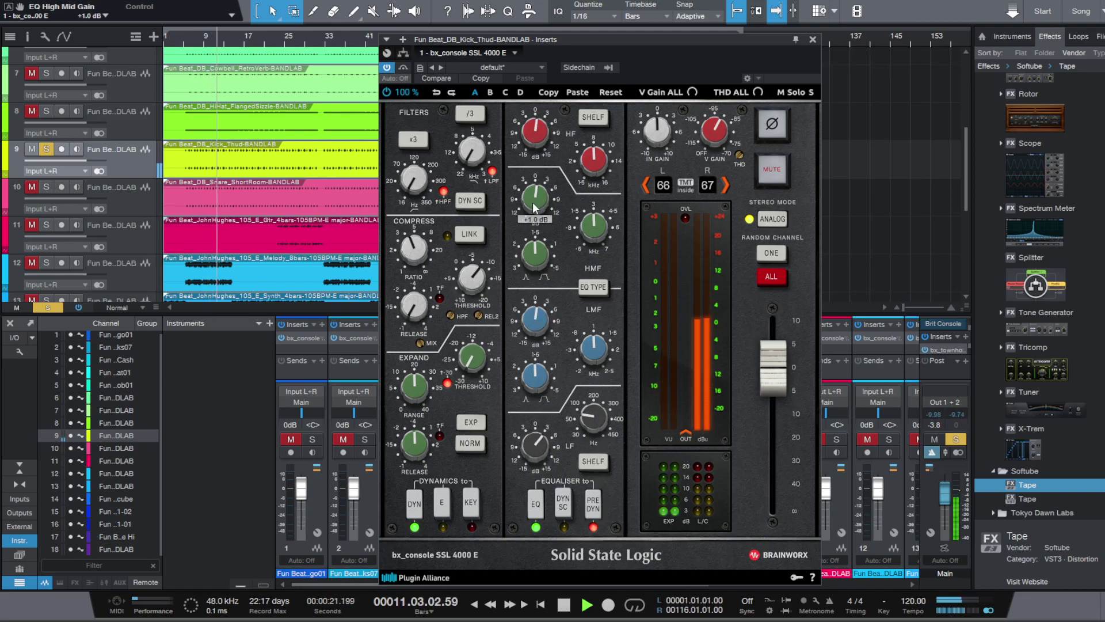
pyautogui.click(813, 39)
# Step: Solo the BuckKicks07 track alongside the Kick_Thud track
pyautogui.scroll(6, 132, 206)
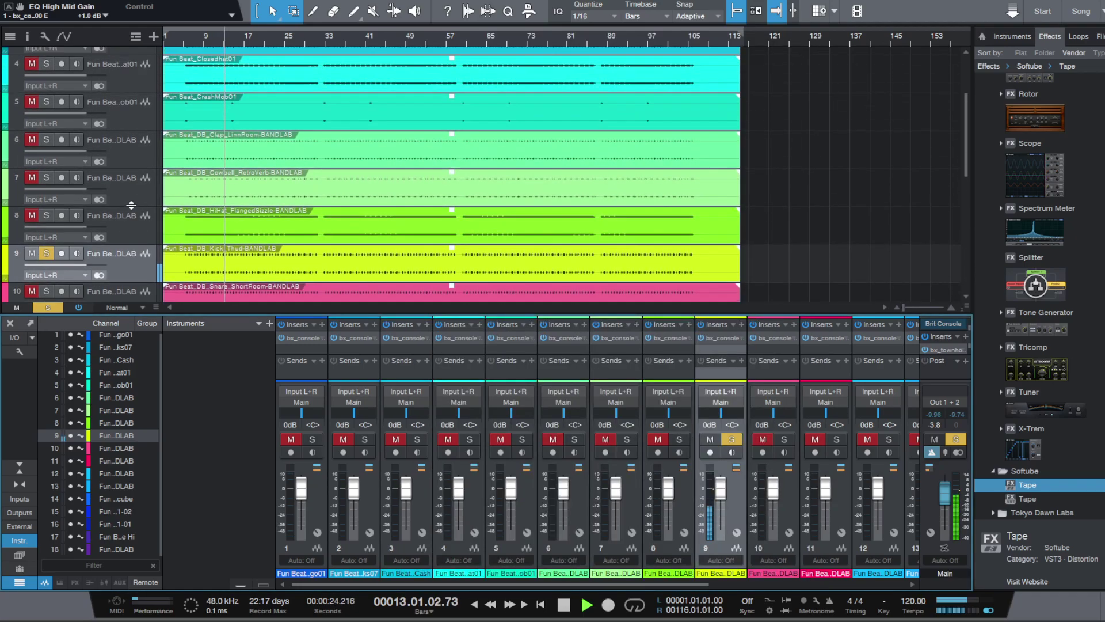
pyautogui.click(137, 102)
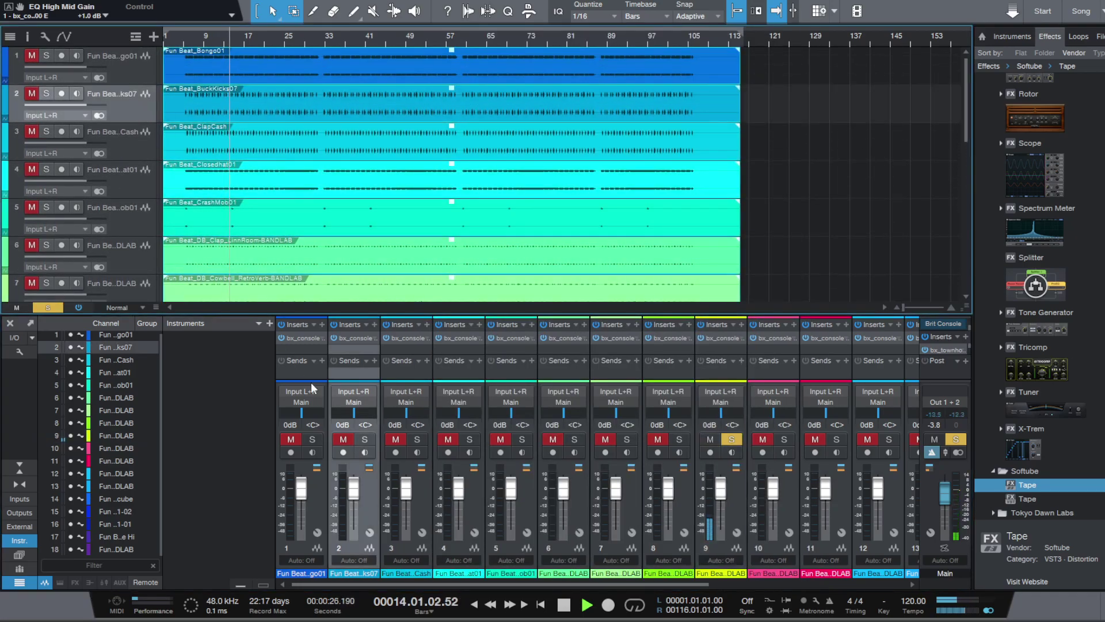
pyautogui.click(345, 439)
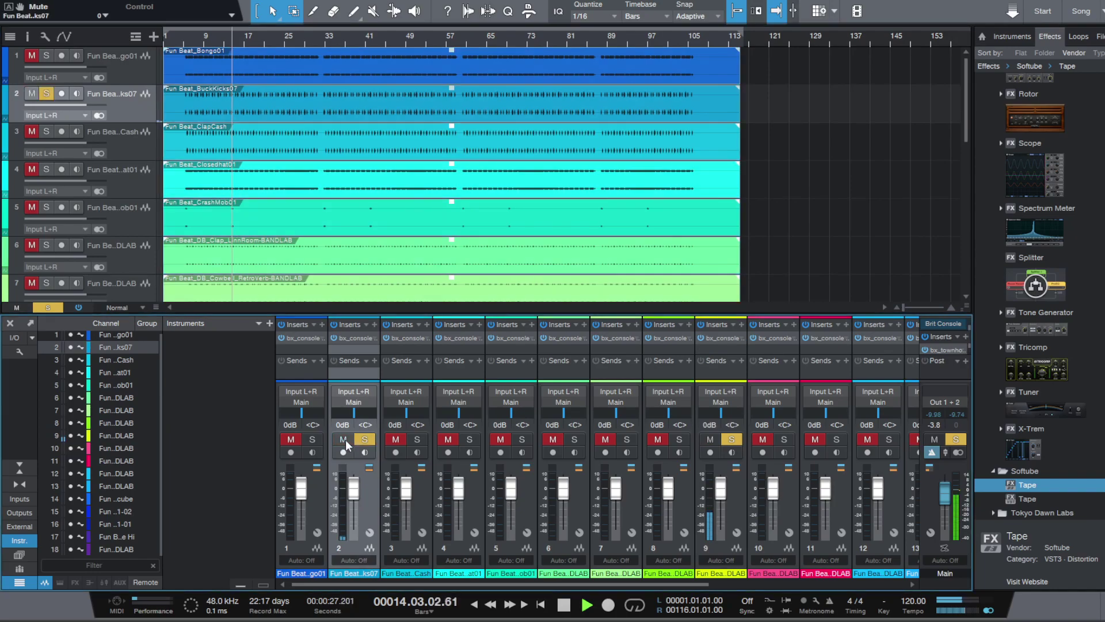
# Step: In the BuckKicks07 console plug-in, lower the compressor threshold and enable PRE DYN for the equaliser
pyautogui.click(354, 339)
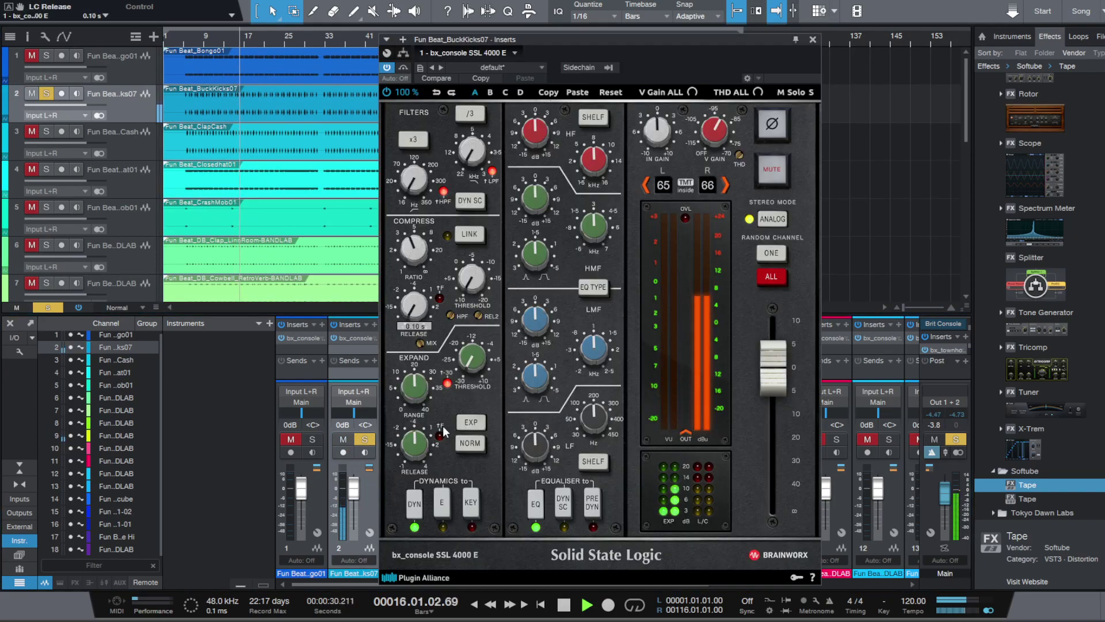
pyautogui.moveTo(471, 282)
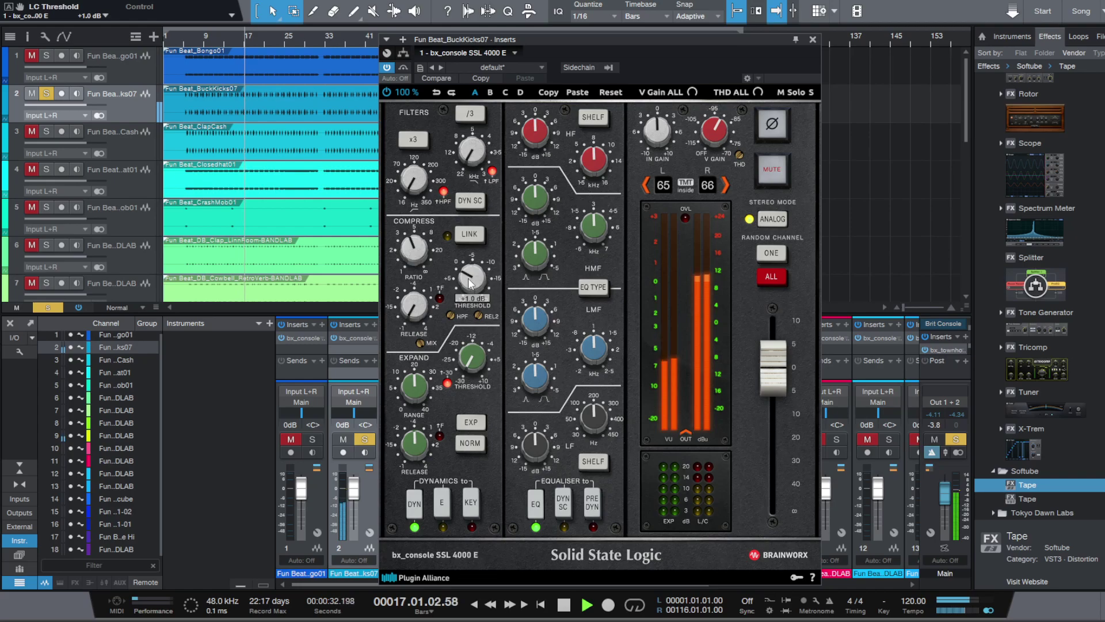
pyautogui.click(592, 504)
# Step: Shape the BuckKicks07 EQ with a high-mid gain of +1.0 dB and set the channel volume to -0.4 dB
pyautogui.scroll(-8, 595, 426)
pyautogui.scroll(2, 545, 442)
pyautogui.scroll(3, 545, 442)
pyautogui.scroll(1, 592, 420)
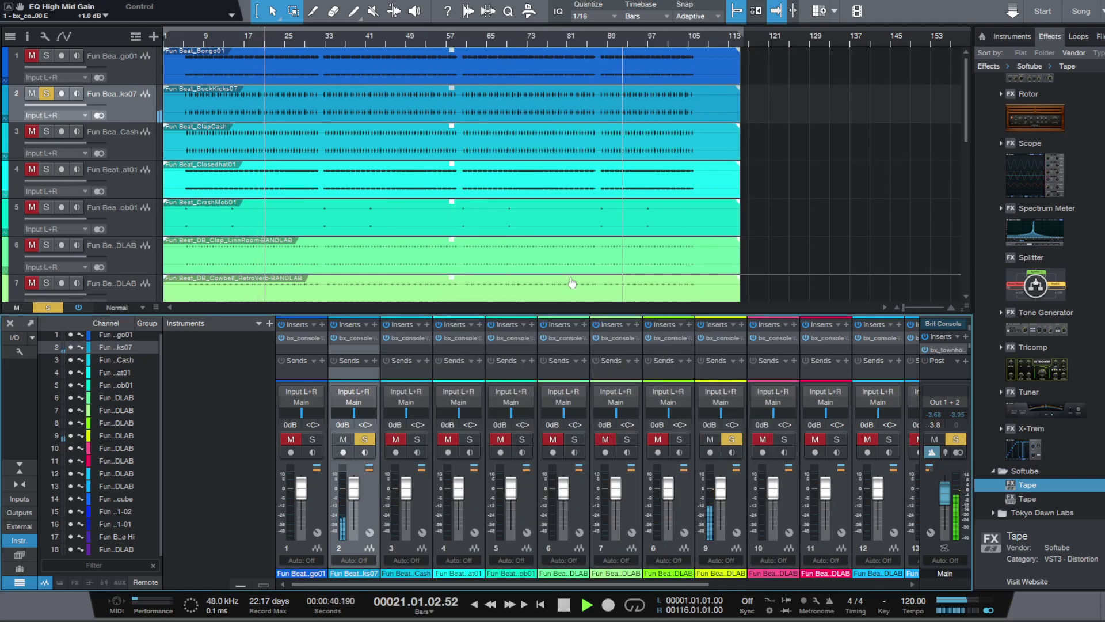
pyautogui.click(811, 39)
pyautogui.moveTo(353, 495); pyautogui.dragTo(354, 496)
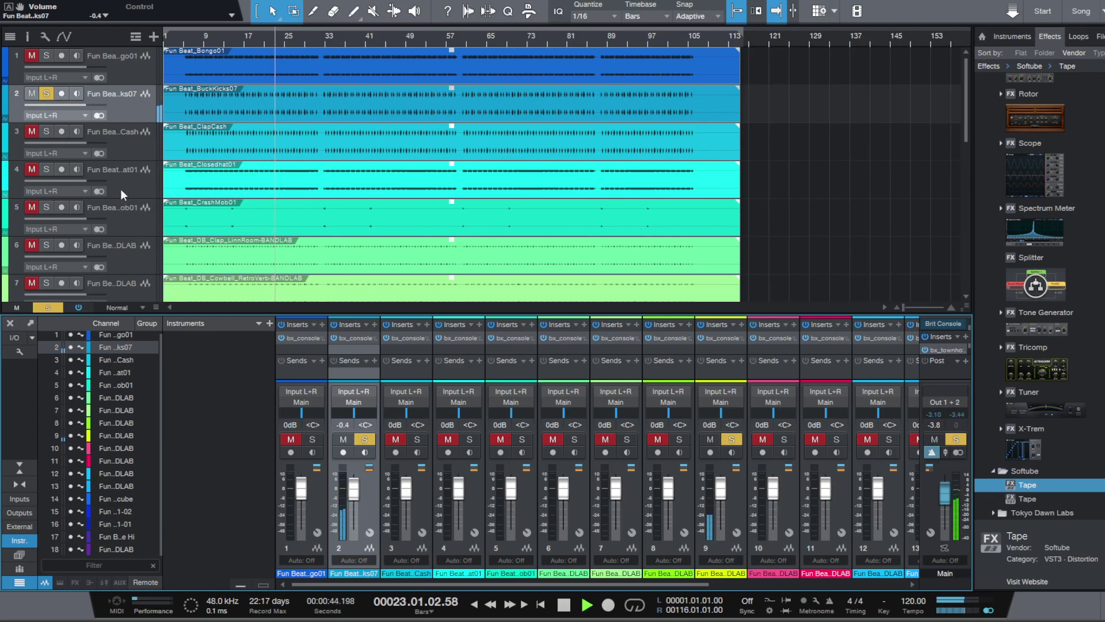
# Step: Add the loopicecube track to the soloed tracks and lower the Main output volume to -9.0 dB
pyautogui.scroll(-2, 147, 173)
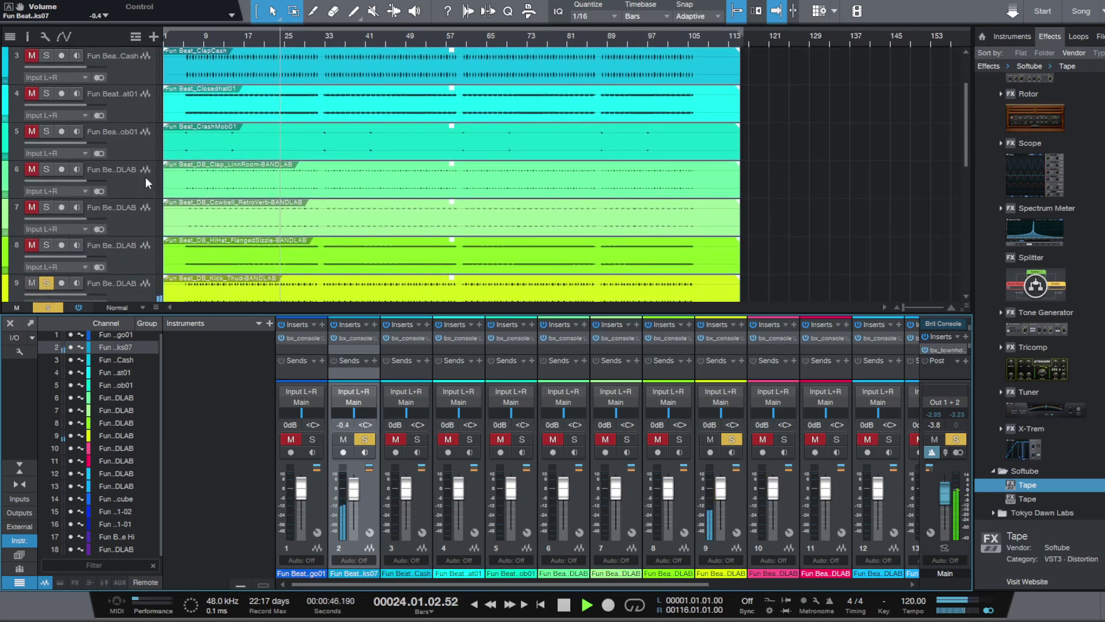
pyautogui.scroll(-5, 141, 167)
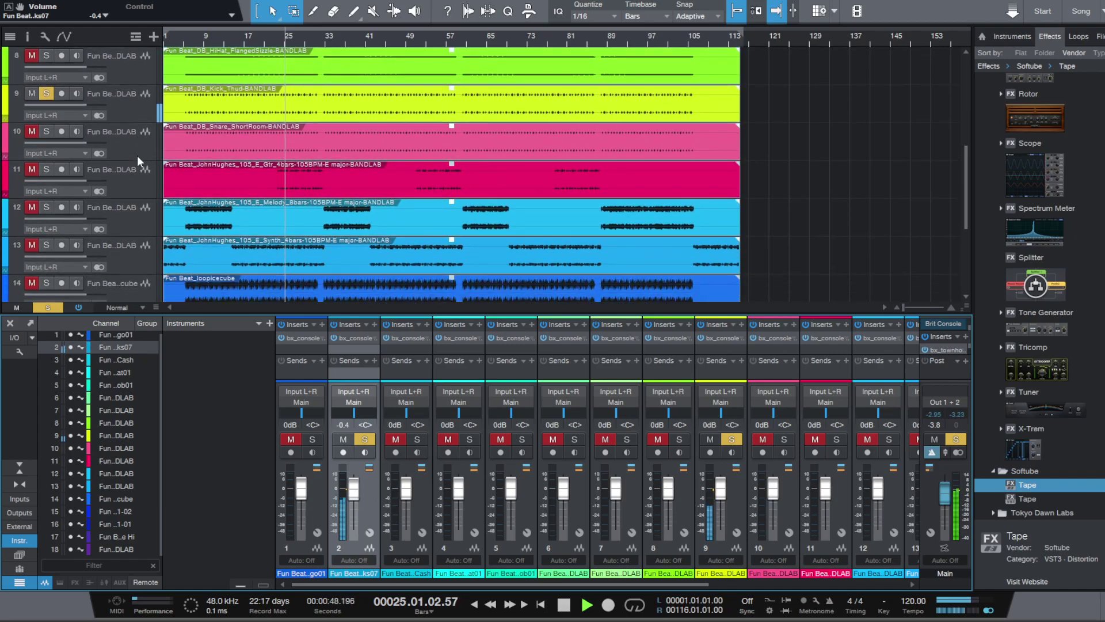
pyautogui.scroll(-2, 137, 156)
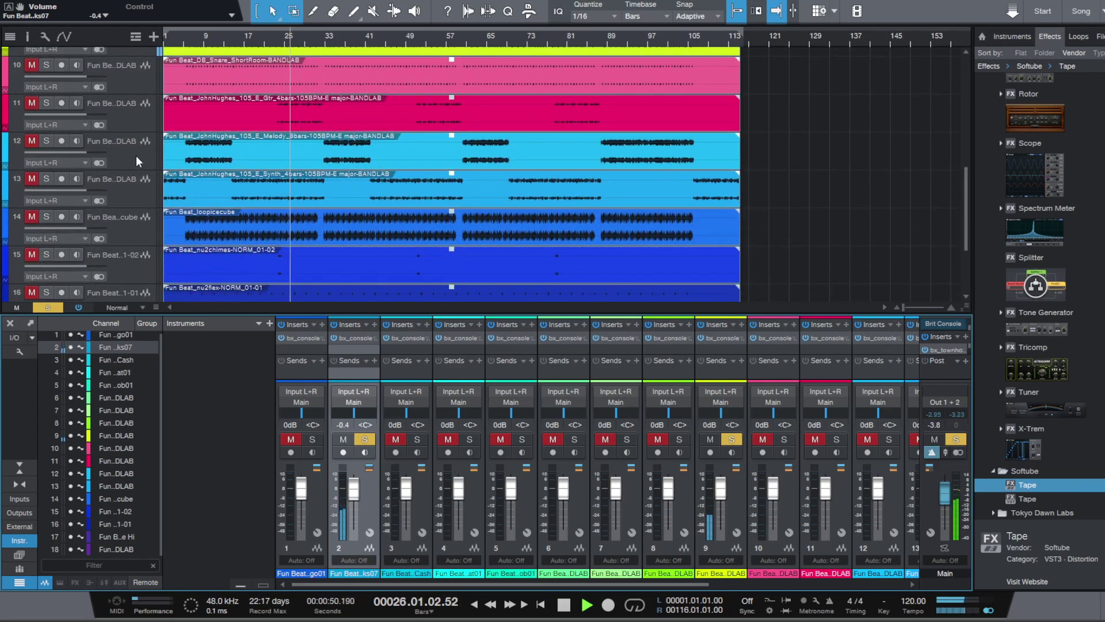
pyautogui.scroll(-1, 136, 173)
pyautogui.click(136, 201)
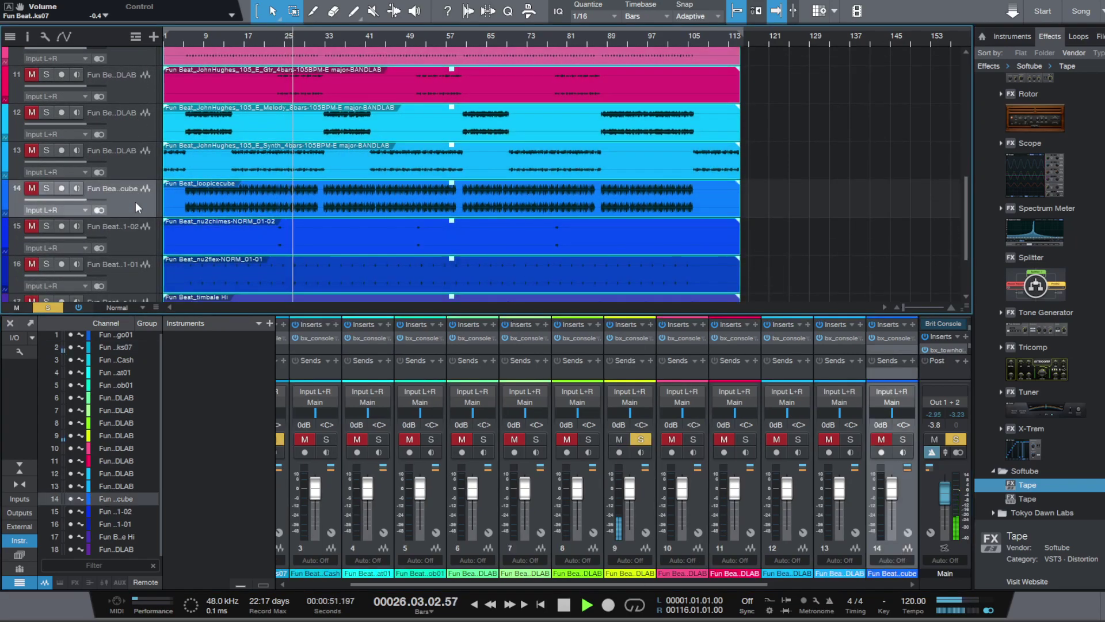
pyautogui.click(881, 440)
pyautogui.moveTo(944, 491); pyautogui.dragTo(944, 500)
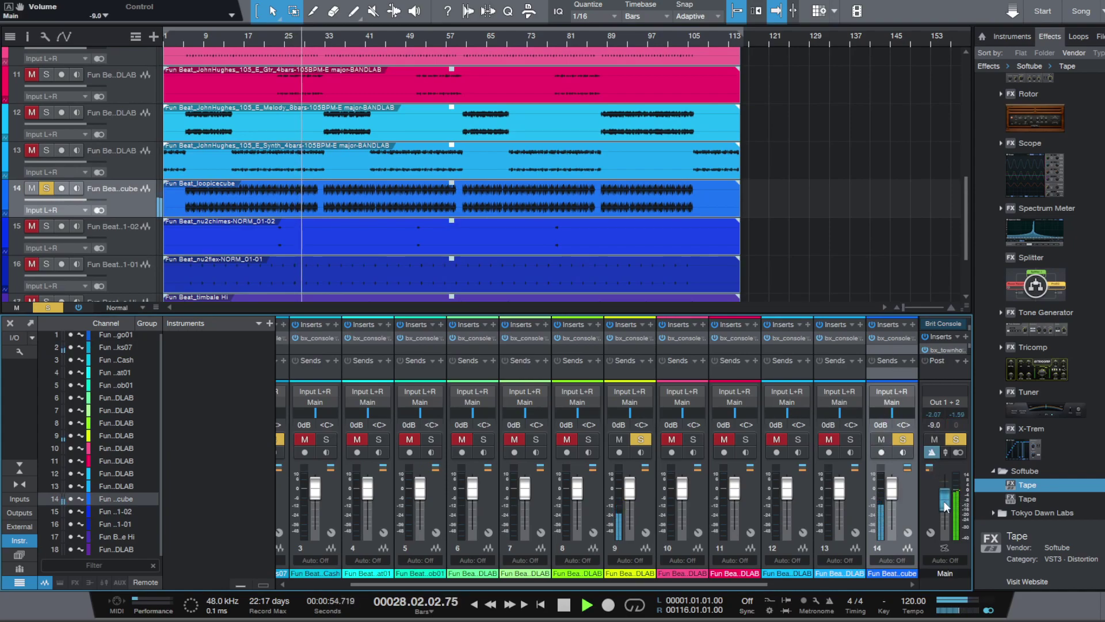
# Step: In the loopicecube console plug-in, set the compressor release to 0.10 s and the threshold to -3.0 dB
pyautogui.click(889, 338)
pyautogui.moveTo(416, 302); pyautogui.dragTo(421, 408)
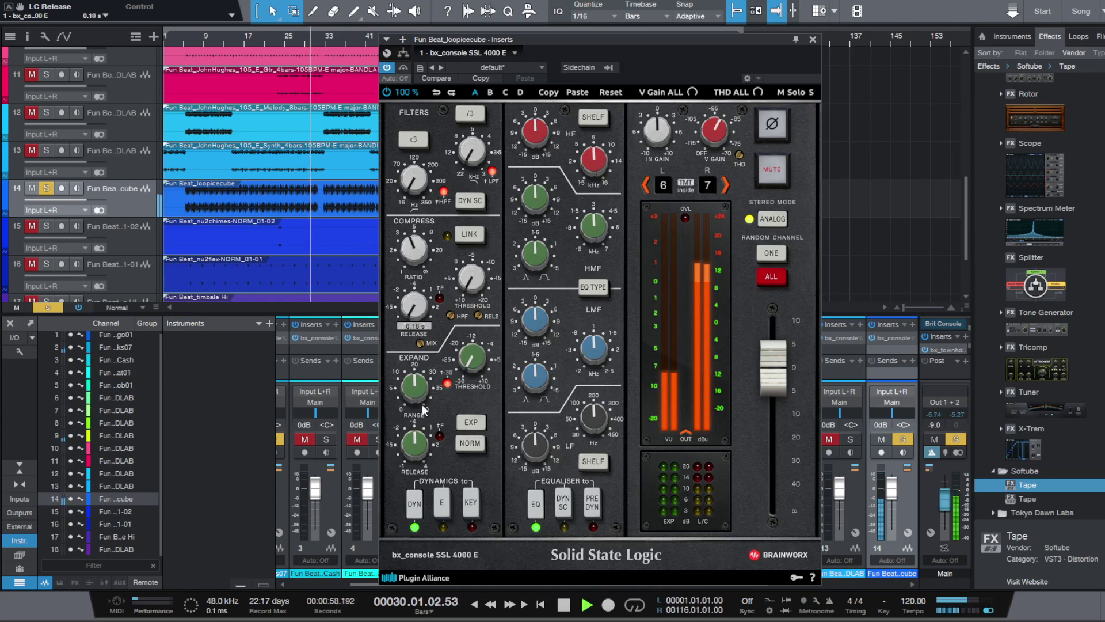
pyautogui.moveTo(475, 289); pyautogui.dragTo(476, 275)
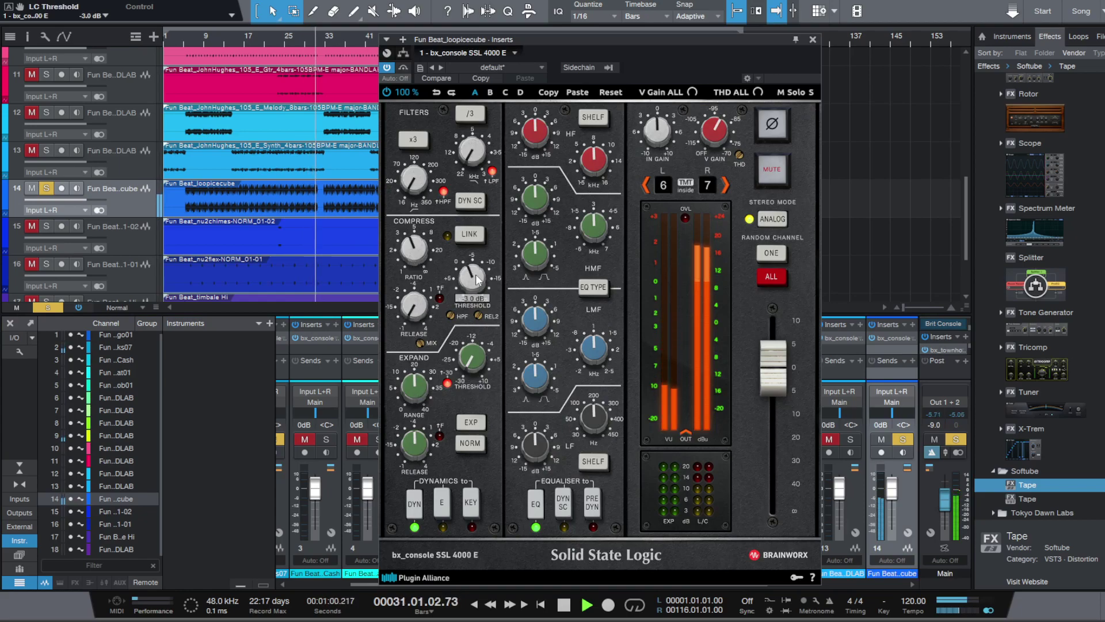
# Step: Enable PRE DYN on the loopicecube equaliser, set the low gain to +3.0 dB, cut the highs, and set the high-mid gain to -1.0 dB
pyautogui.click(593, 503)
pyautogui.moveTo(591, 415); pyautogui.dragTo(531, 452)
pyautogui.press('space')
pyautogui.press('space')
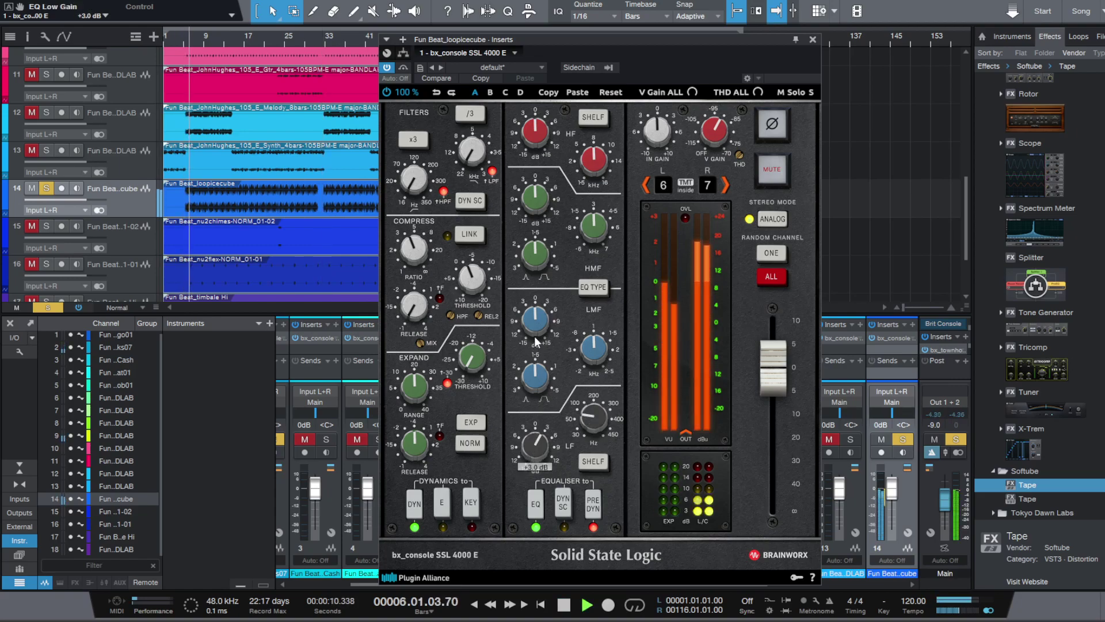
pyautogui.moveTo(534, 132); pyautogui.dragTo(530, 202)
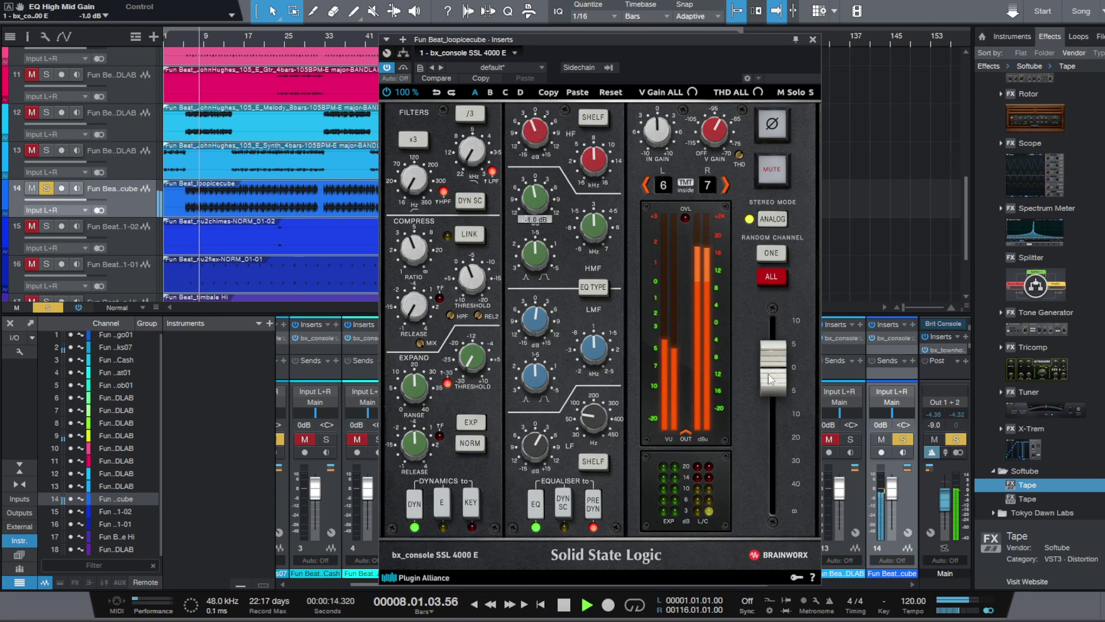
# Step: Lower the loopicecube plug-in's output fader slightly and set its channel volume to -2.1 dB
pyautogui.moveTo(773, 363); pyautogui.dragTo(773, 370)
pyautogui.click(814, 39)
pyautogui.moveTo(891, 487); pyautogui.dragTo(893, 491)
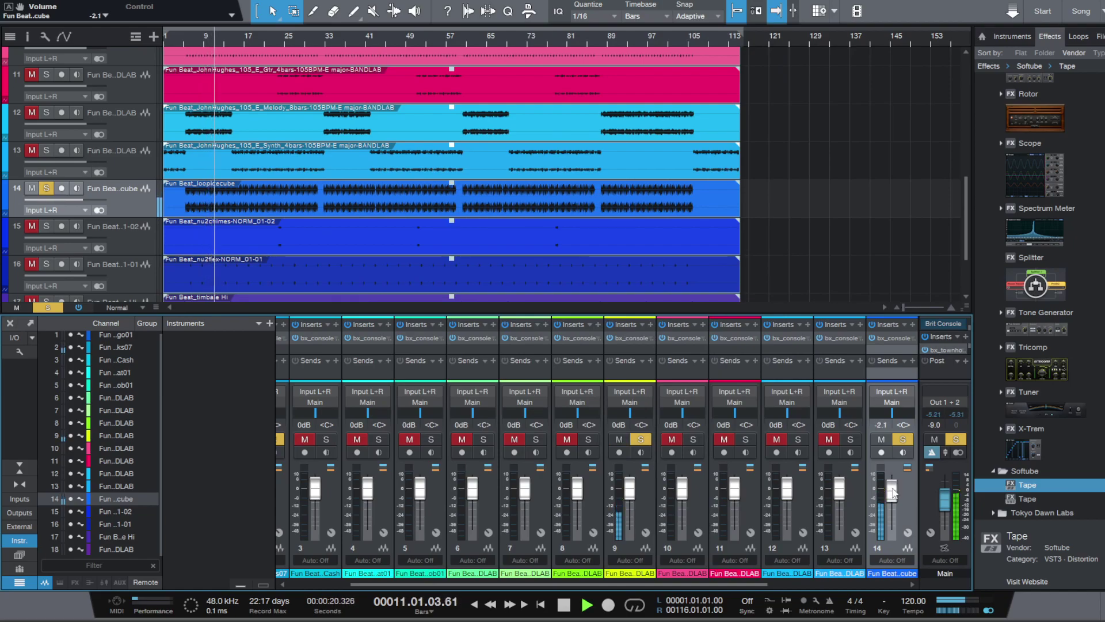
# Step: Add the Snare_ShortRoom track to the soloed tracks
pyautogui.scroll(2, 143, 196)
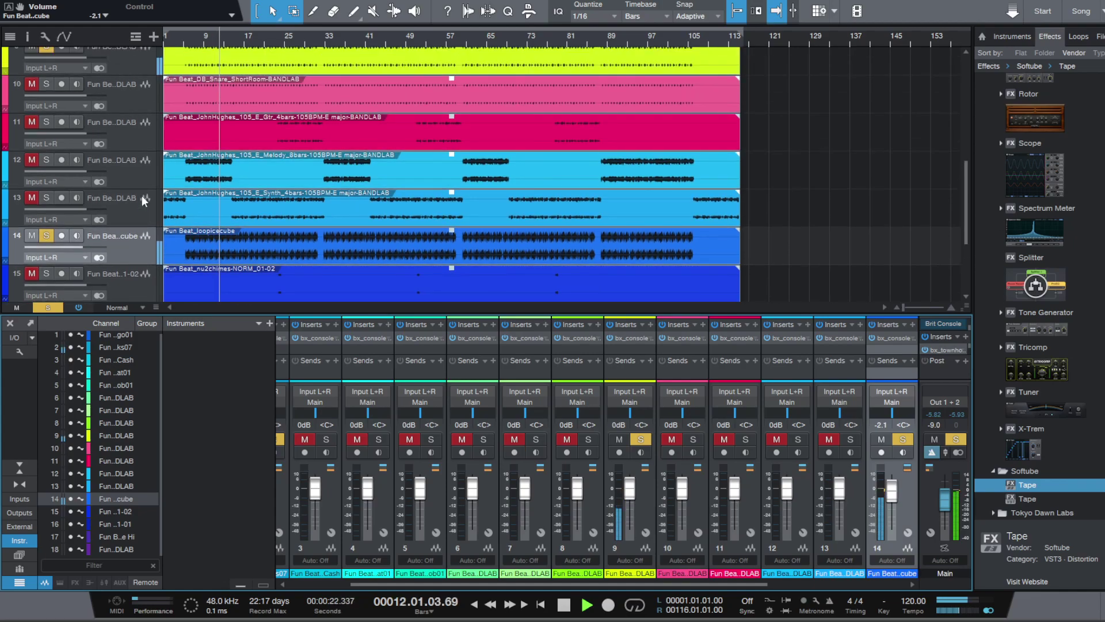
pyautogui.scroll(1, 140, 168)
pyautogui.click(129, 166)
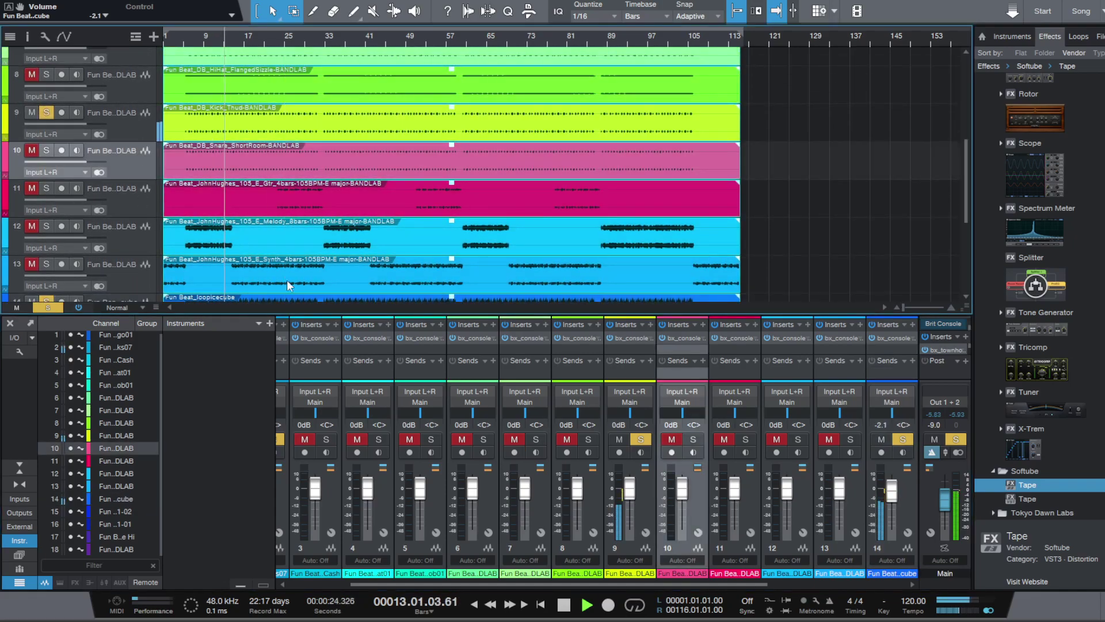
pyautogui.click(672, 439)
pyautogui.press('s')
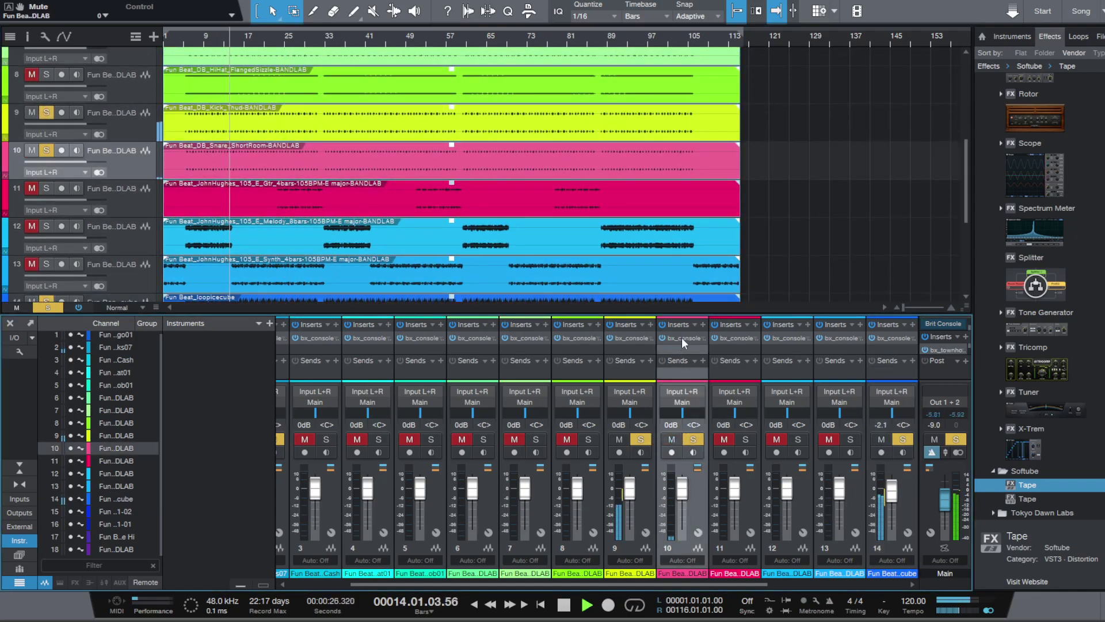
# Step: In the snare's console plug-in, lower the compressor threshold, set the input gain to 0.7 dB, and set the PRE DYN equaliser's high-mid gain to +1.0 dB
pyautogui.click(683, 337)
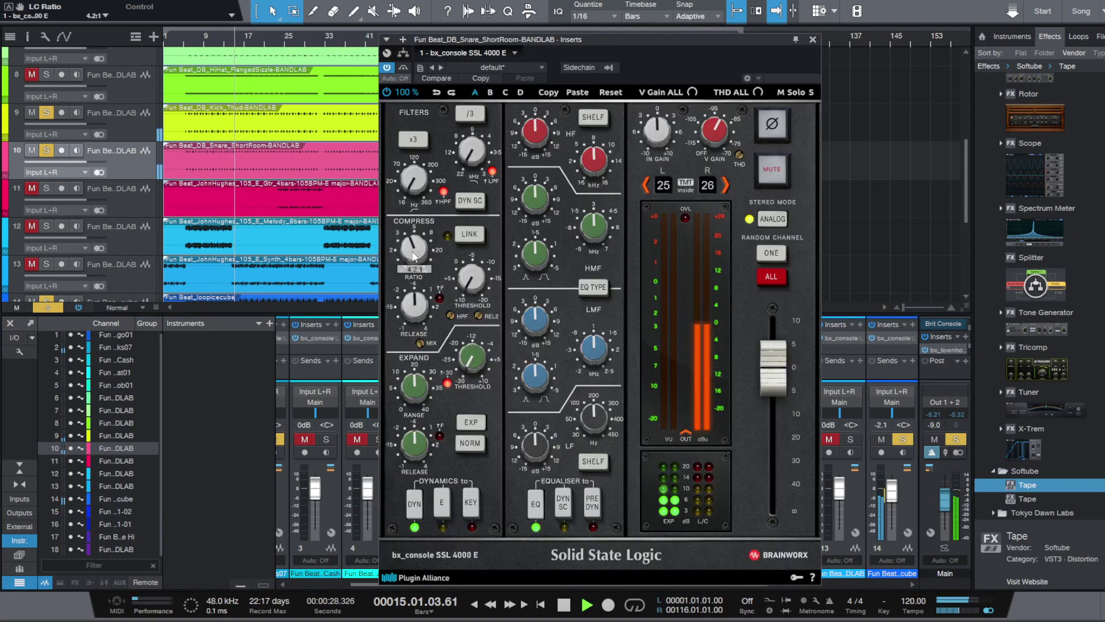
pyautogui.moveTo(471, 281)
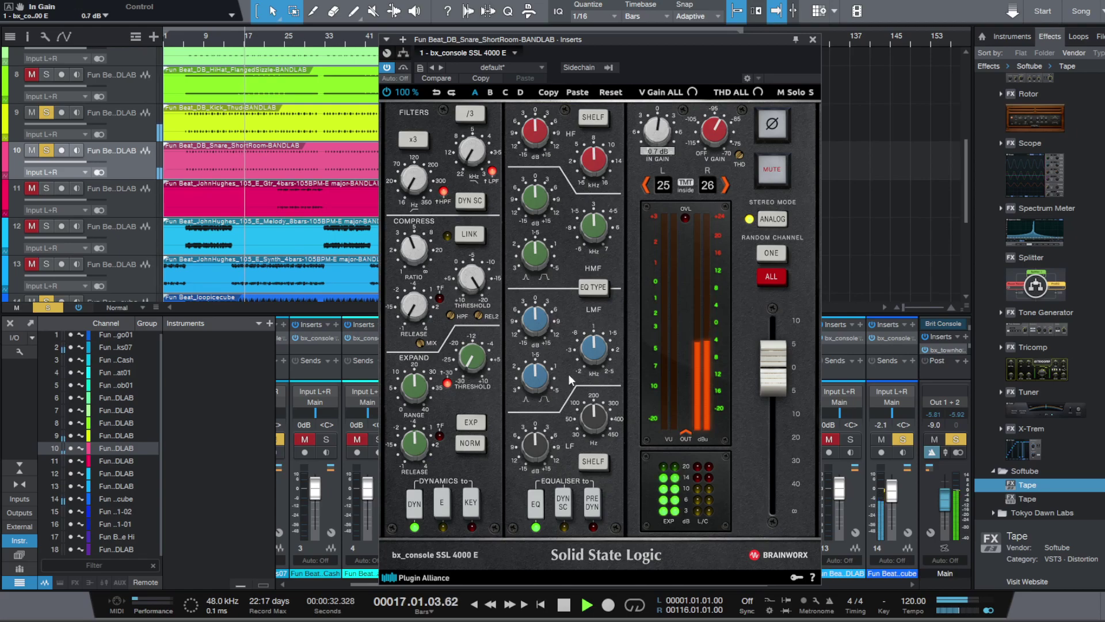
pyautogui.click(597, 502)
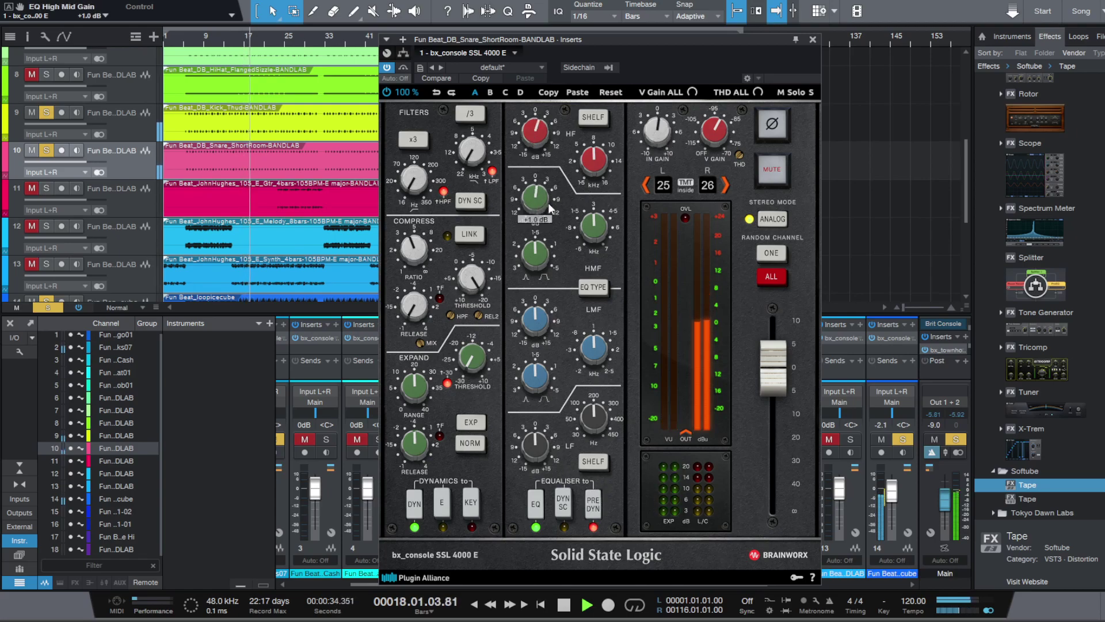
# Step: Set the Snare_ShortRoom channel volume to +0.8 dB
pyautogui.click(812, 39)
pyautogui.moveTo(684, 486); pyautogui.dragTo(684, 488)
# Step: Add the TriangleBeat Drums track, number 18, to the soloed tracks
pyautogui.scroll(4, 129, 175)
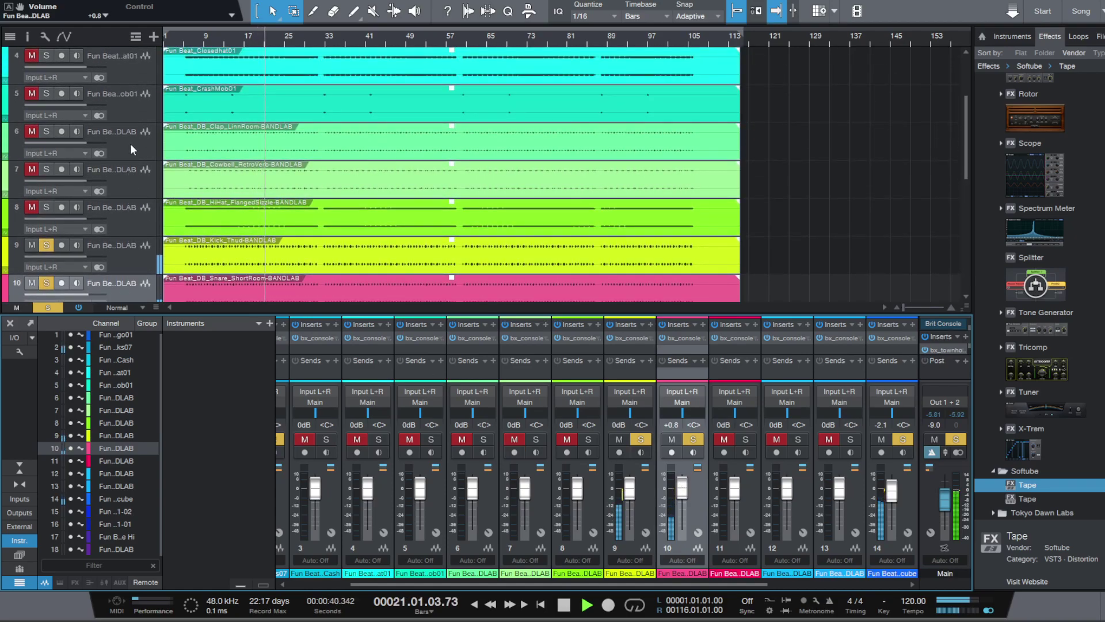
pyautogui.scroll(3, 132, 149)
pyautogui.scroll(-6, 131, 148)
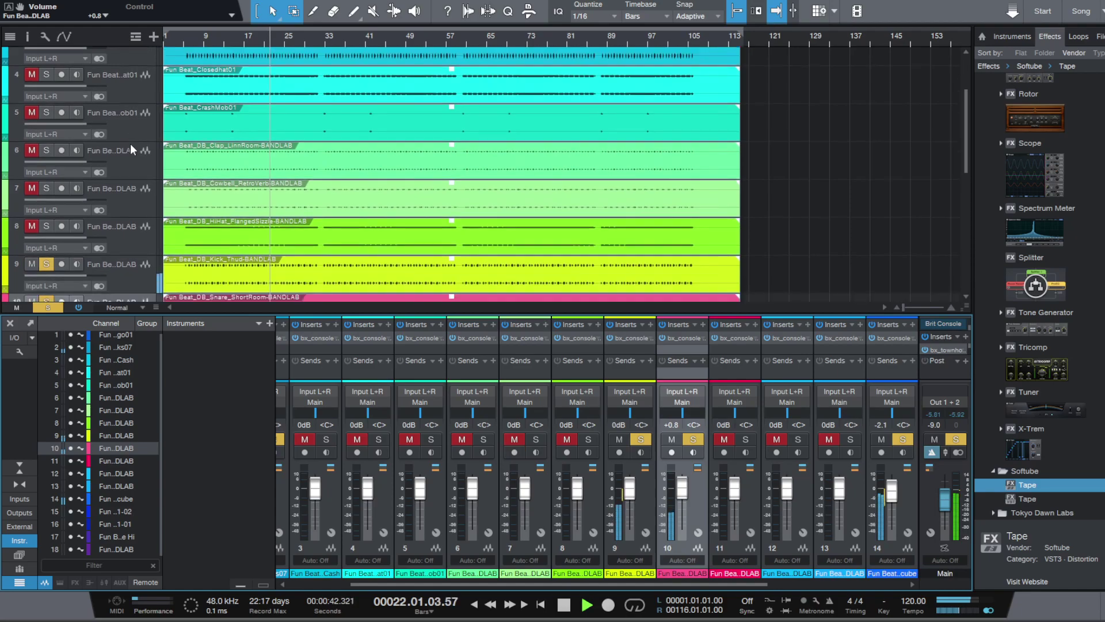
pyautogui.scroll(-3, 130, 144)
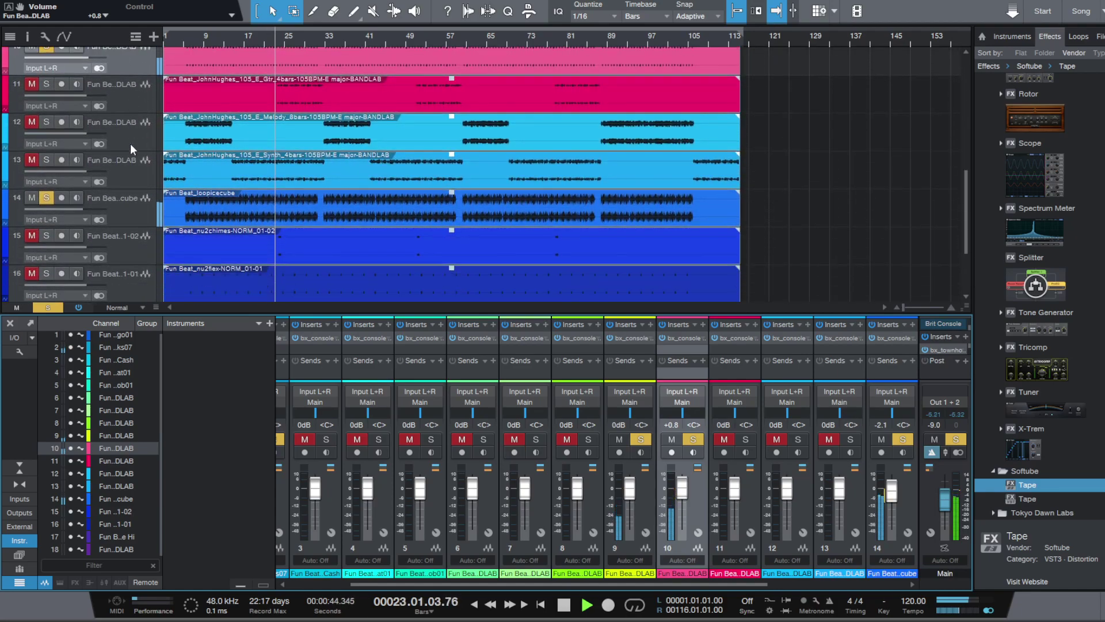
pyautogui.click(130, 264)
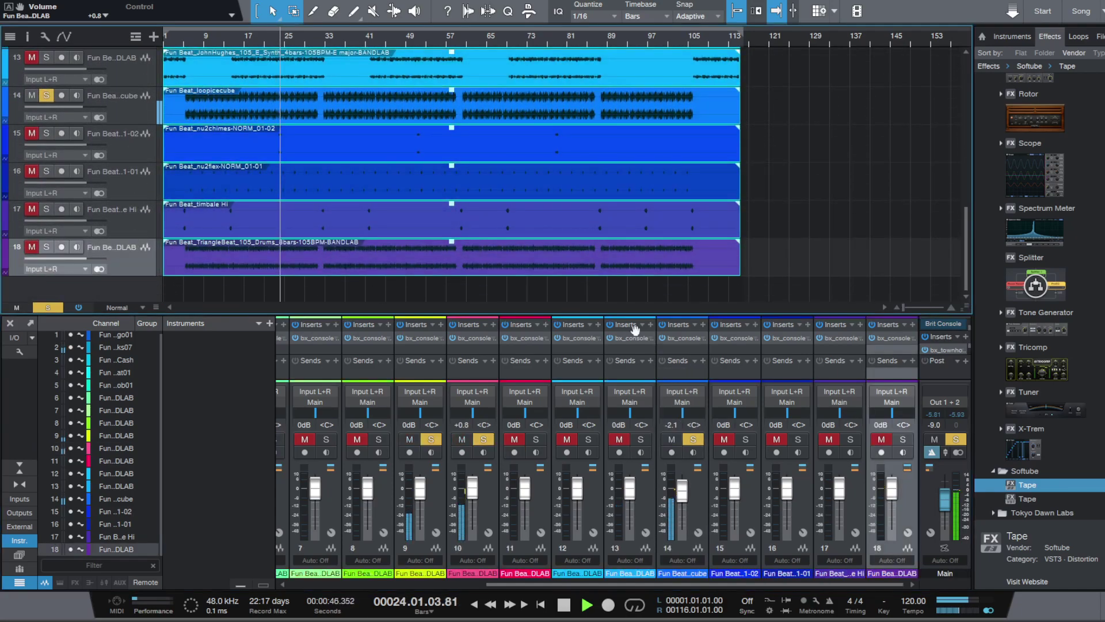
pyautogui.click(902, 439)
pyautogui.click(881, 439)
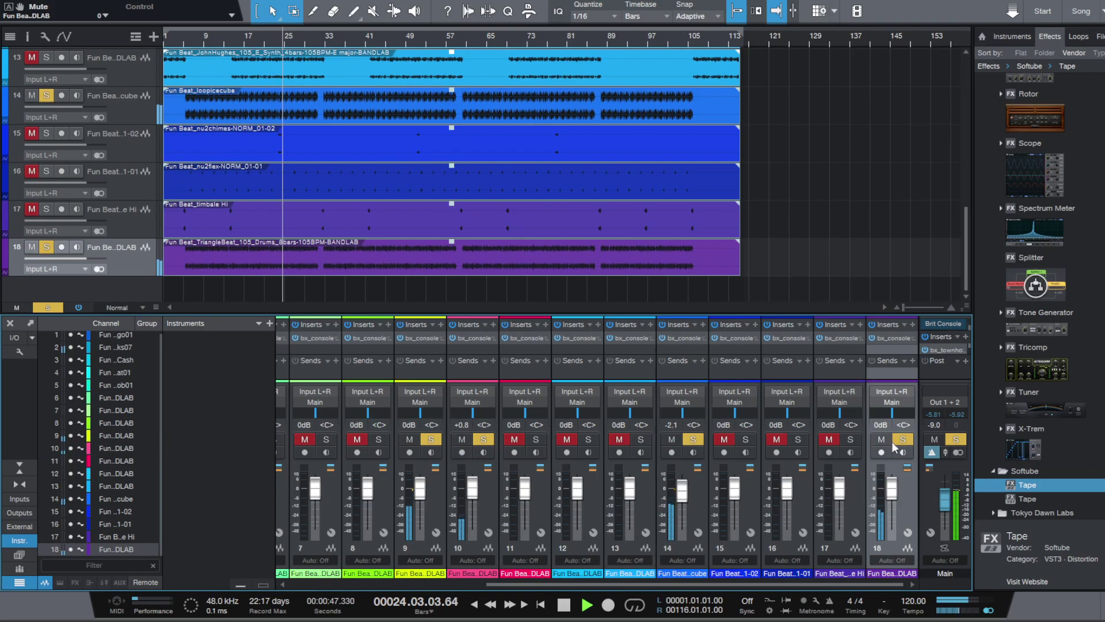
# Step: In the TriangleBeat console plug-in, set the compressor release to 0.10 s and threshold to -9.0 dB, and place the equaliser PRE DYN
pyautogui.click(894, 338)
pyautogui.scroll(-5, 417, 305)
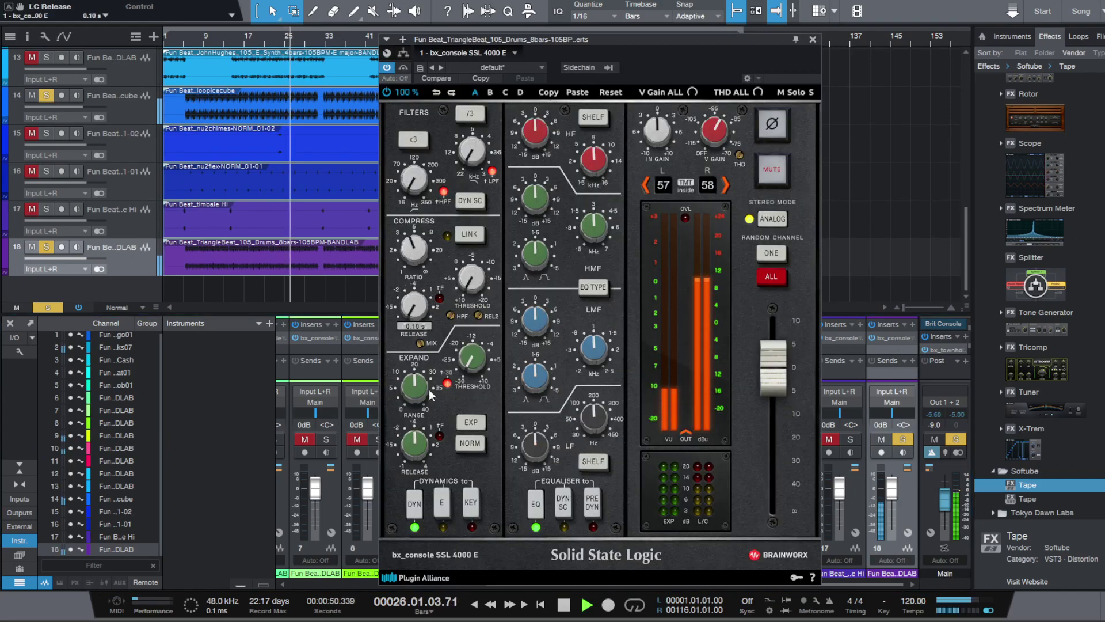
pyautogui.scroll(5, 470, 280)
pyautogui.scroll(1, 469, 283)
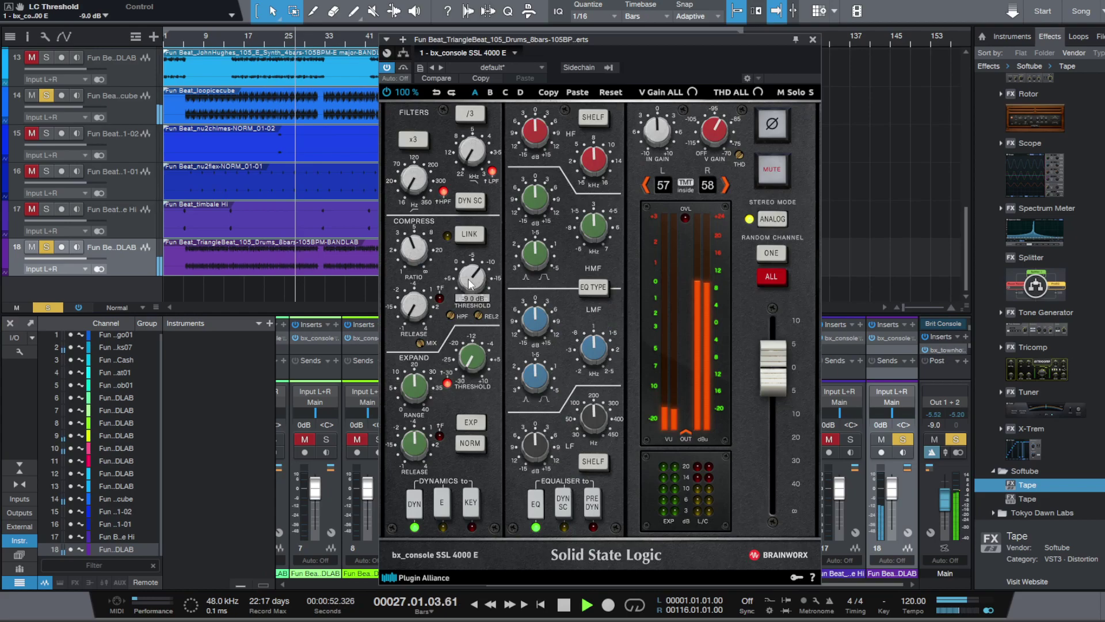
pyautogui.click(596, 499)
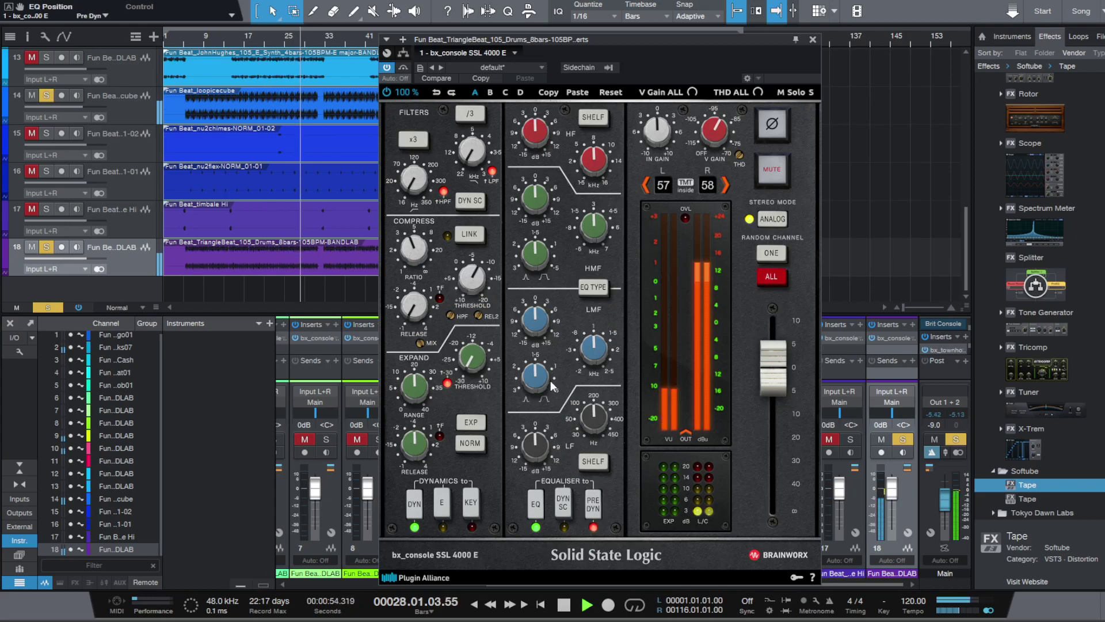
# Step: Shape the TriangleBeat equaliser: set high gain to -3.0 dB and low gain to +1.0 dB, and cut the high-mid gain slightly
pyautogui.moveTo(539, 134)
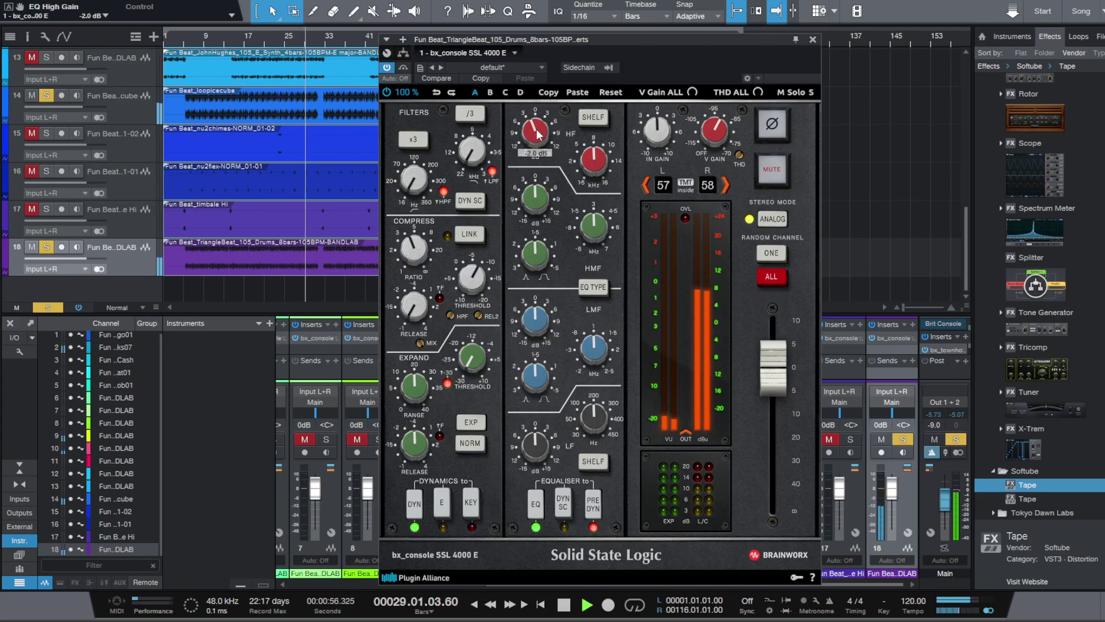
pyautogui.scroll(5, 535, 133)
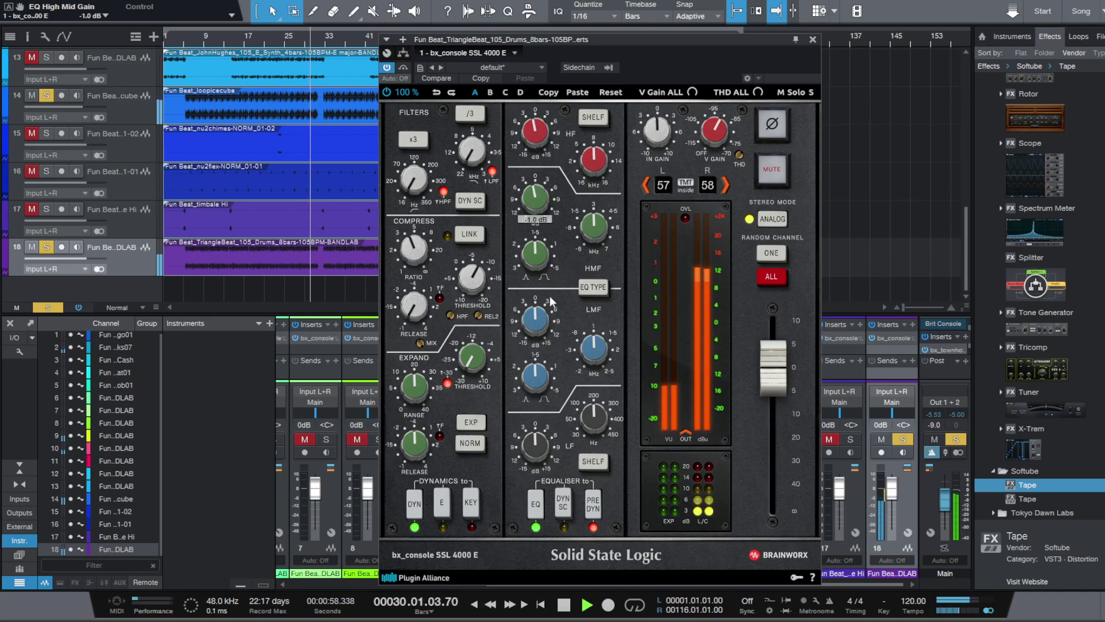
pyautogui.moveTo(599, 417)
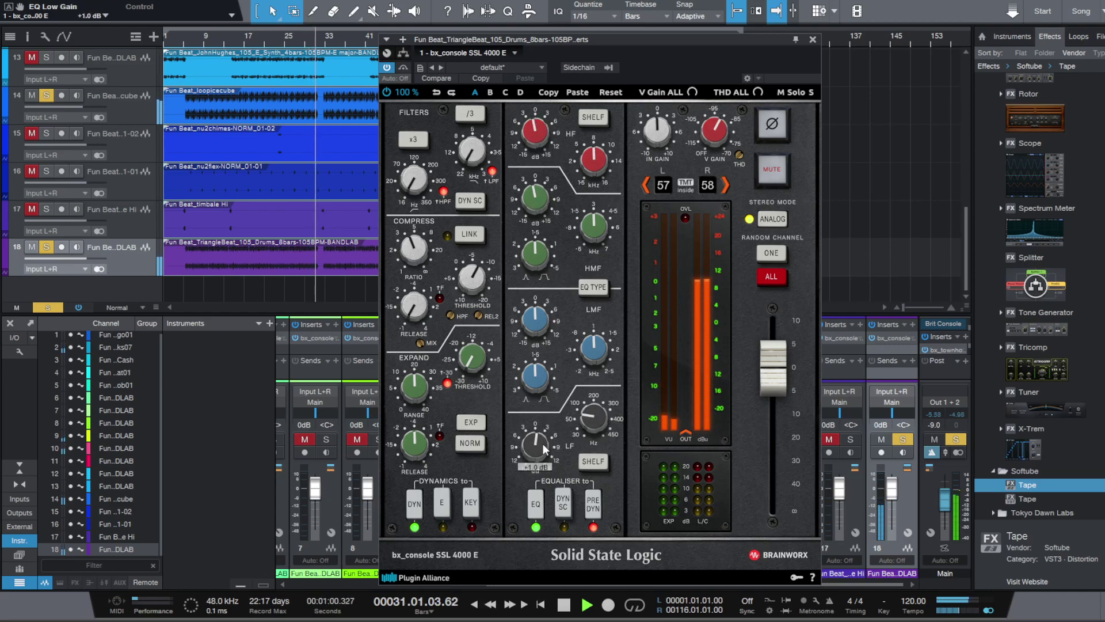
pyautogui.moveTo(537, 194)
pyautogui.scroll(-1, 536, 195)
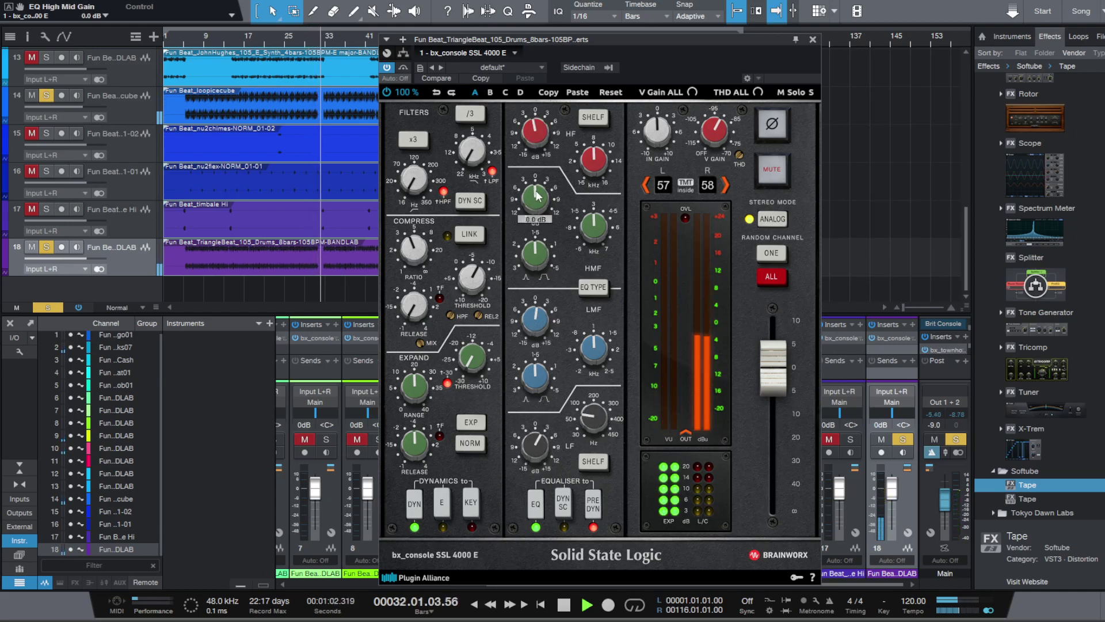
pyautogui.press('space')
pyautogui.press('space')
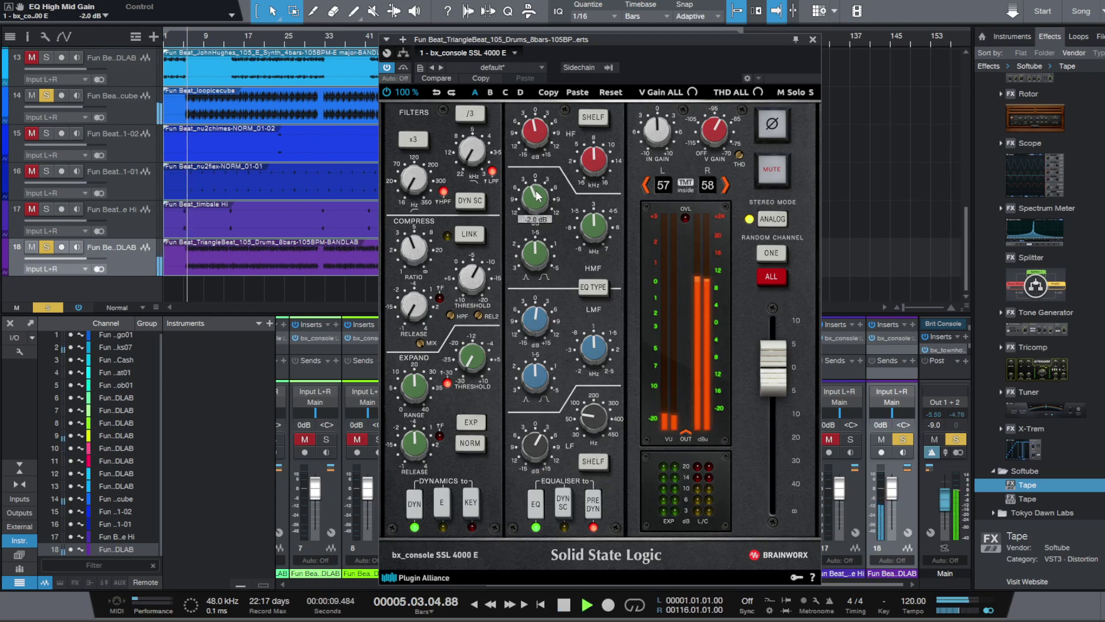
pyautogui.scroll(-2, 534, 136)
pyautogui.scroll(1, 534, 136)
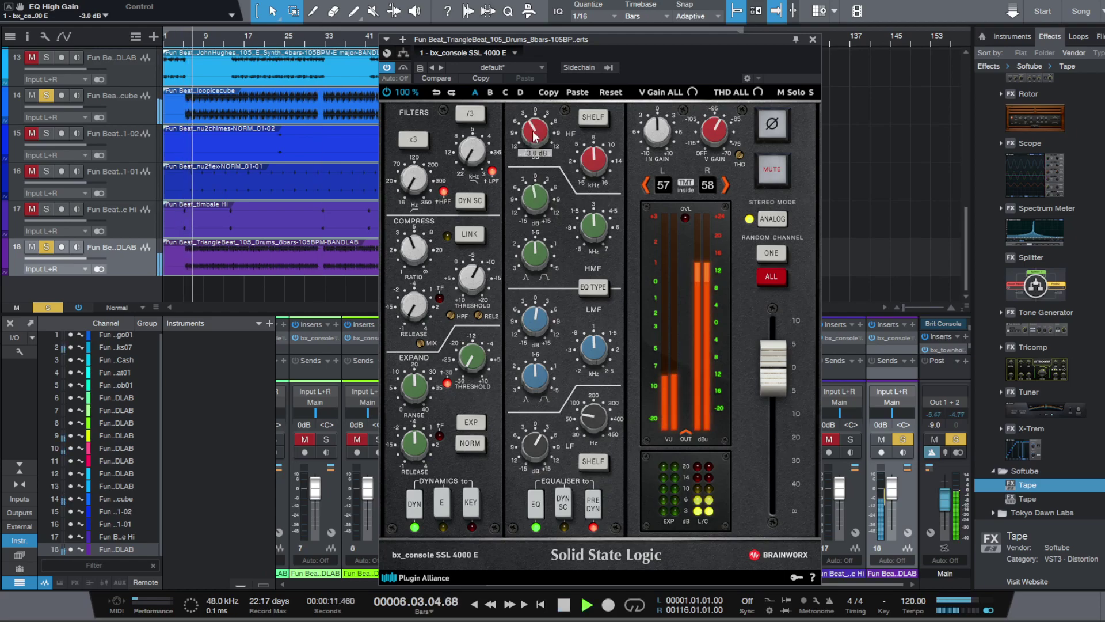
# Step: Set the TriangleBeat Drums channel volume to -1.3 dB
pyautogui.click(813, 39)
pyautogui.moveTo(891, 488)
pyautogui.mouseDown()
pyautogui.moveTo(891, 506)
pyautogui.moveTo(894, 495)
pyautogui.mouseUp()
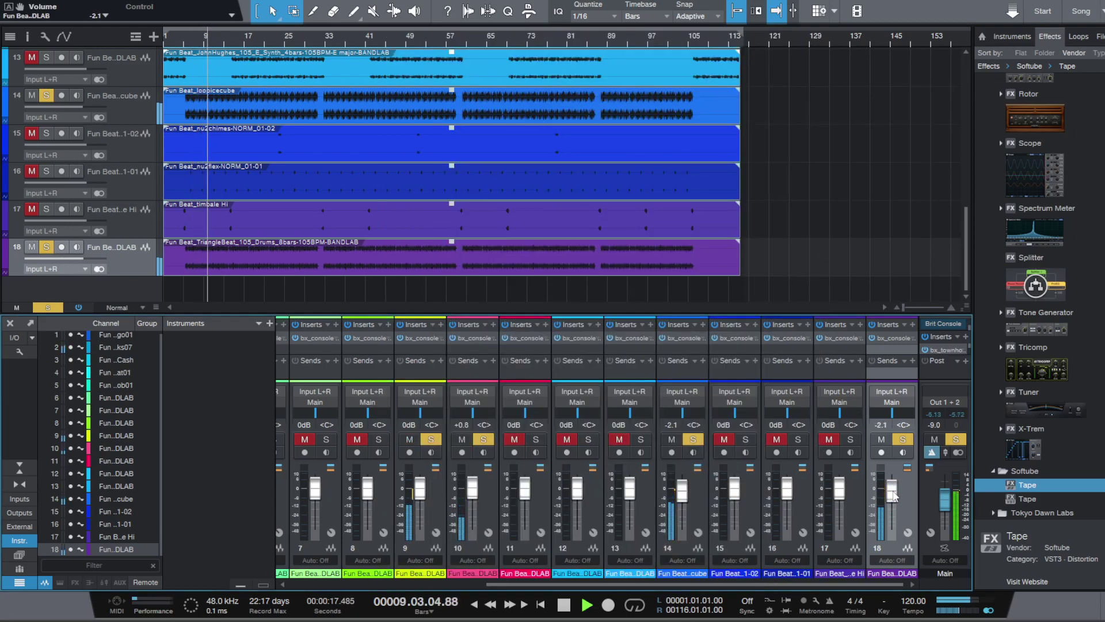
# Step: Add the ClapCash track, number 3, to the soloed tracks
pyautogui.scroll(3, 117, 194)
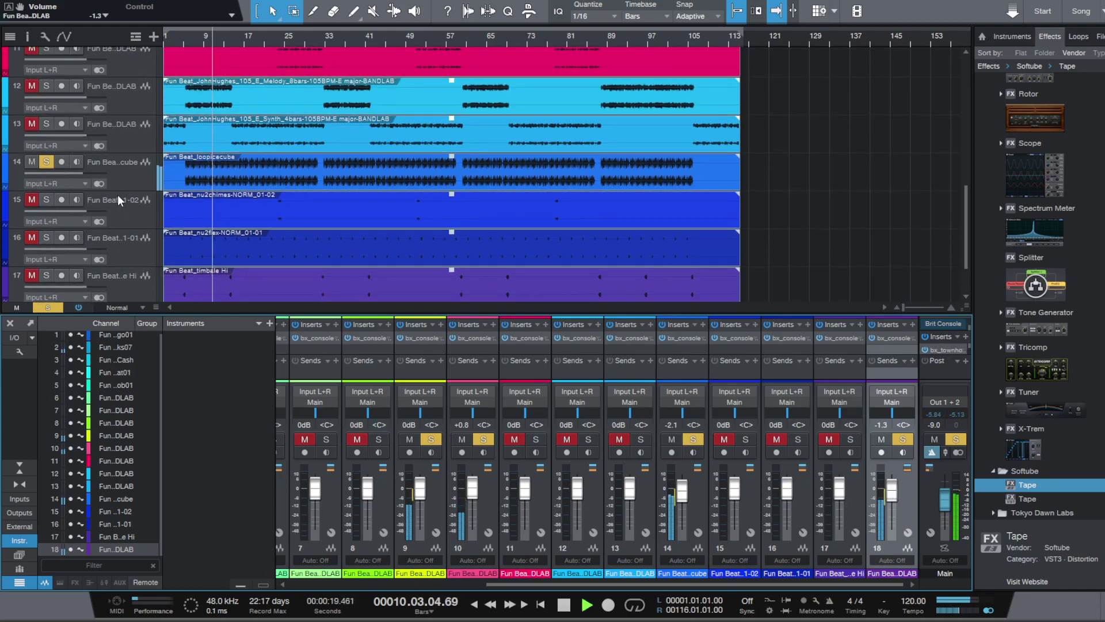
pyautogui.scroll(6, 117, 195)
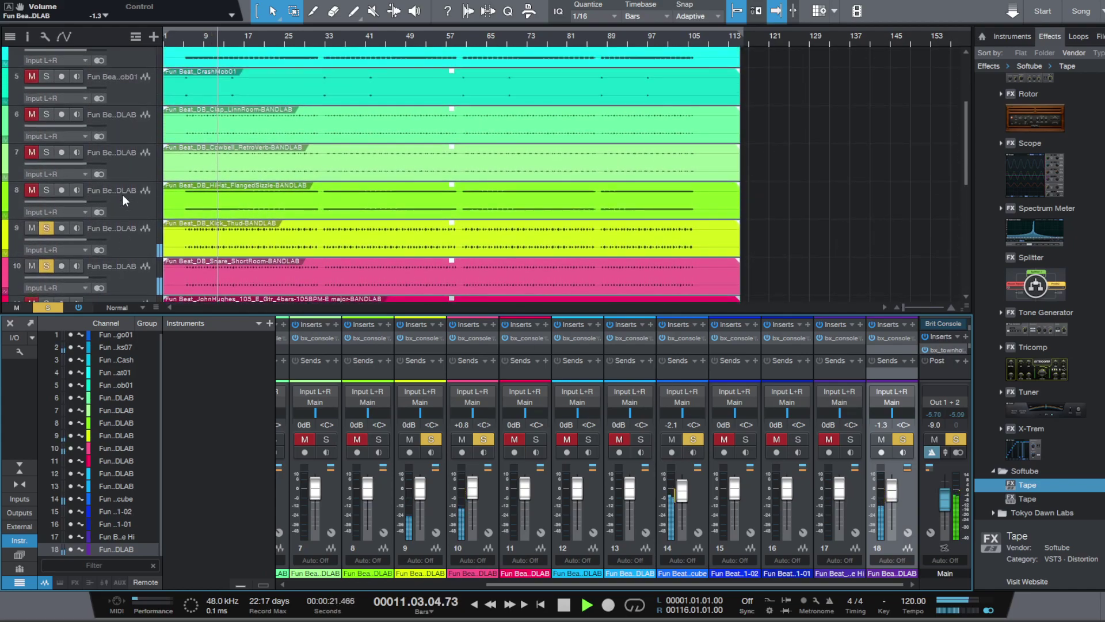
pyautogui.scroll(4, 125, 191)
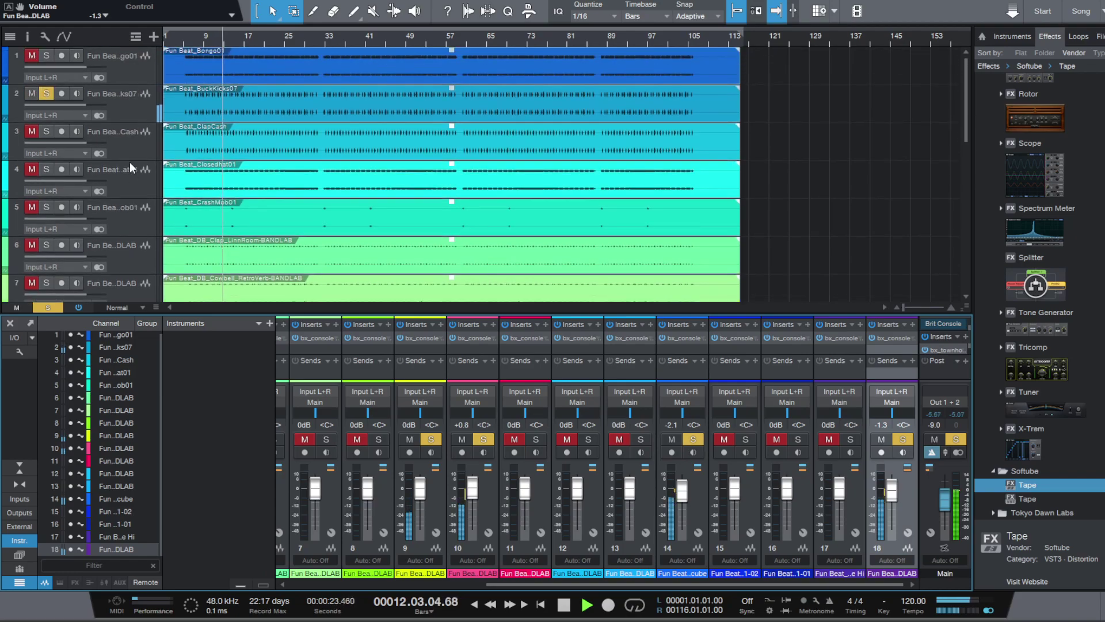
pyautogui.click(131, 141)
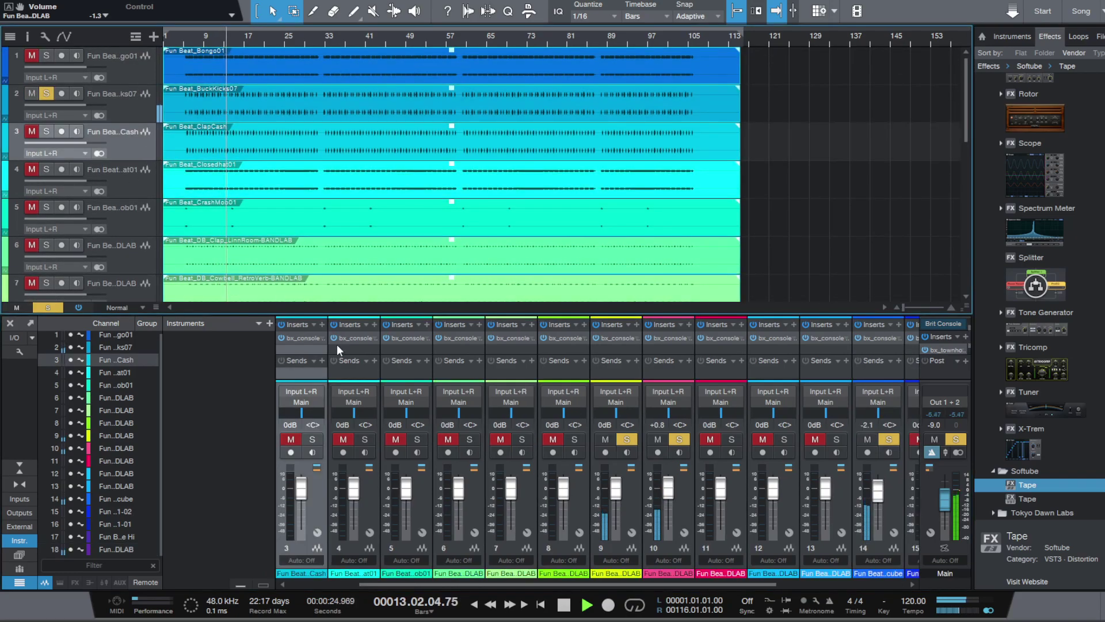
pyautogui.click(292, 440)
# Step: In the ClapCash console plug-in, set the compressor threshold to -15.0 dB and place the equaliser PRE DYN
pyautogui.click(303, 338)
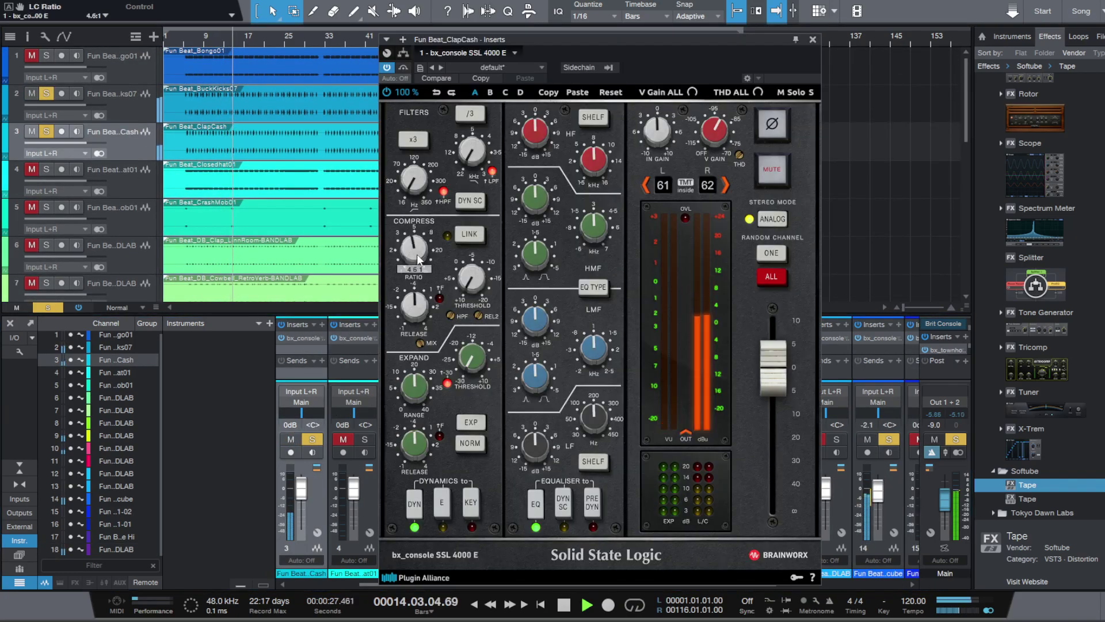
pyautogui.scroll(12, 477, 279)
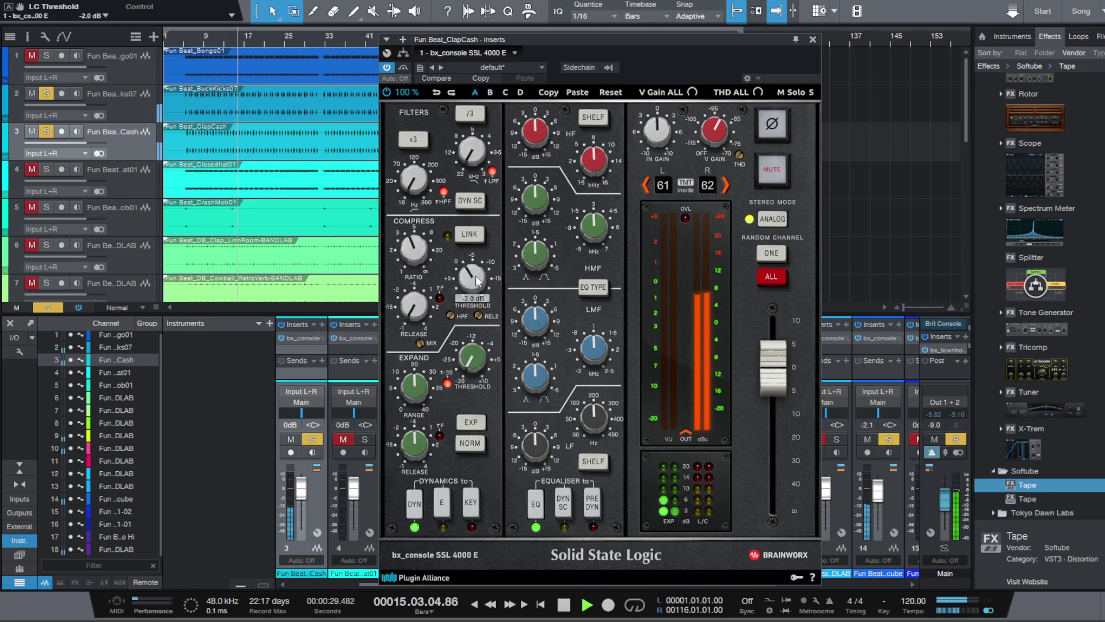
pyautogui.moveTo(476, 278); pyautogui.dragTo(477, 294)
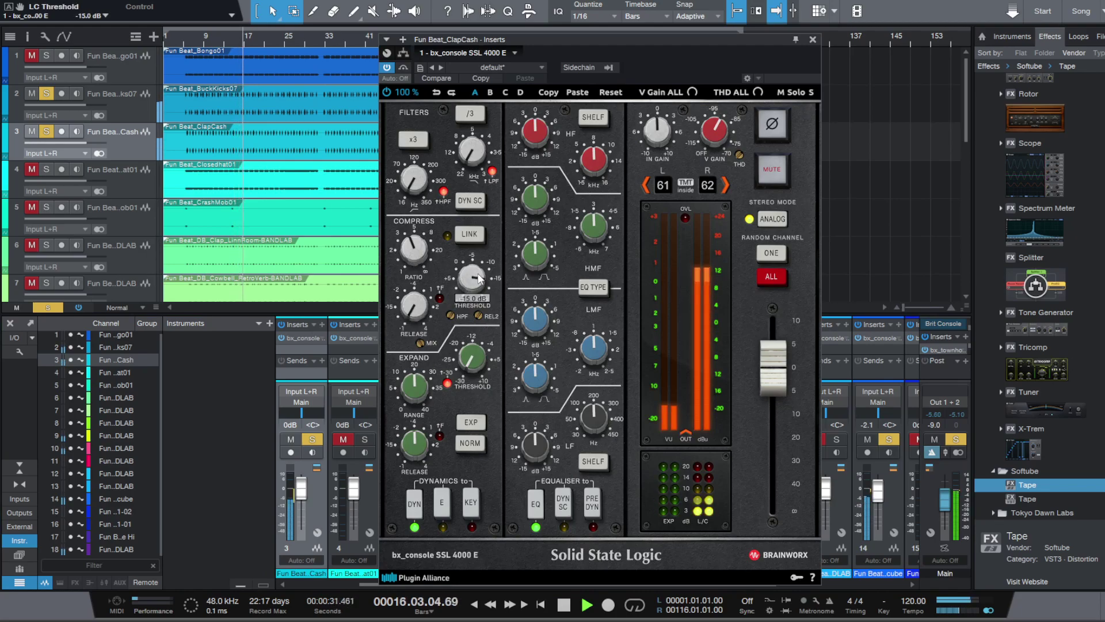
pyautogui.click(592, 503)
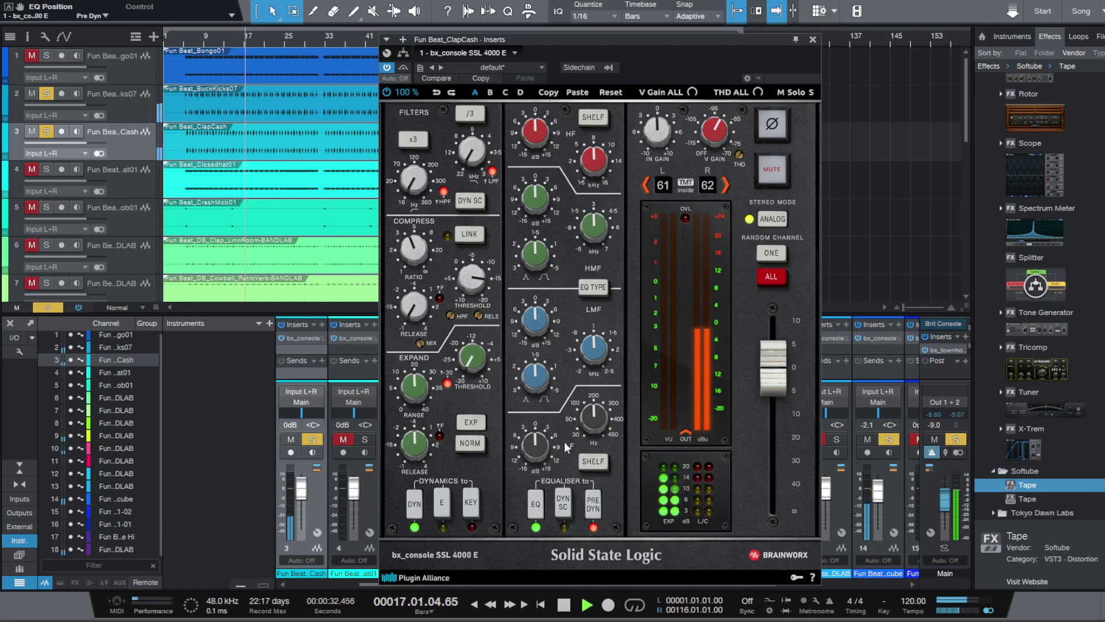
# Step: Adjust the ClapCash equaliser gains, with the low-mid gain at +1.0 dB, and set the channel volume to -1.3 dB
pyautogui.click(541, 131)
pyautogui.click(539, 199)
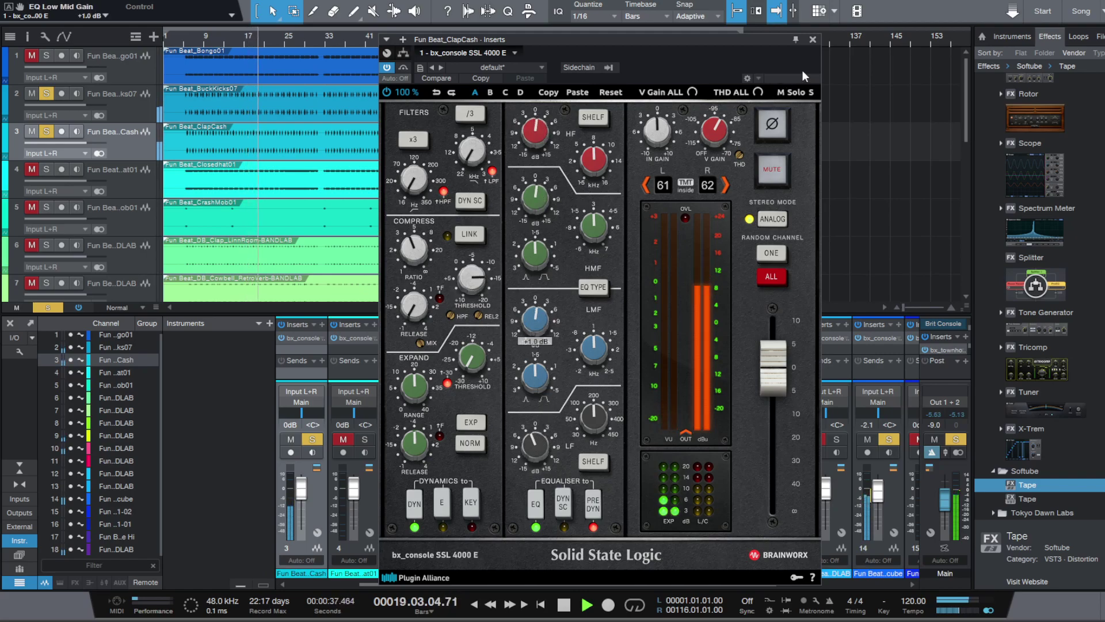
pyautogui.click(813, 40)
pyautogui.moveTo(301, 491); pyautogui.dragTo(303, 498)
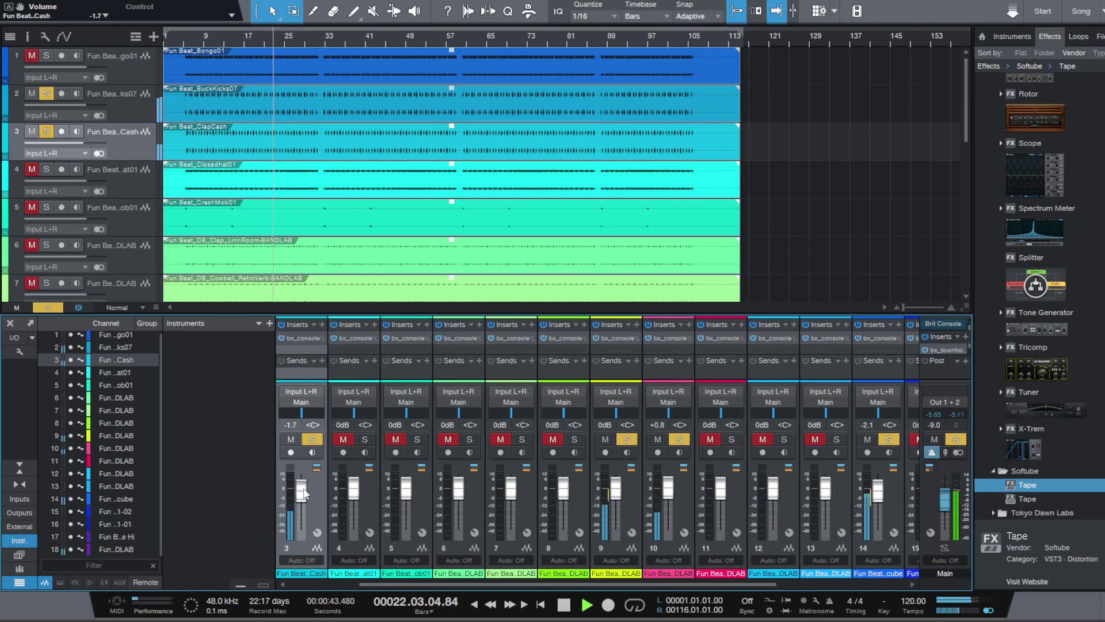
# Step: Add the Closedhat01 track, number 4, to the soloed tracks
pyautogui.scroll(-1, 125, 159)
pyautogui.click(132, 168)
pyautogui.click(363, 440)
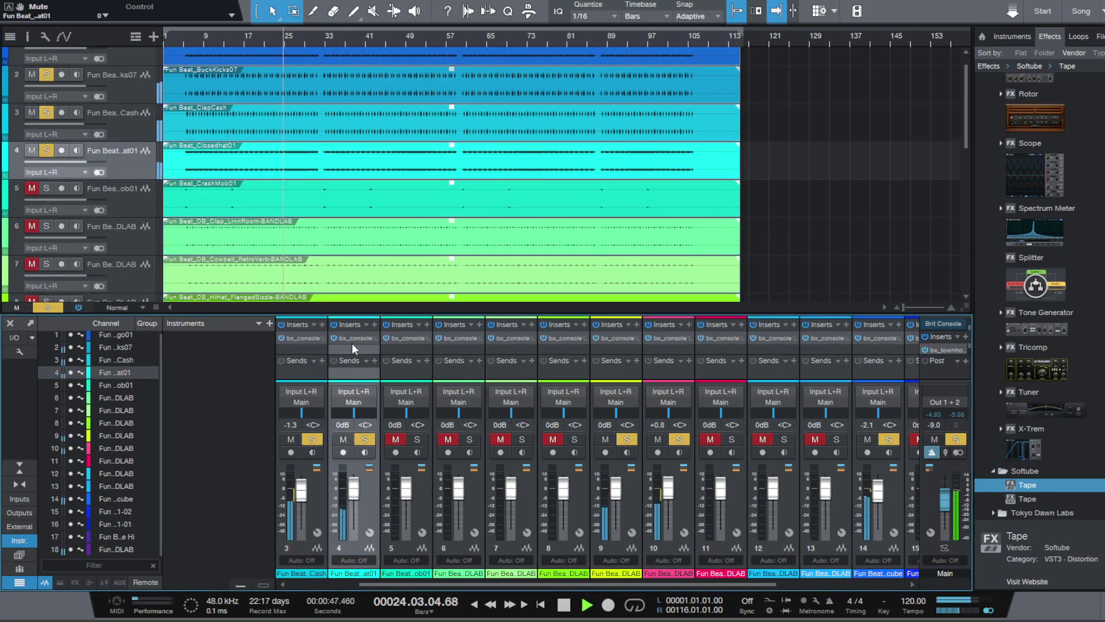
# Step: In the Closedhat01 console plug-in, lower the compressor threshold to about -17 dB and place the equaliser PRE DYN
pyautogui.doubleClick(351, 337)
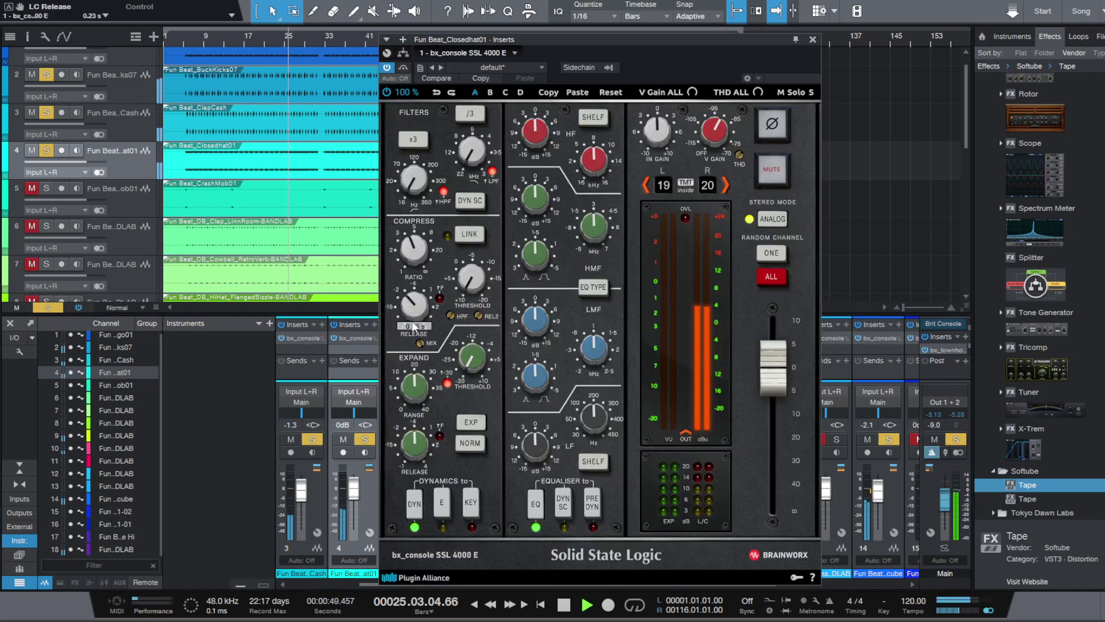
pyautogui.moveTo(475, 281); pyautogui.dragTo(475, 279)
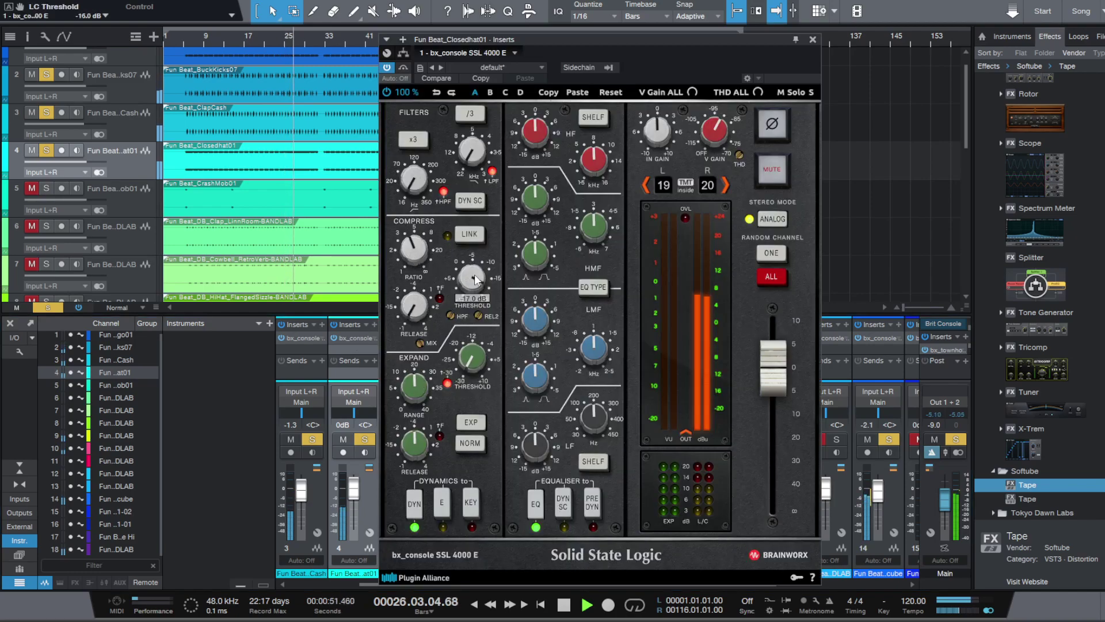
pyautogui.click(587, 500)
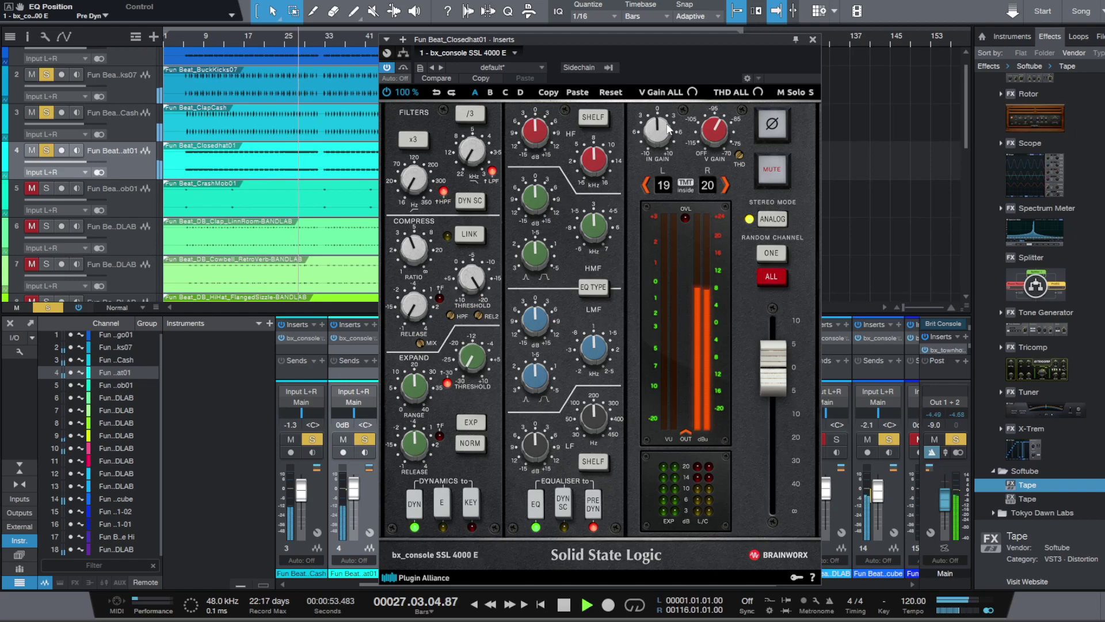
# Step: Cut the Closedhat01 equaliser's high gain, set its high-mid gain to -1.0 dB, and set the channel volume to -2.9 dB
pyautogui.moveTo(534, 130); pyautogui.dragTo(533, 138)
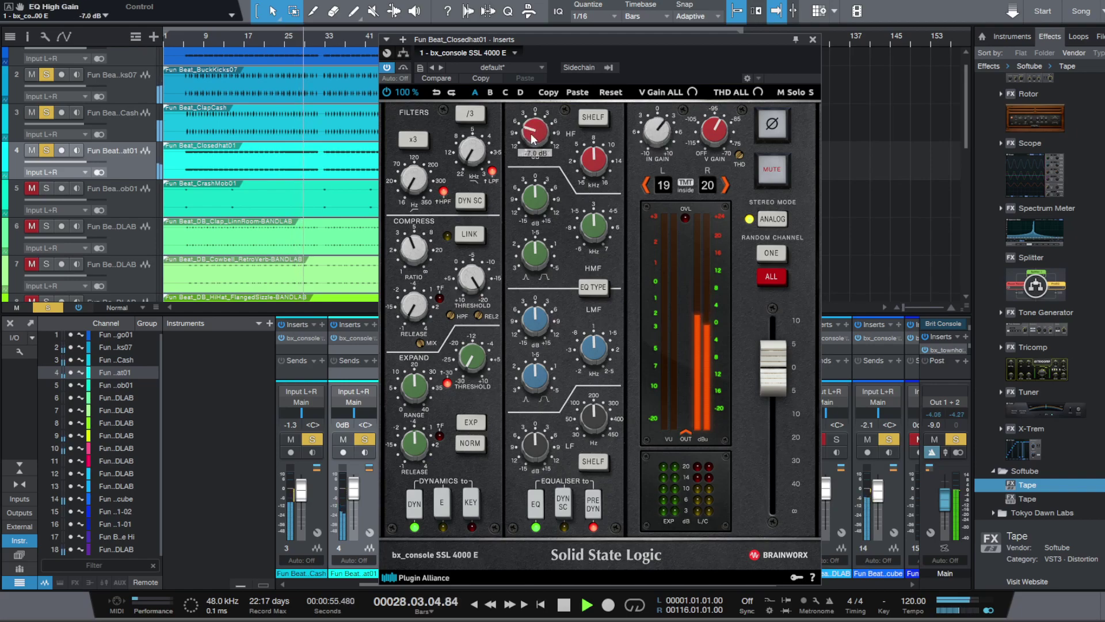
pyautogui.moveTo(534, 199); pyautogui.dragTo(535, 203)
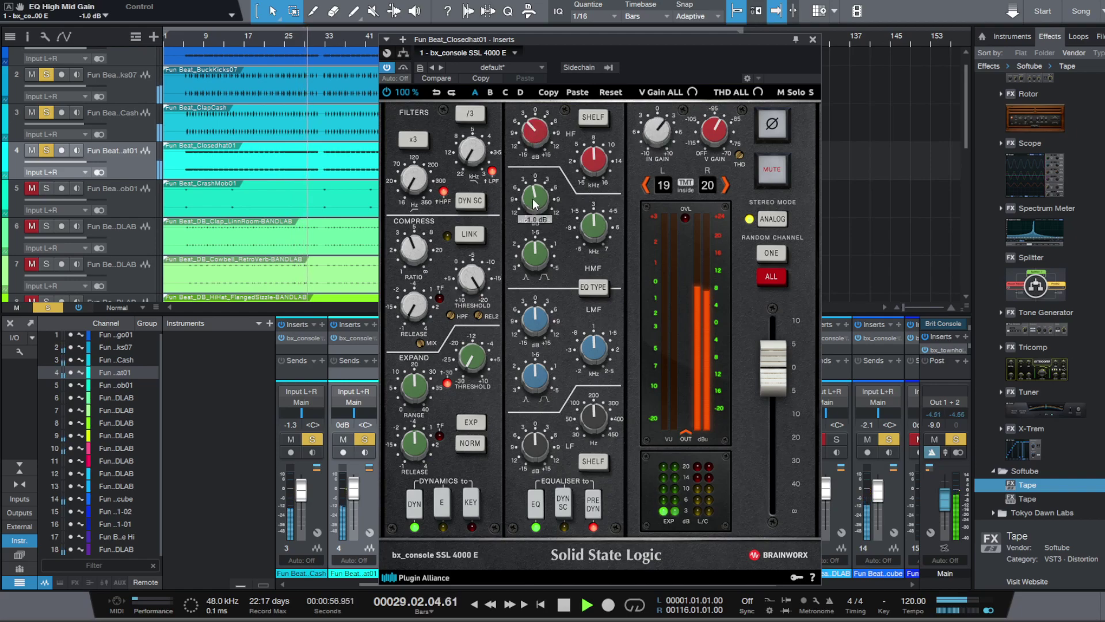
pyautogui.click(812, 39)
pyautogui.moveTo(353, 490)
pyautogui.mouseDown()
pyautogui.moveTo(350, 498)
pyautogui.moveTo(354, 490)
pyautogui.mouseUp()
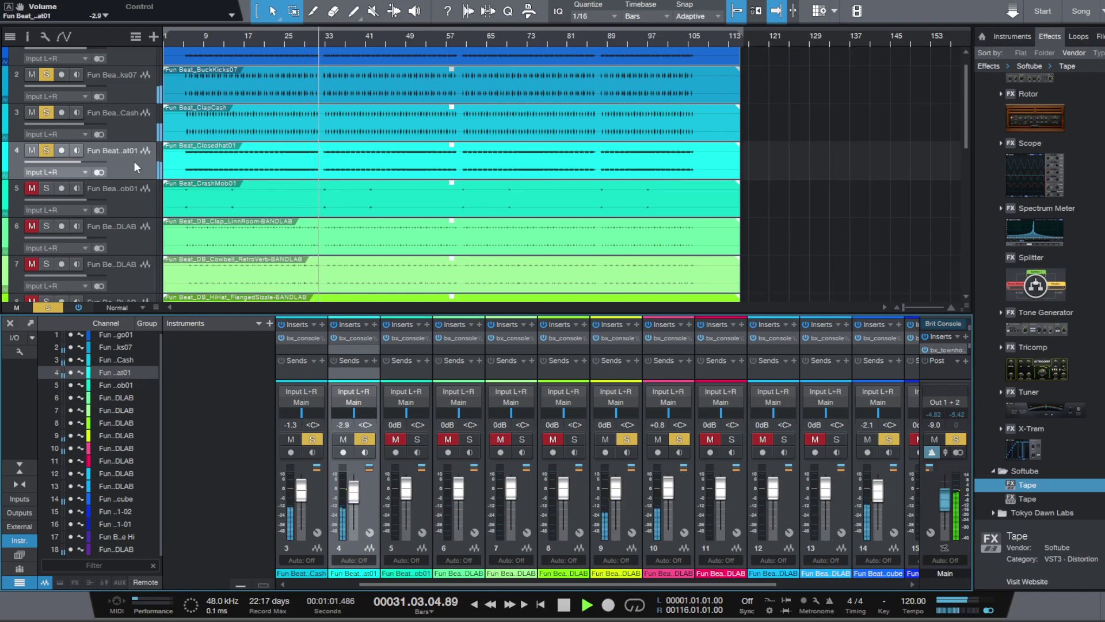
# Step: Restart playback and add the Clap_LinnRoom track, number 6, to the soloed tracks
pyautogui.scroll(-3, 134, 164)
pyautogui.press('space')
pyautogui.press('space')
pyautogui.scroll(-1, 139, 191)
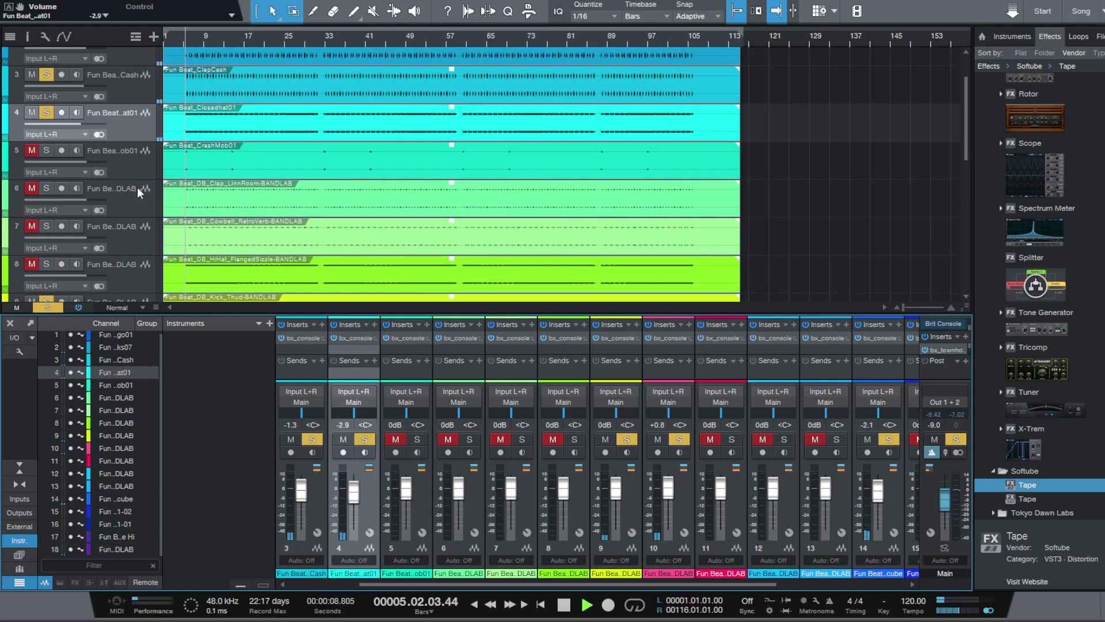
pyautogui.click(138, 189)
pyautogui.click(452, 438)
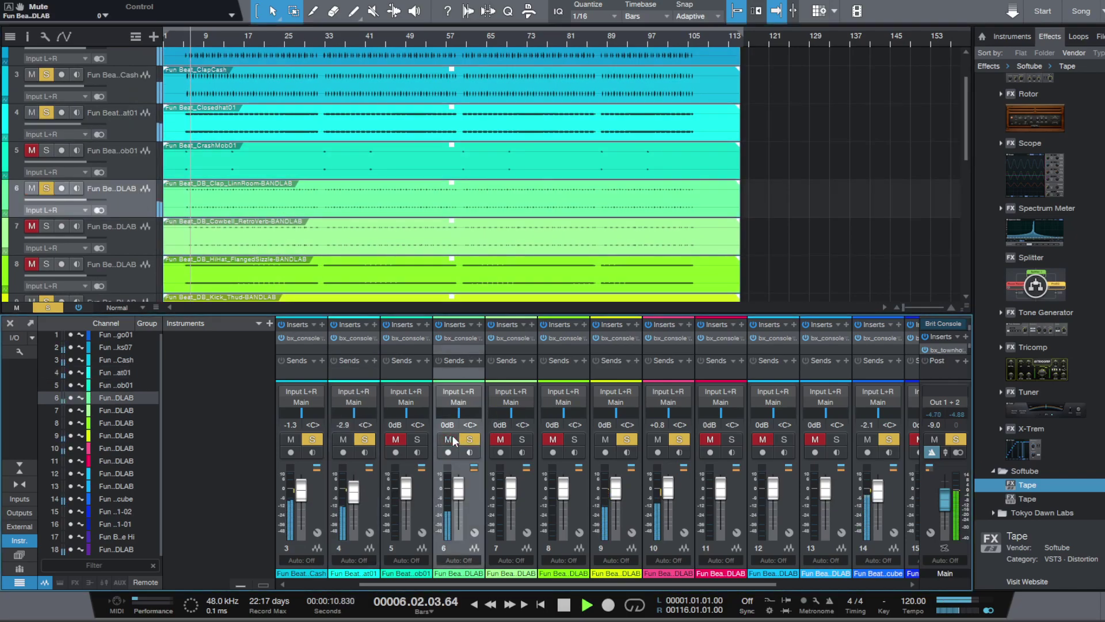
# Step: In the Clap_LinnRoom console plug-in, lower the compressor threshold to about -18 dB and set the PRE DYN equaliser's high and high-mid gains to +1.0 dB
pyautogui.click(462, 338)
pyautogui.scroll(-5, 421, 309)
pyautogui.scroll(8, 474, 280)
pyautogui.scroll(-9, 475, 281)
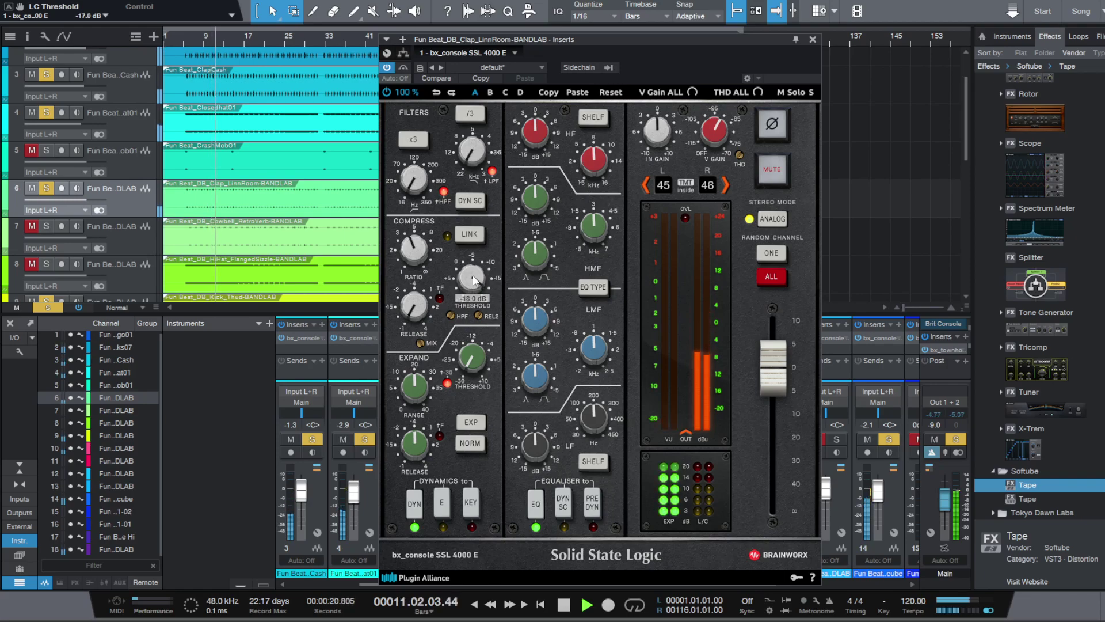
pyautogui.moveTo(534, 131)
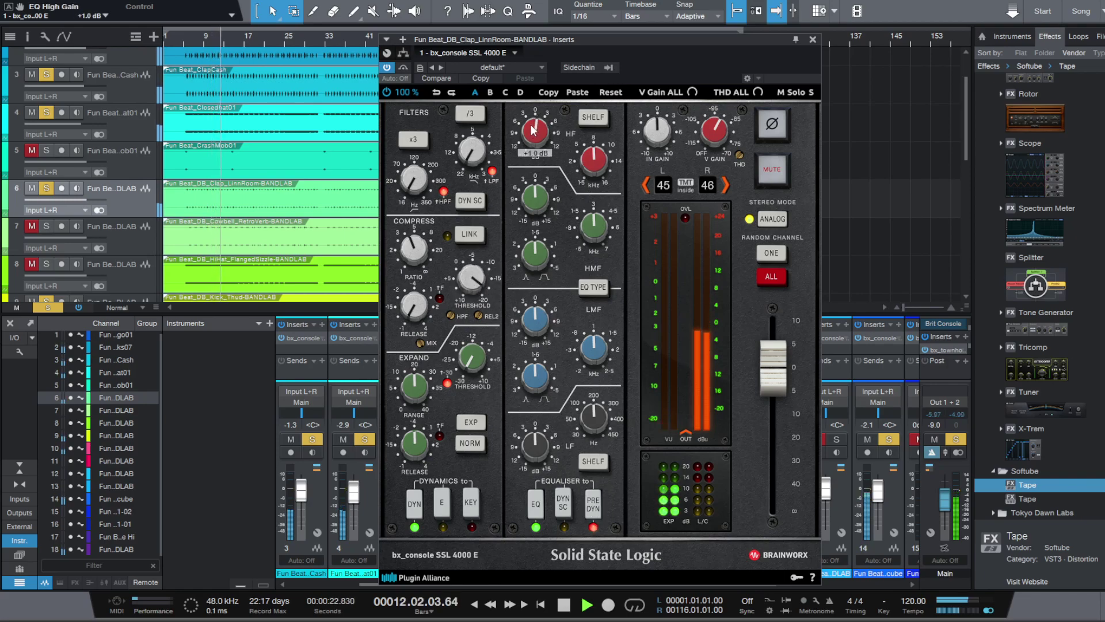
# Step: Set the Clap_LinnRoom channel volume to -2.9 dB
pyautogui.click(813, 39)
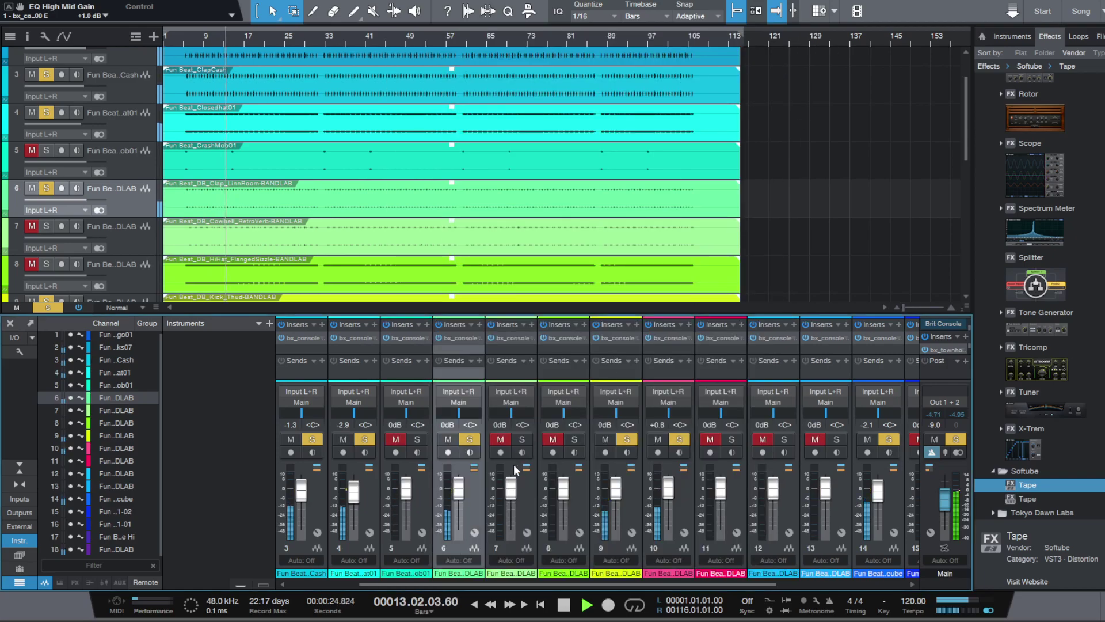
pyautogui.scroll(-3, 461, 496)
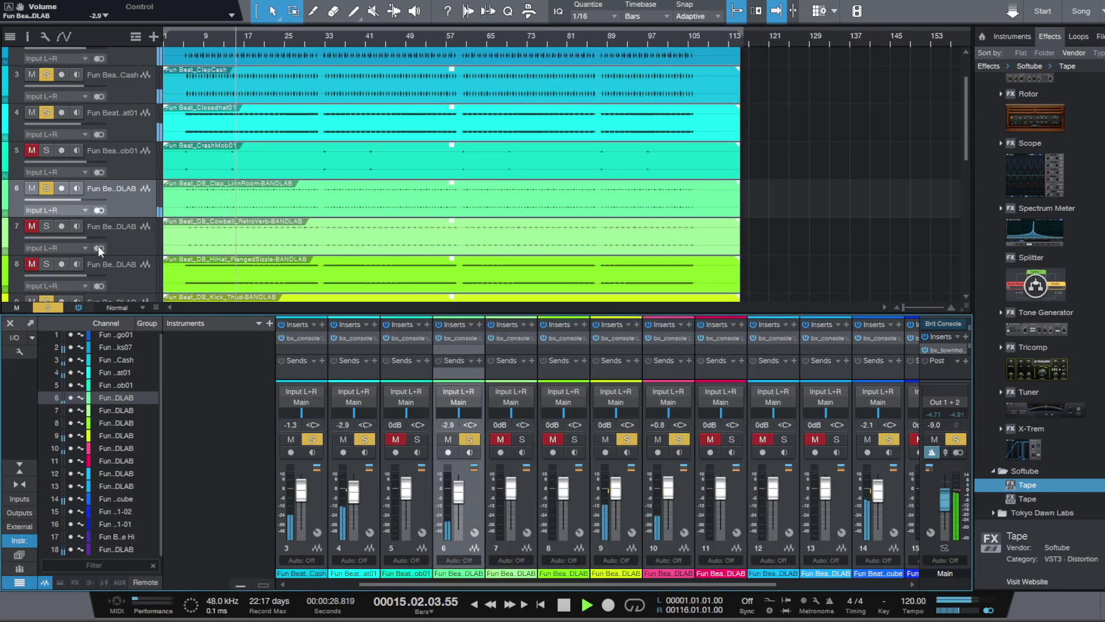
# Step: Add the HiHat_FlangedSizzle track, number 8, to the soloed tracks and unmute it
pyautogui.scroll(-4, 114, 219)
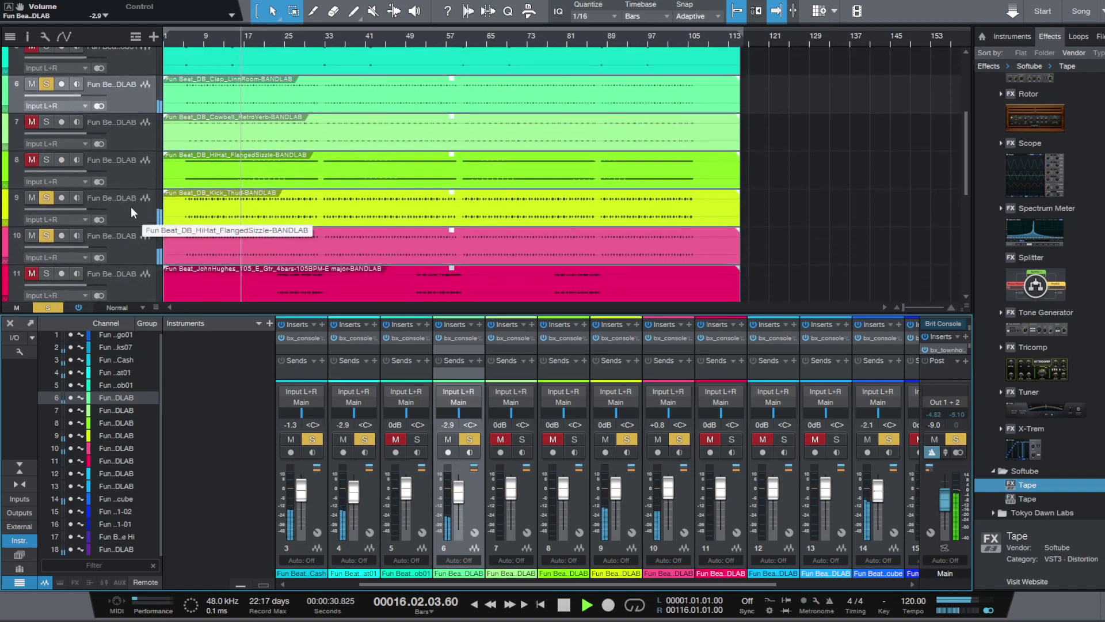
pyautogui.click(143, 173)
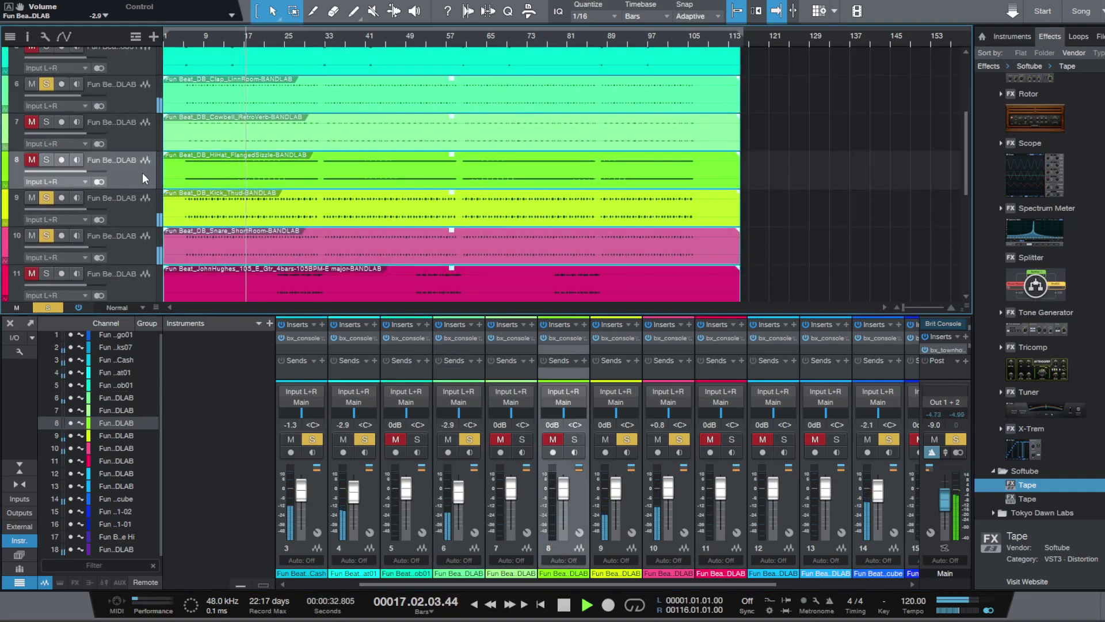
pyautogui.click(575, 440)
pyautogui.click(553, 439)
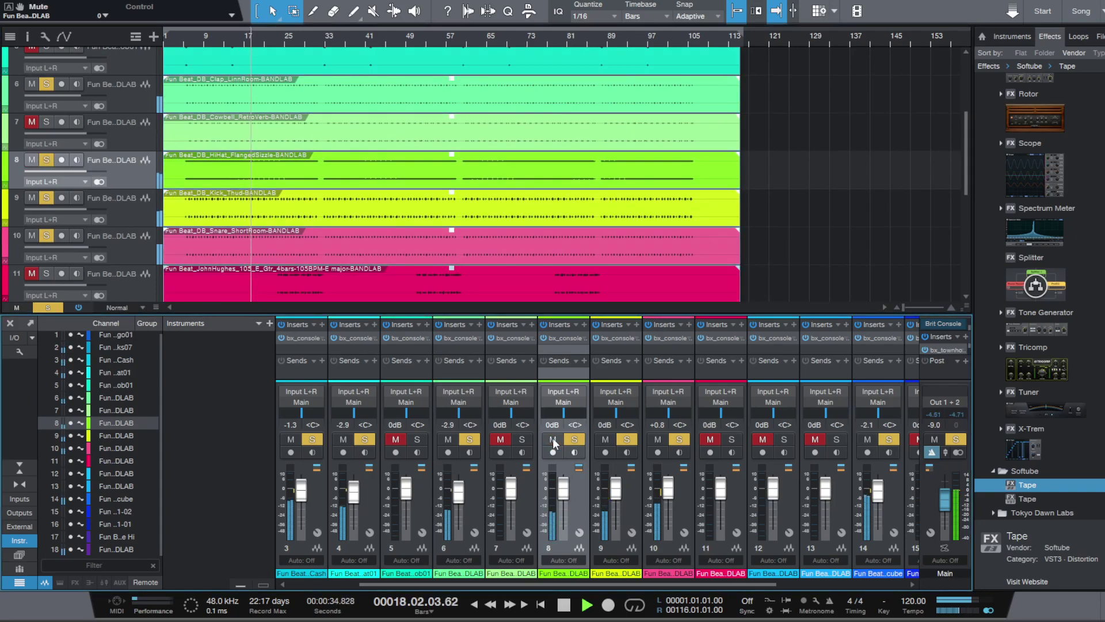
# Step: In the HiHat_FlangedSizzle console plug-in, lower the compressor ratio and release, and set the compressor threshold to -20.0 dB
pyautogui.moveTo(412, 248)
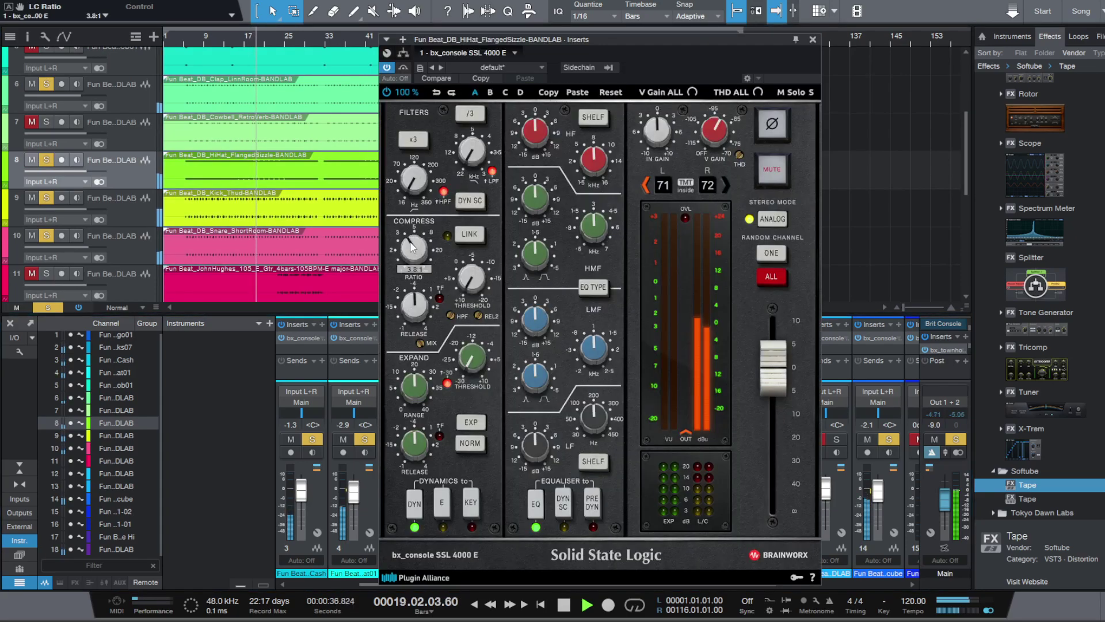
pyautogui.moveTo(417, 315); pyautogui.dragTo(430, 358)
pyautogui.moveTo(470, 293); pyautogui.dragTo(472, 281)
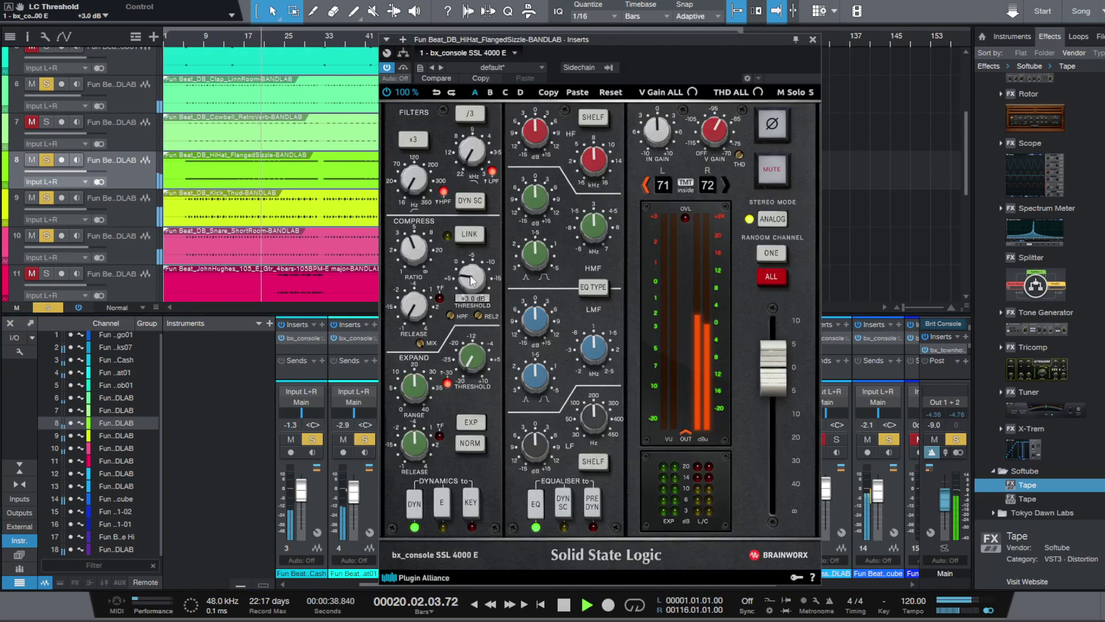
pyautogui.scroll(-5, 471, 280)
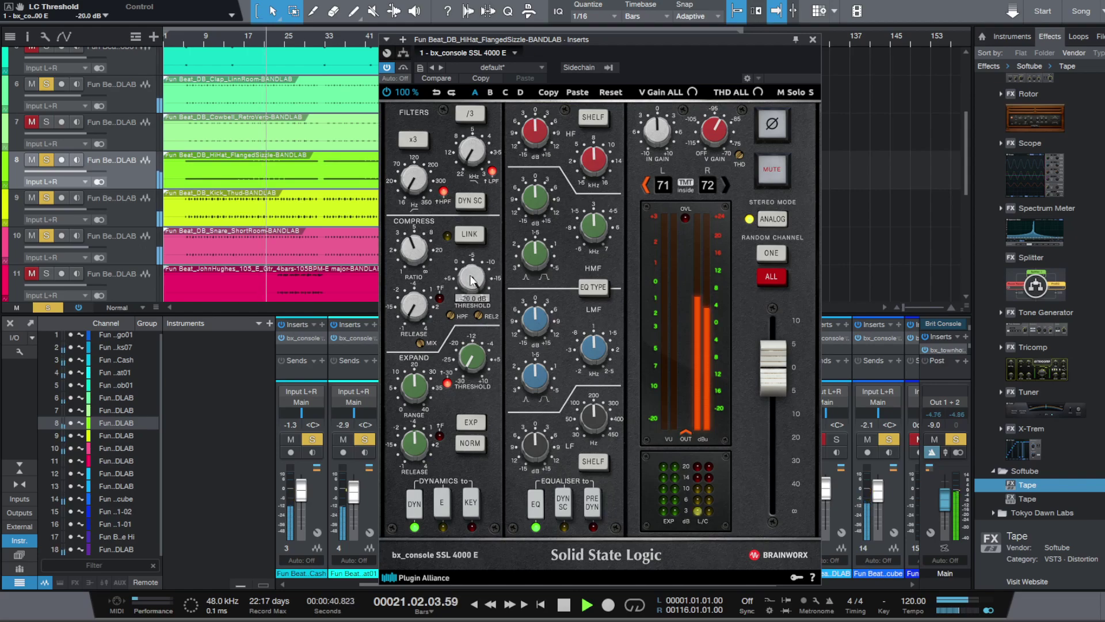
# Step: Switch the HiHat_FlangedSizzle equaliser to PRE DYN and set its high gain to +2.0 dB
pyautogui.click(597, 522)
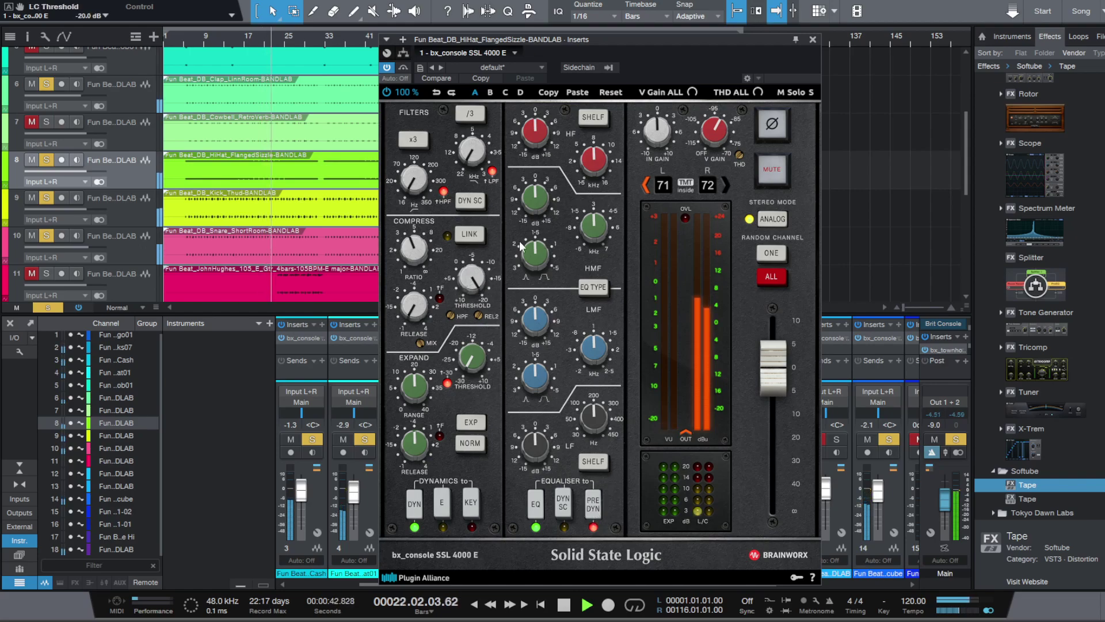
pyautogui.scroll(1, 655, 135)
pyautogui.scroll(1, 551, 133)
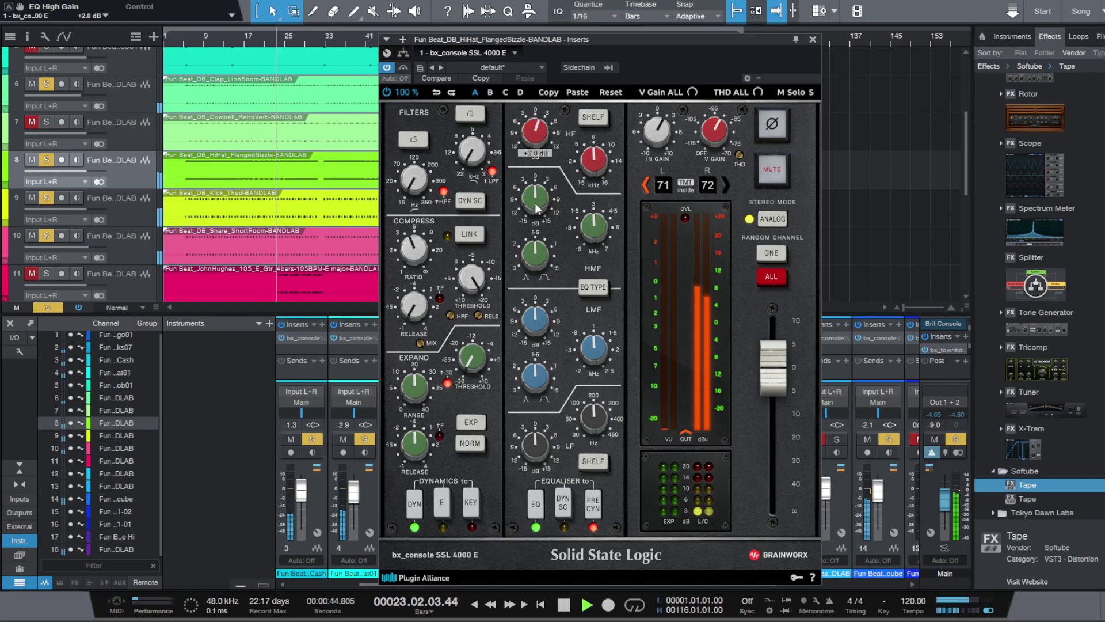
# Step: Close the plug-in and set the HiHat_FlangedSizzle channel volume to -6.3 dB
pyautogui.click(813, 39)
pyautogui.scroll(-3, 565, 504)
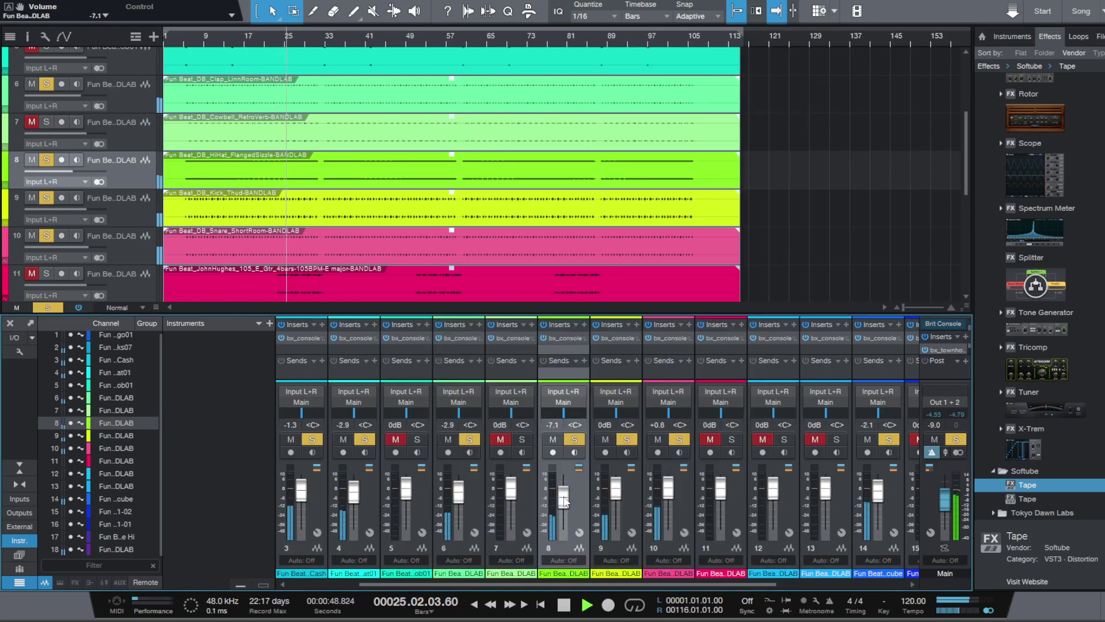
pyautogui.scroll(3, 144, 223)
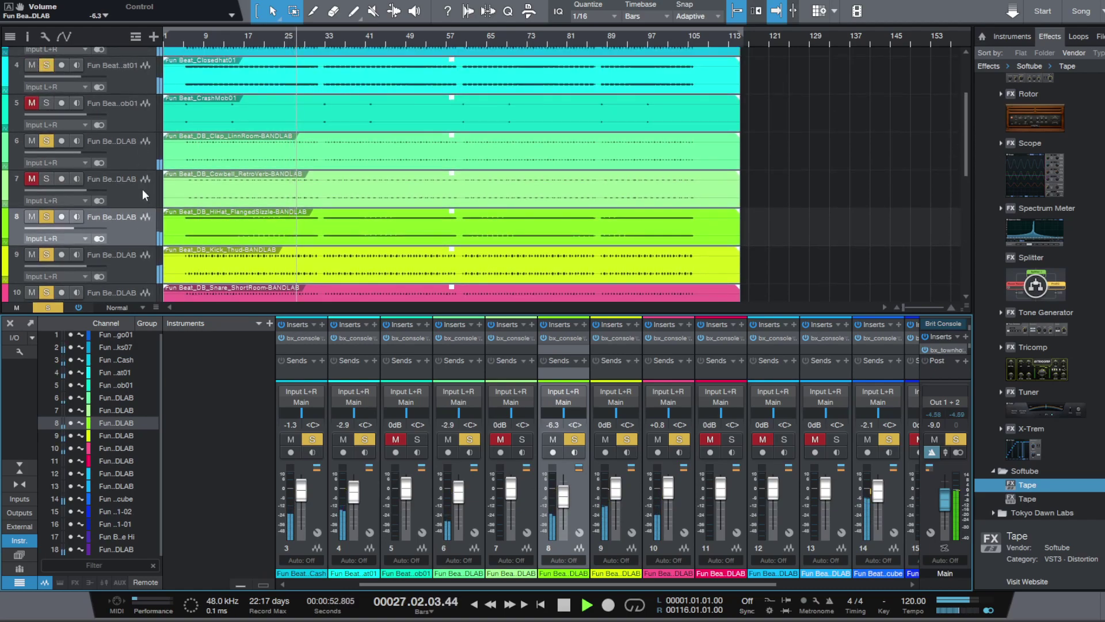
# Step: Review the remaining muted tracks, and solo and unmute the Cowbell_RetroVerb track, number 7
pyautogui.scroll(-5, 143, 188)
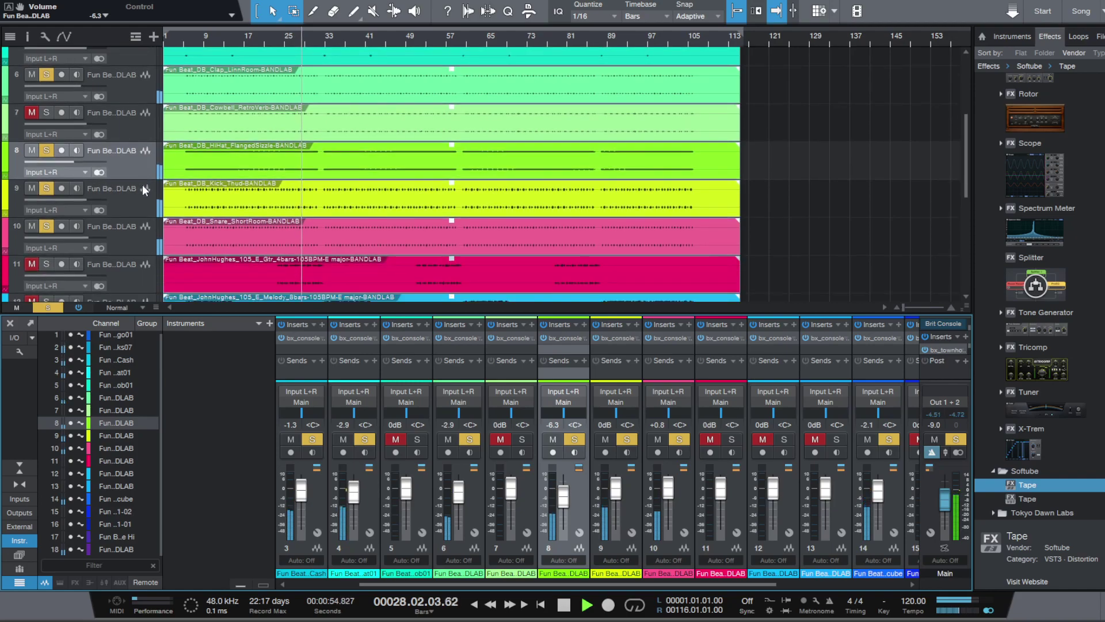
pyautogui.scroll(-5, 139, 186)
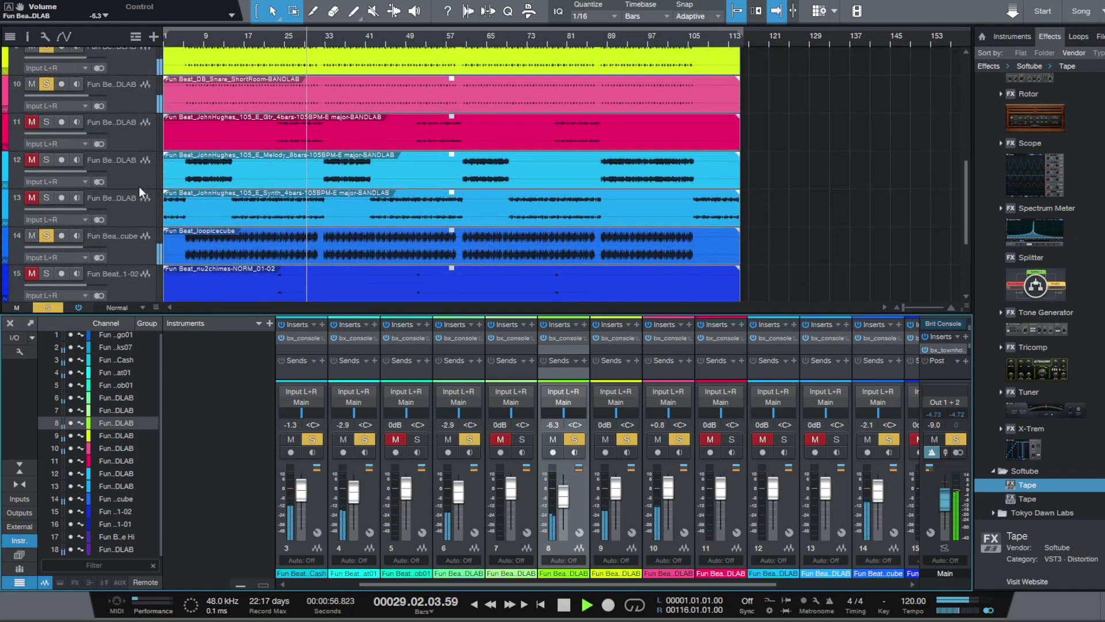
pyautogui.scroll(-1, 140, 186)
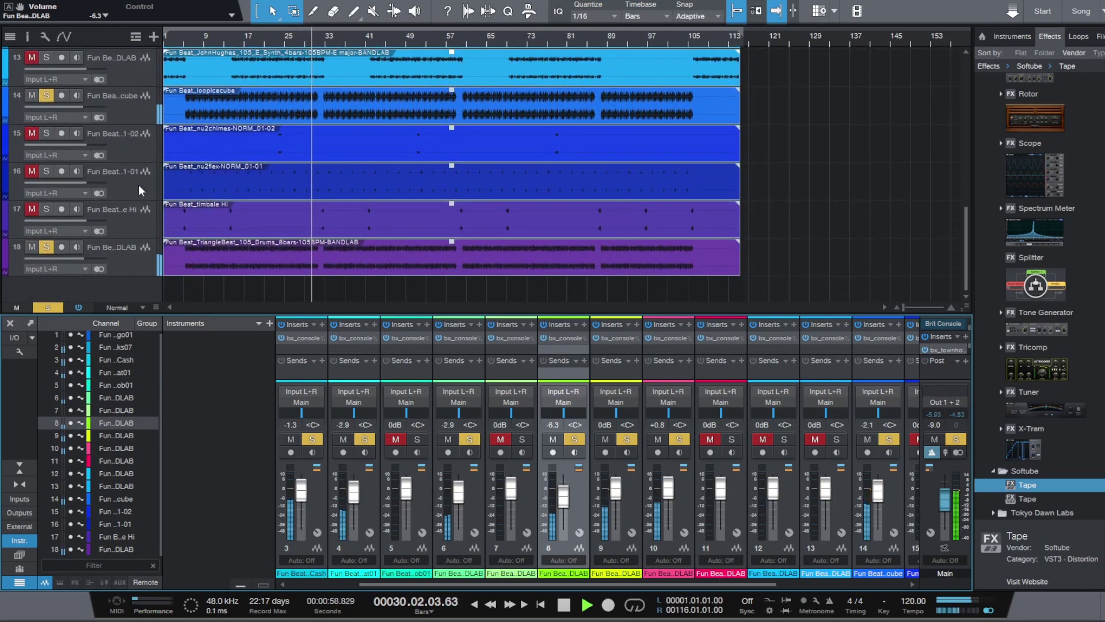
pyautogui.scroll(10, 138, 183)
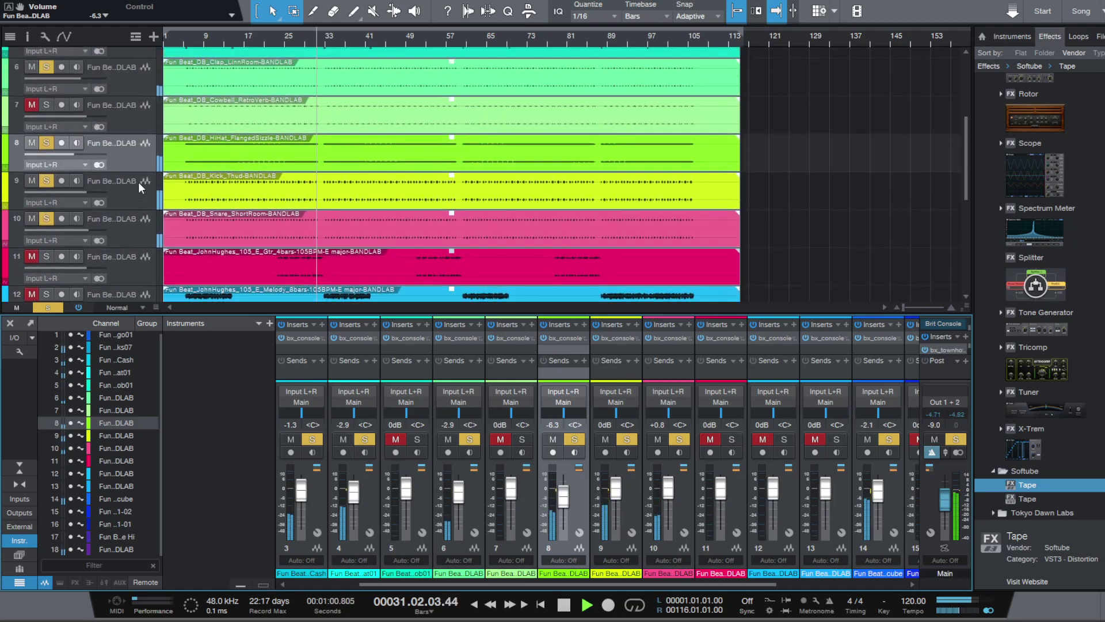
pyautogui.scroll(4, 138, 181)
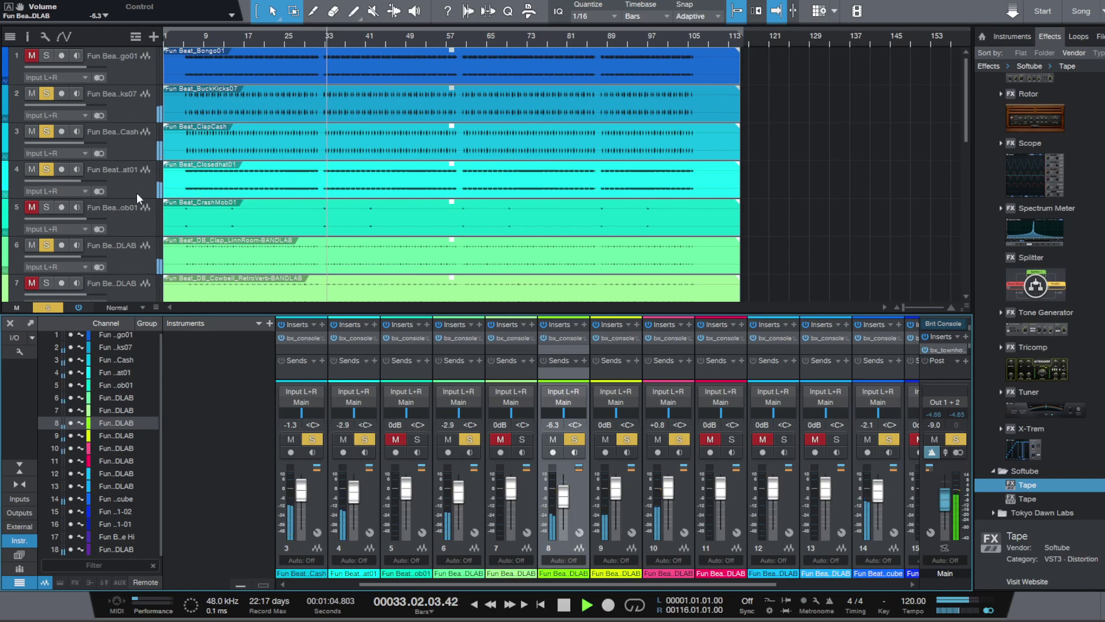
pyautogui.scroll(-3, 142, 220)
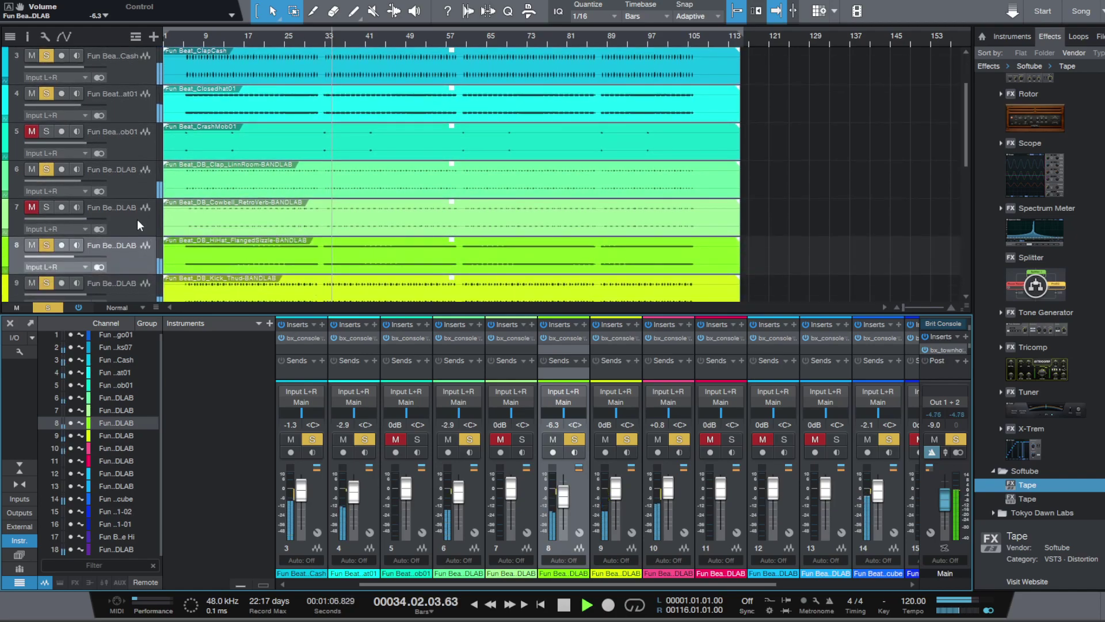
pyautogui.click(137, 219)
pyautogui.click(501, 439)
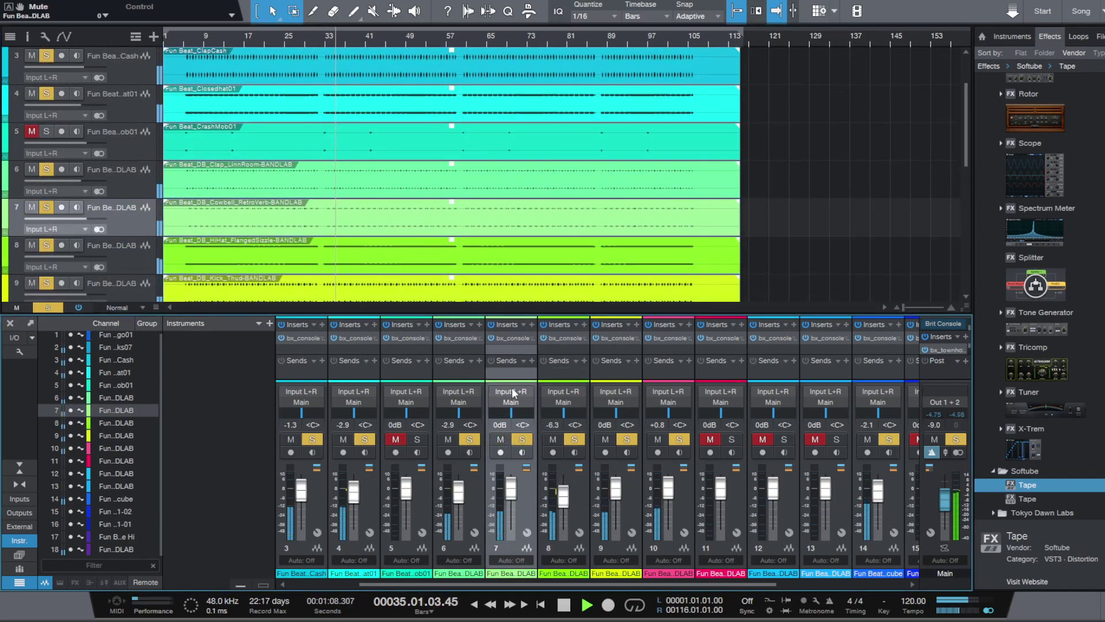
# Step: In the Cowbell_RetroVerb console plug-in, set the compressor threshold to -20.0 dB, raise the input gain, and set the PRE DYN equaliser's high gain to +2.0 dB
pyautogui.click(508, 338)
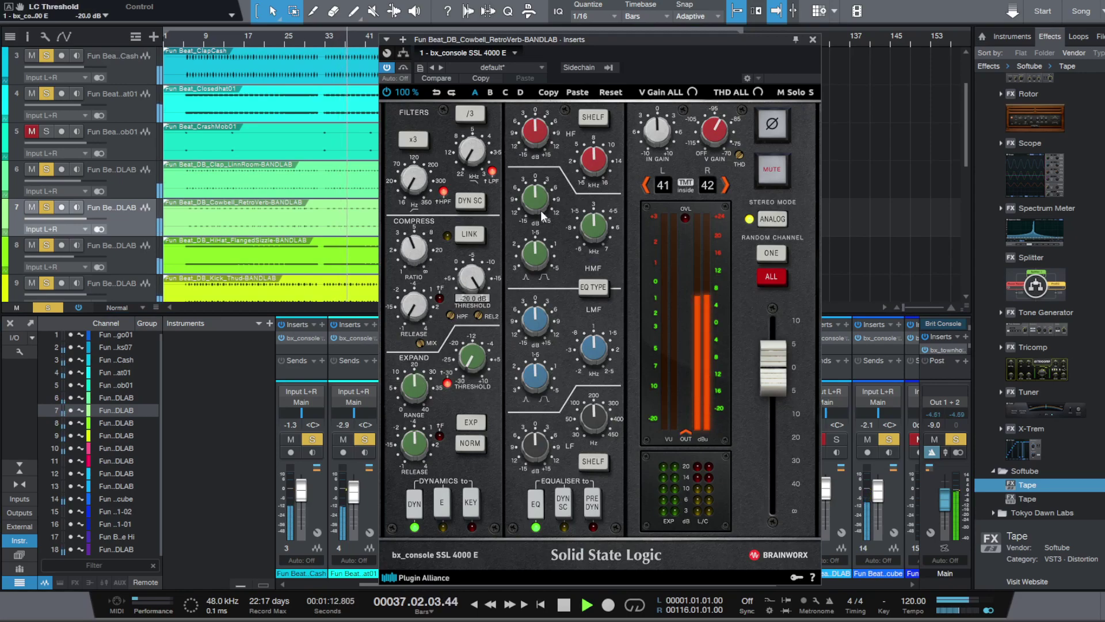
pyautogui.moveTo(658, 134)
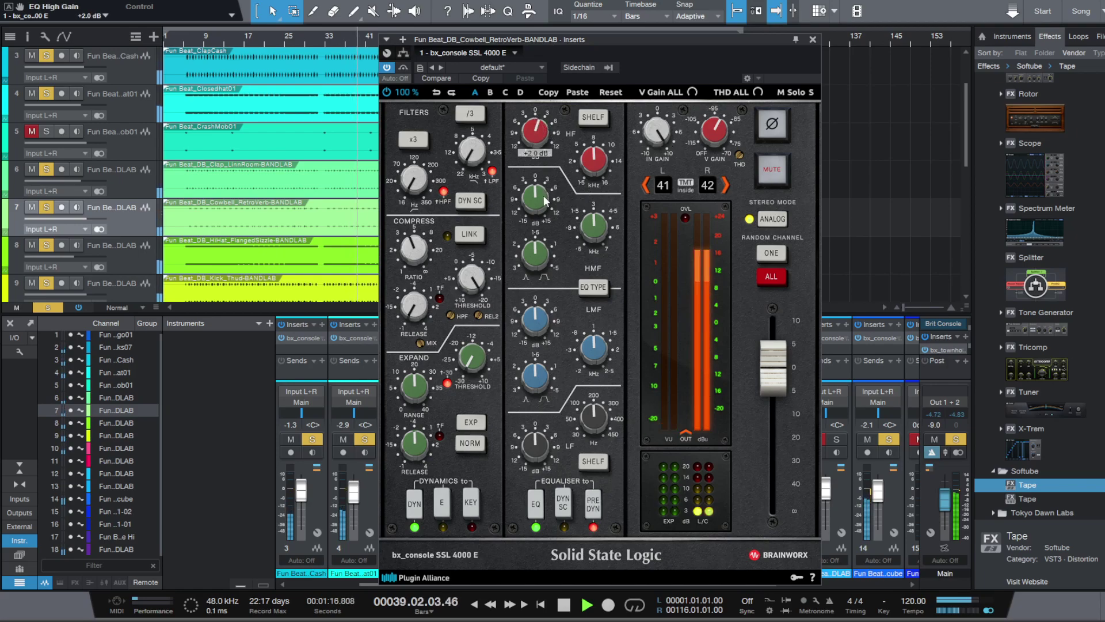
# Step: Close the plug-in and set the Cowbell_RetroVerb channel volume to -7.1 dB
pyautogui.click(812, 39)
pyautogui.moveTo(507, 494); pyautogui.dragTo(512, 496)
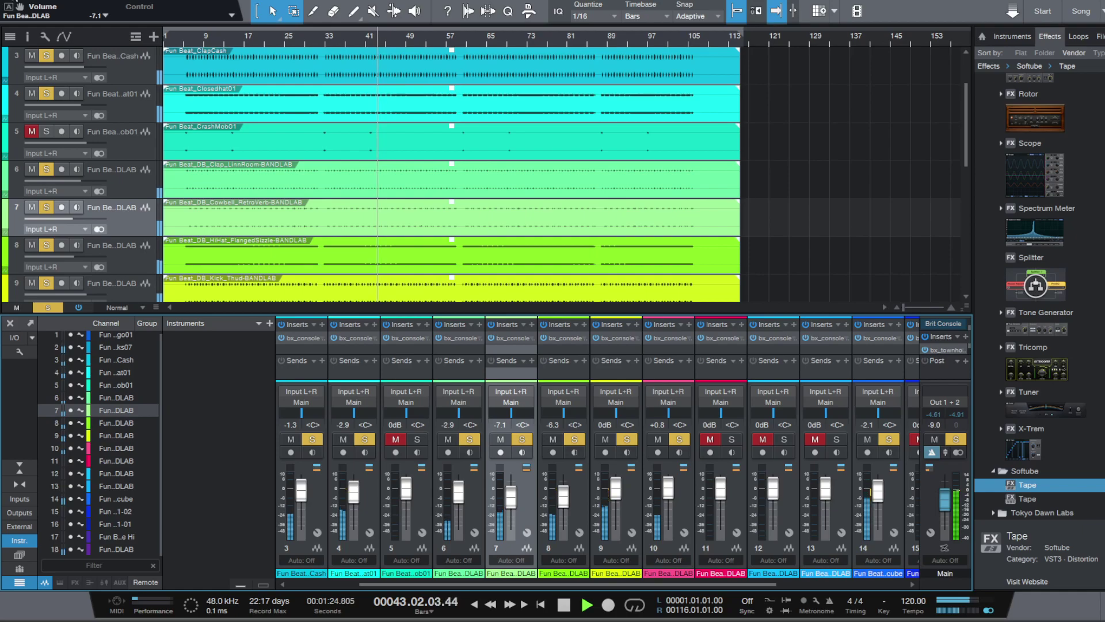
pyautogui.click(8, 1)
pyautogui.click(36, 143)
# Step: Look through the track list for the next part, and solo and unmute the Bongo01 track, number 1
pyautogui.scroll(2, 121, 152)
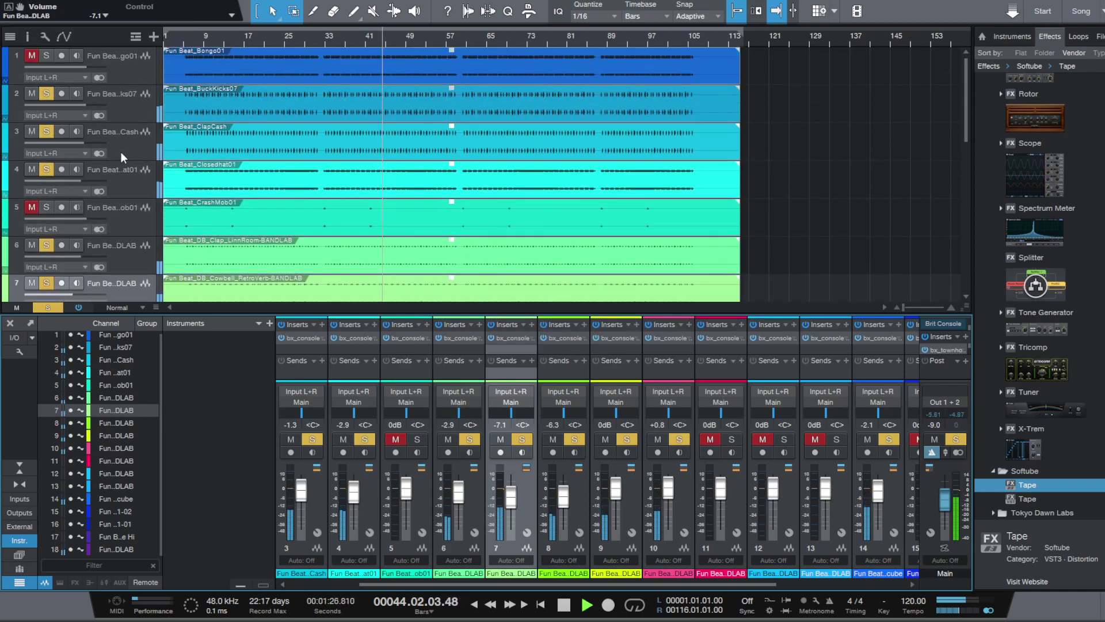
pyautogui.scroll(-4, 118, 85)
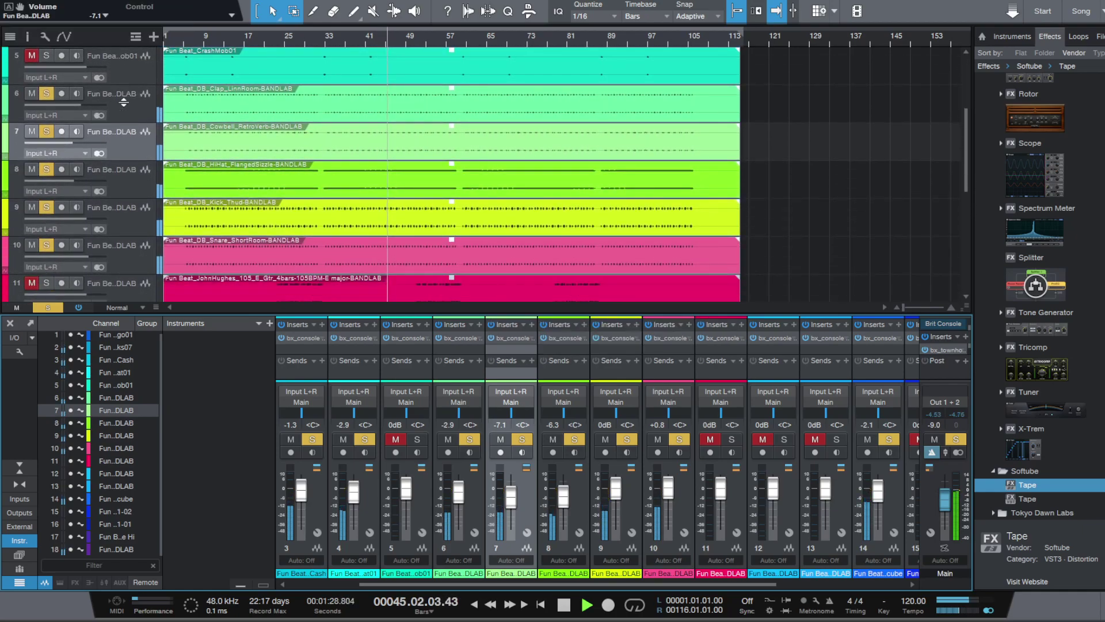
pyautogui.scroll(-3, 123, 102)
pyautogui.scroll(-3, 132, 159)
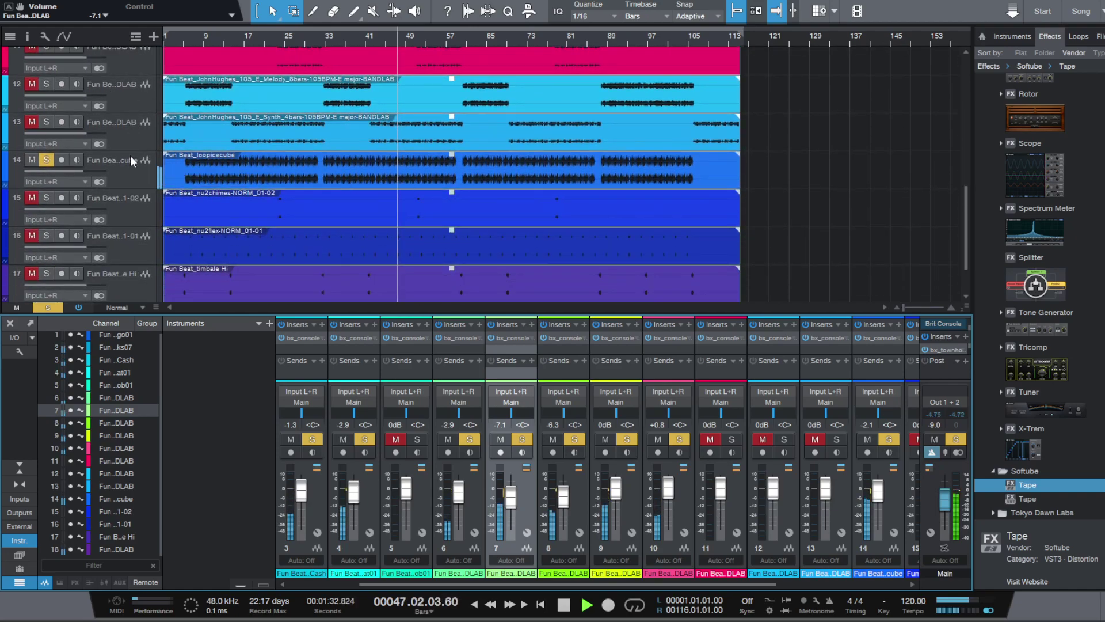
pyautogui.scroll(-2, 130, 155)
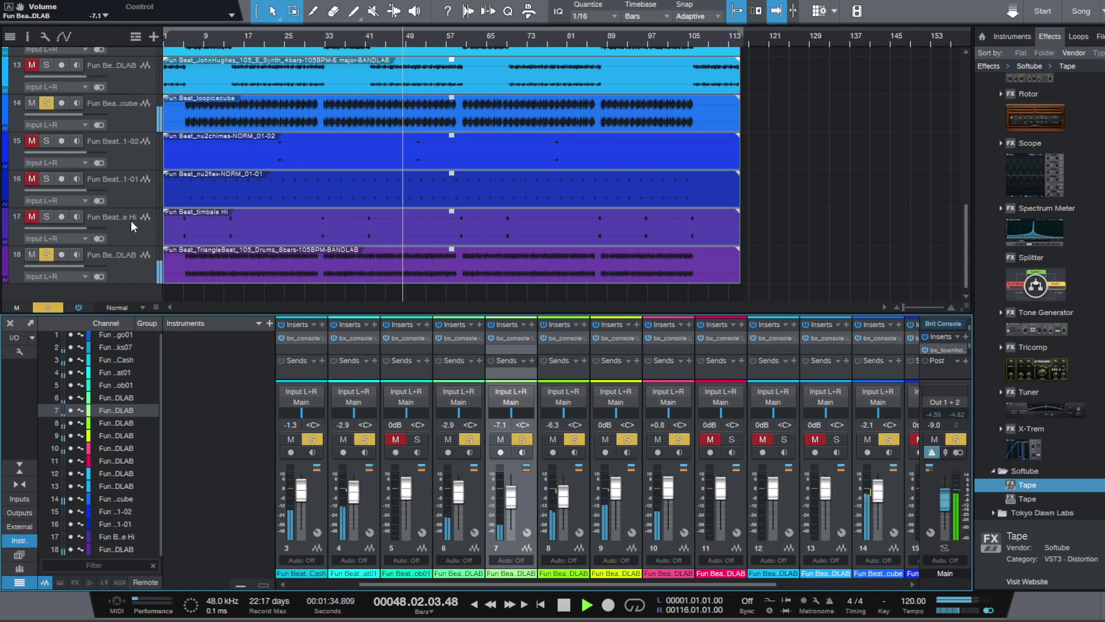
pyautogui.scroll(2, 131, 202)
pyautogui.scroll(9, 136, 192)
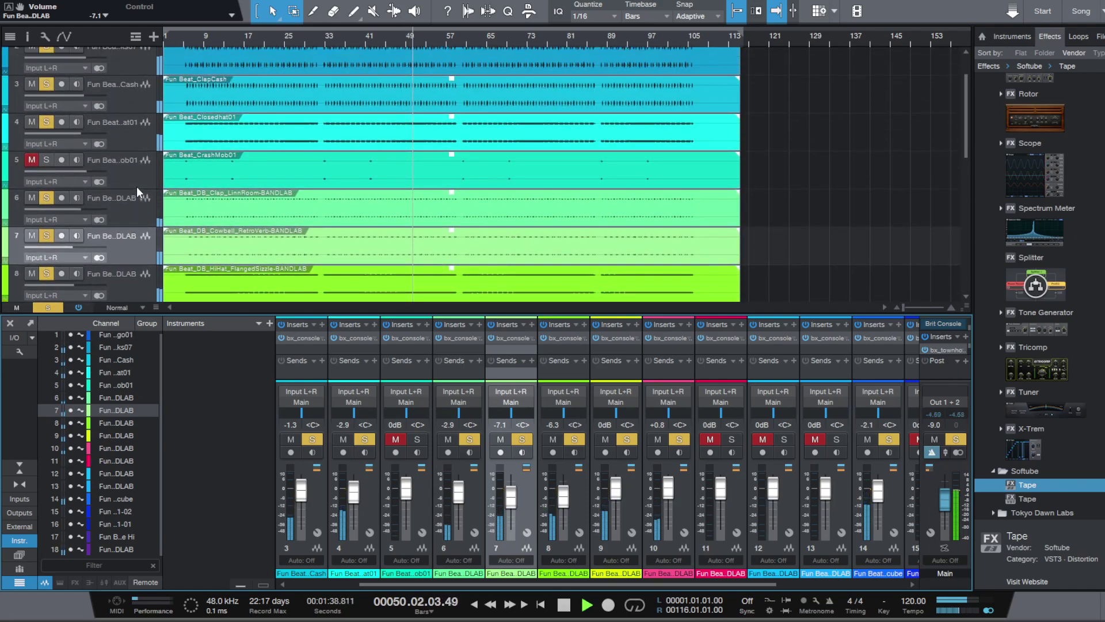
pyautogui.scroll(1, 137, 187)
pyautogui.click(120, 78)
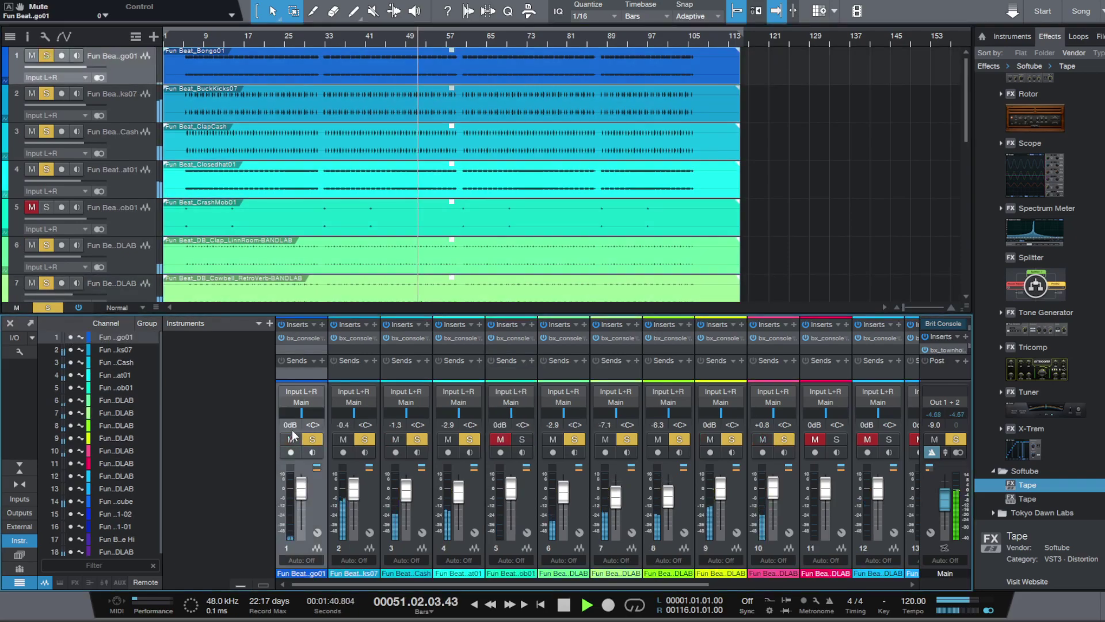
# Step: In the Bongo01 console plug-in, lower the compressor's ratio, release and threshold
pyautogui.click(304, 337)
pyautogui.moveTo(416, 301); pyautogui.dragTo(417, 319)
pyautogui.moveTo(474, 290); pyautogui.dragTo(478, 273)
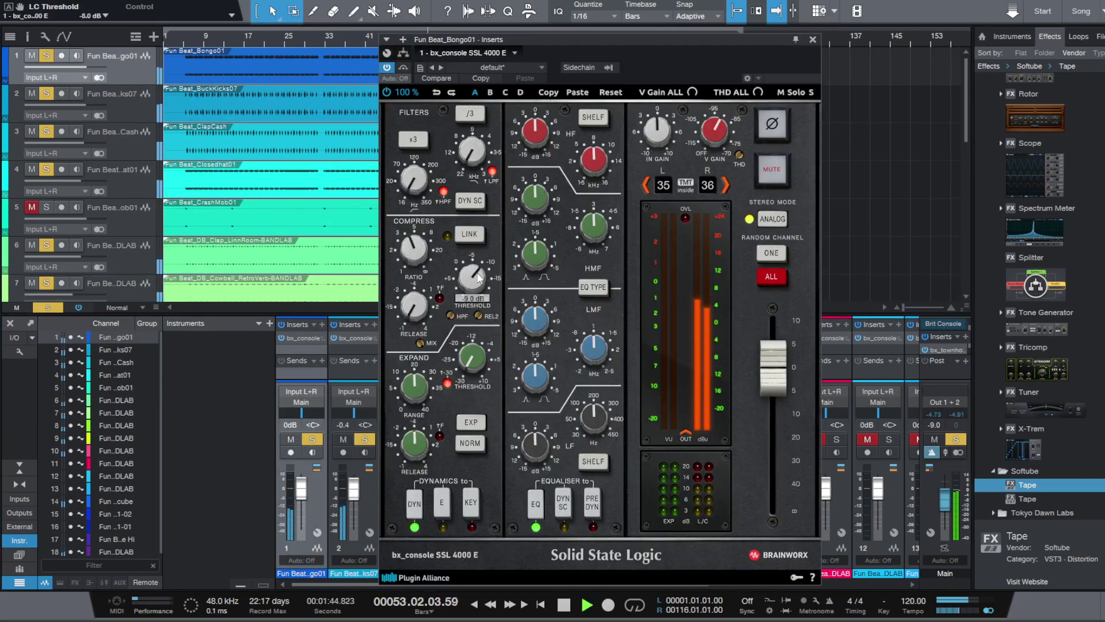
# Step: Switch the Bongo01 equaliser to PRE DYN, set the high gain to +3.0 dB, boost both mid bands slightly and cut the low gain
pyautogui.click(597, 497)
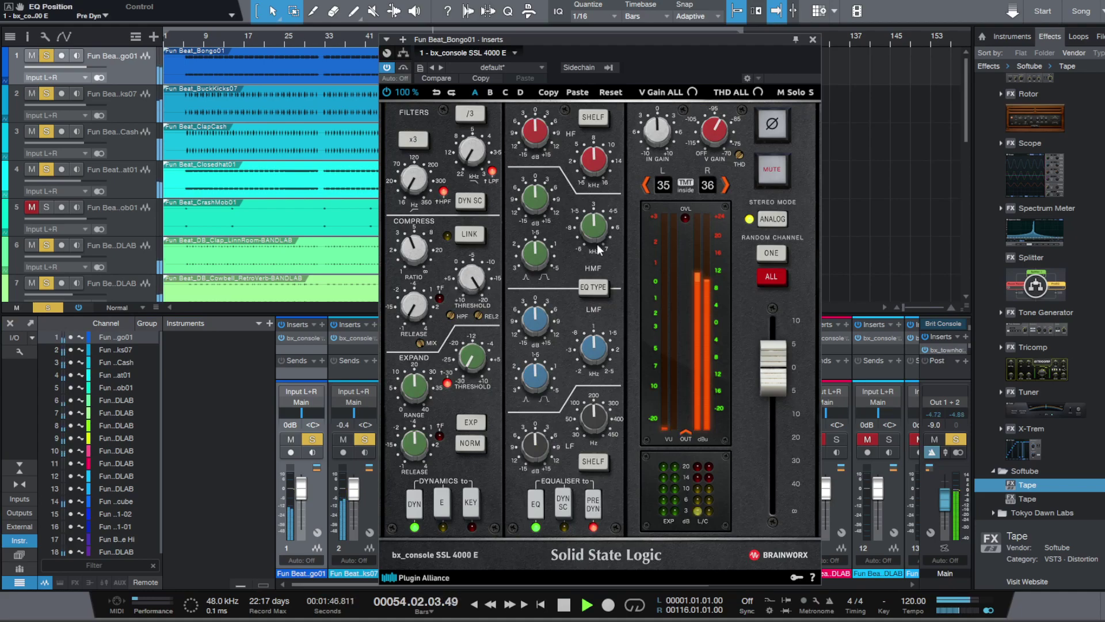
pyautogui.moveTo(544, 133); pyautogui.dragTo(544, 130)
pyautogui.moveTo(539, 201); pyautogui.dragTo(539, 197)
pyautogui.moveTo(537, 446); pyautogui.dragTo(536, 451)
pyautogui.scroll(3, 525, 136)
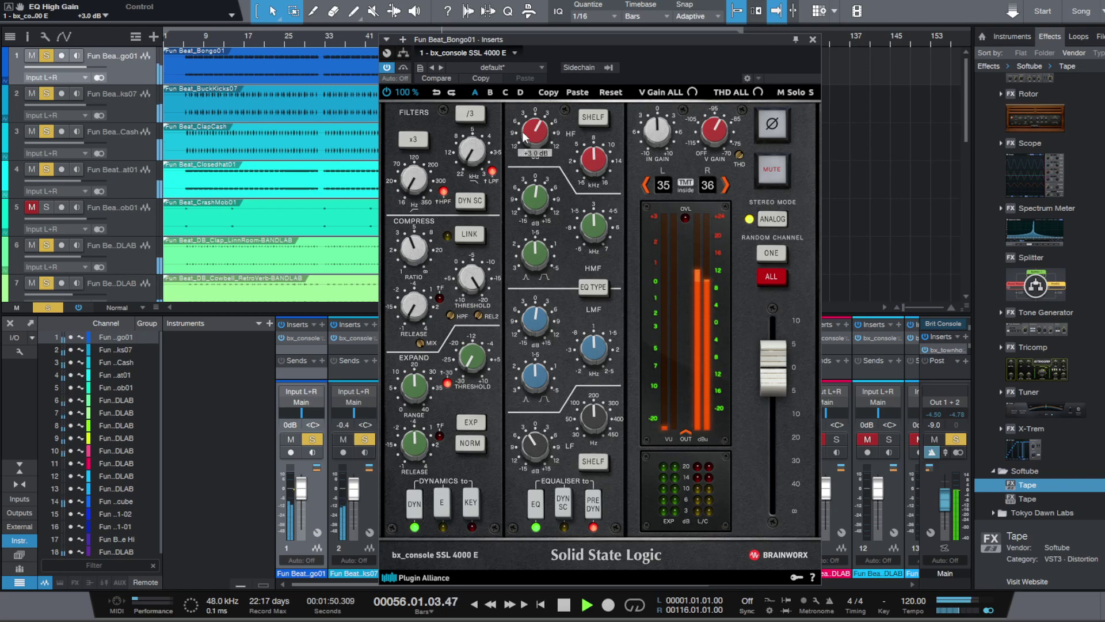
# Step: Close the plug-in and set the Bongo01 channel volume to -2.1 dB
pyautogui.click(813, 39)
pyautogui.moveTo(304, 492); pyautogui.dragTo(300, 501)
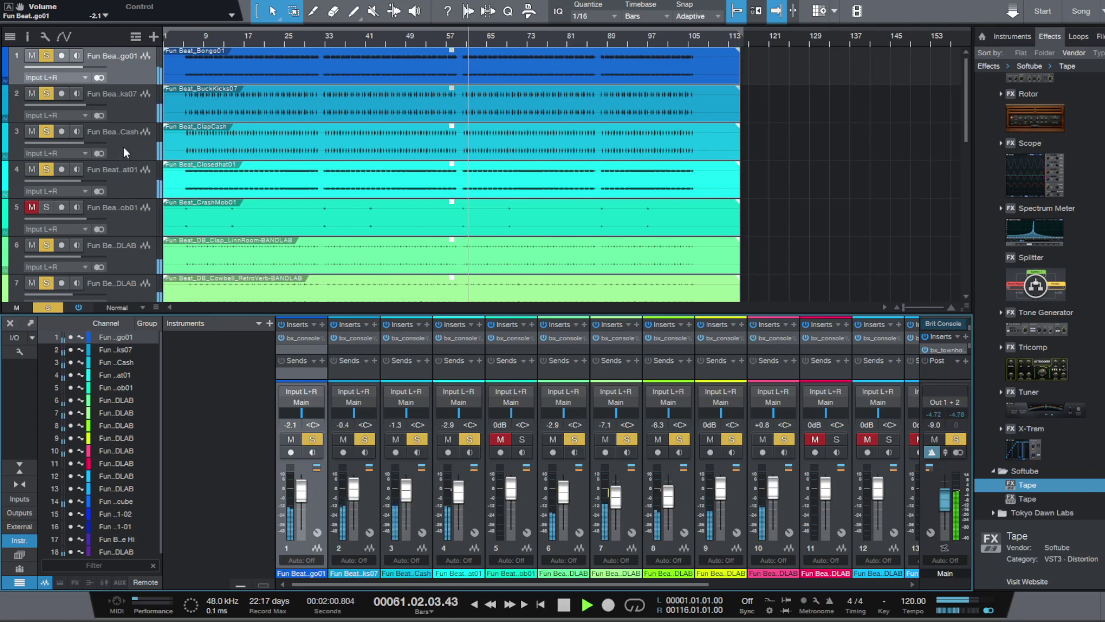
# Step: Restart playback from bar 5 and add the CrashMob01 track, number 5, to the soloed tracks
pyautogui.scroll(-2, 123, 148)
pyautogui.click(129, 163)
pyautogui.press('space')
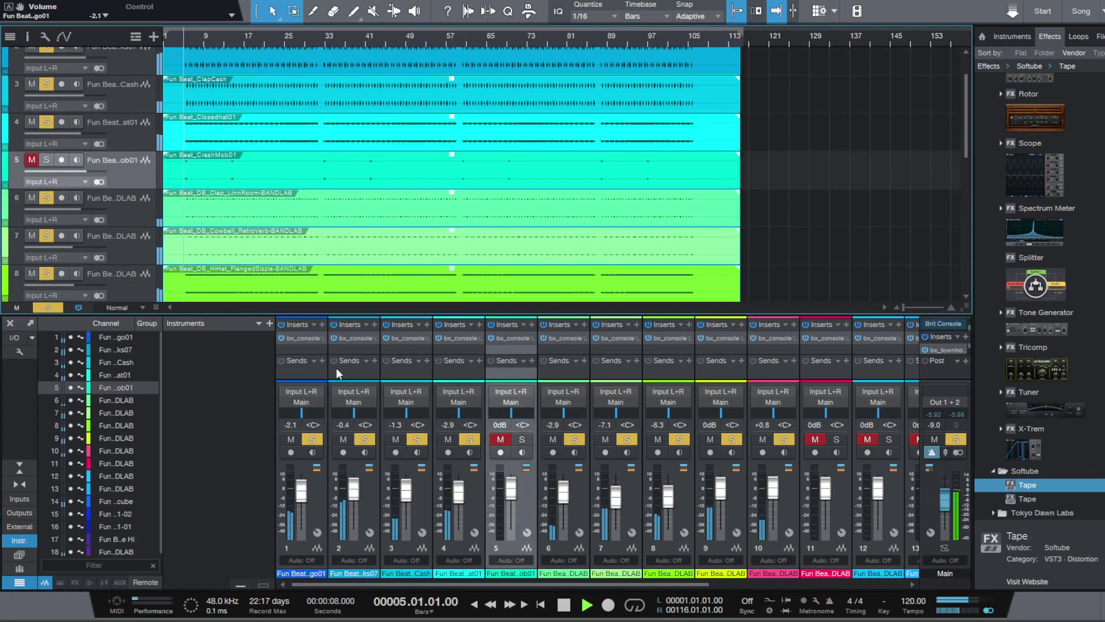
# Step: In the CrashMob01 console plug-in, lower the compressor's ratio and release and set its threshold to -20.0 dB
pyautogui.click(513, 337)
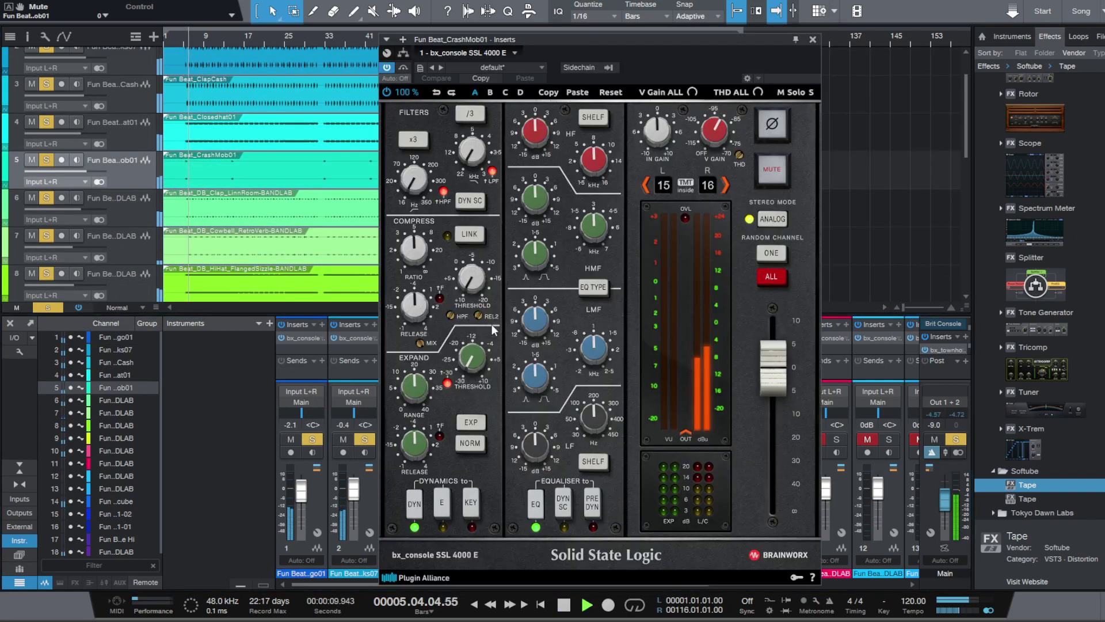
pyautogui.scroll(-5, 415, 308)
pyautogui.press('space')
pyautogui.press('space')
pyautogui.scroll(4, 473, 284)
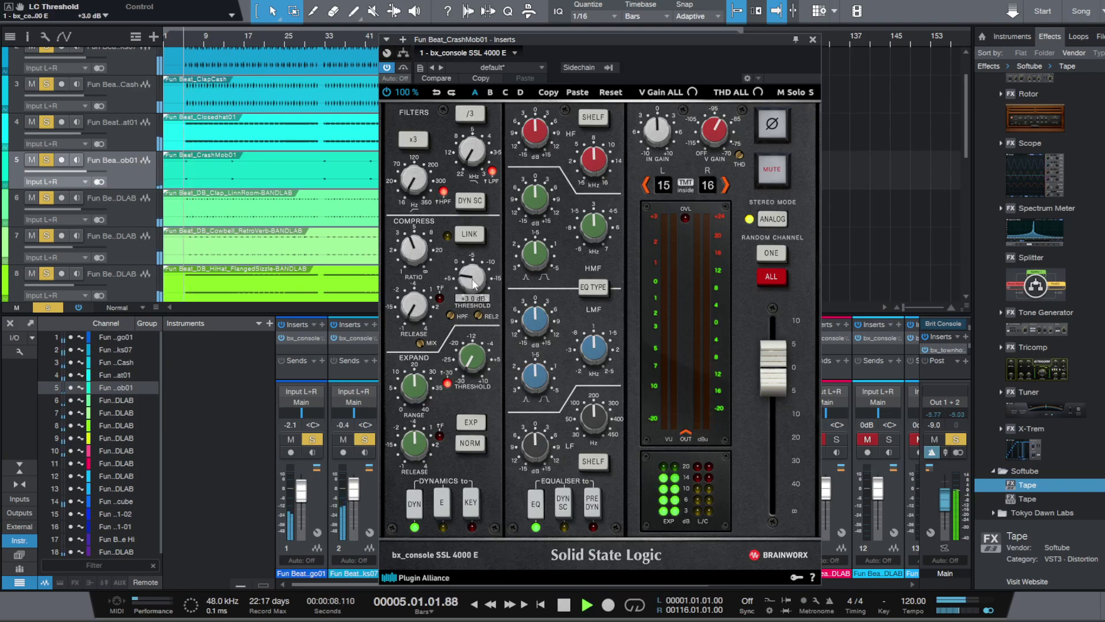
pyautogui.scroll(5, 473, 284)
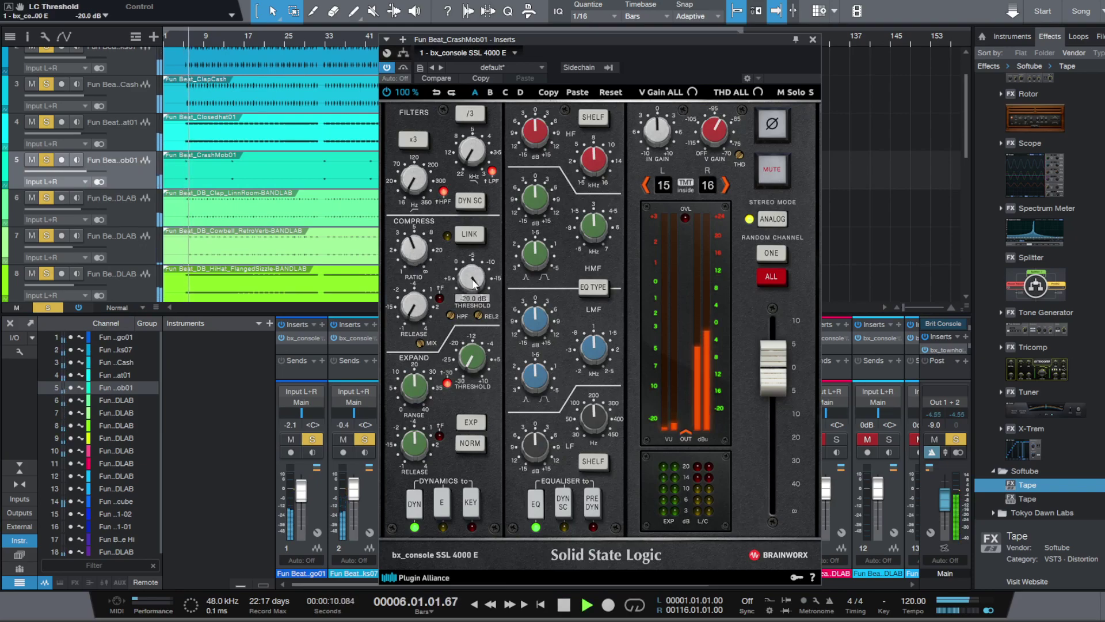
# Step: Switch the CrashMob01 equaliser to PRE DYN, set the input gain to 3.3 dB and the high gain to -2.0 dB
pyautogui.click(591, 505)
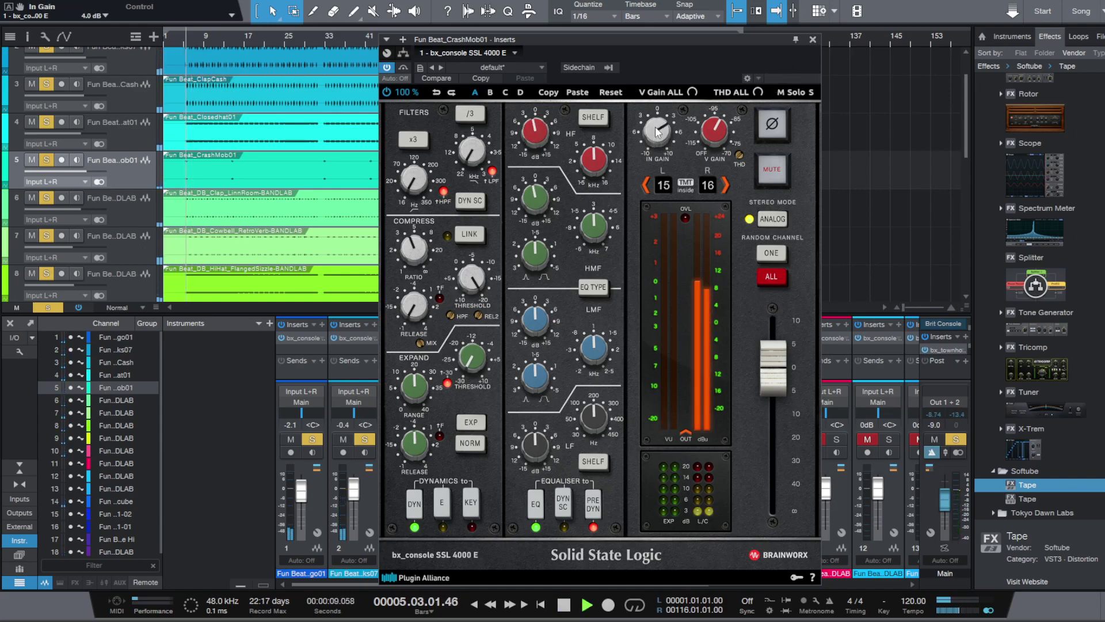
pyautogui.scroll(-1, 657, 133)
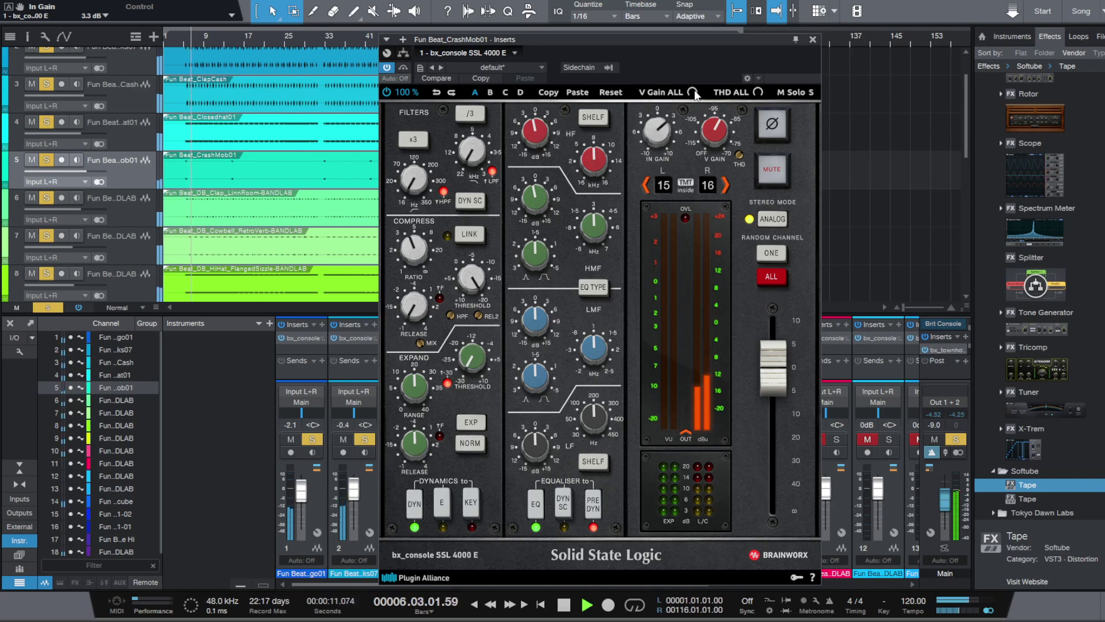
# Step: Close the plug-in and set the CrashMob01 channel volume to -5.0 dB
pyautogui.click(813, 39)
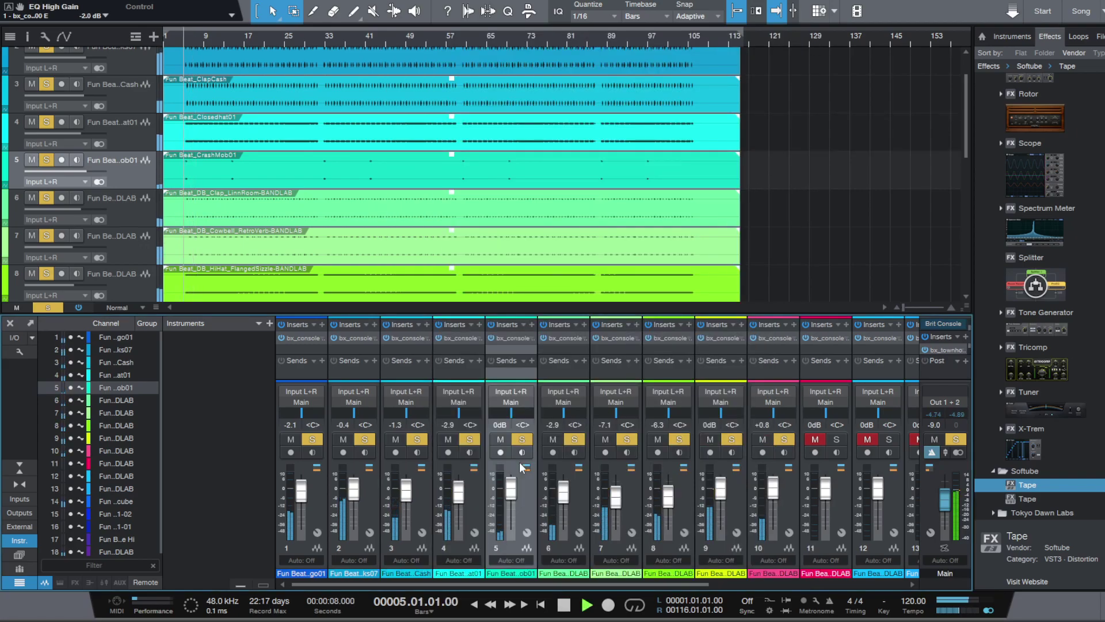
pyautogui.moveTo(511, 493); pyautogui.dragTo(513, 499)
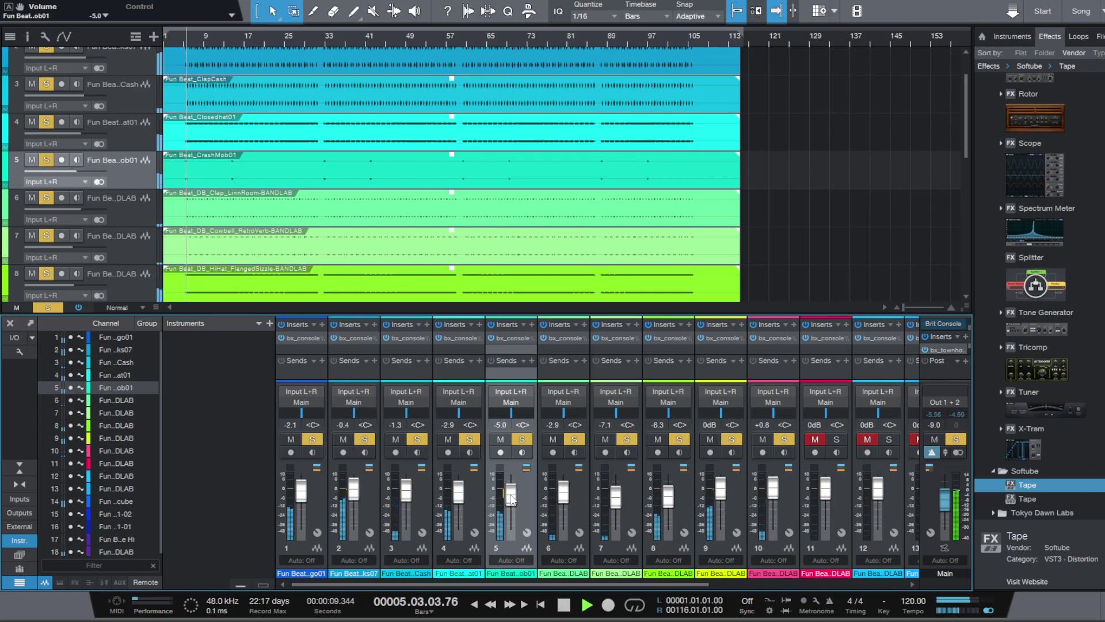
# Step: Select the nu2flex track, number 16, unmute it and add it to the soloed tracks
pyautogui.scroll(-4, 137, 184)
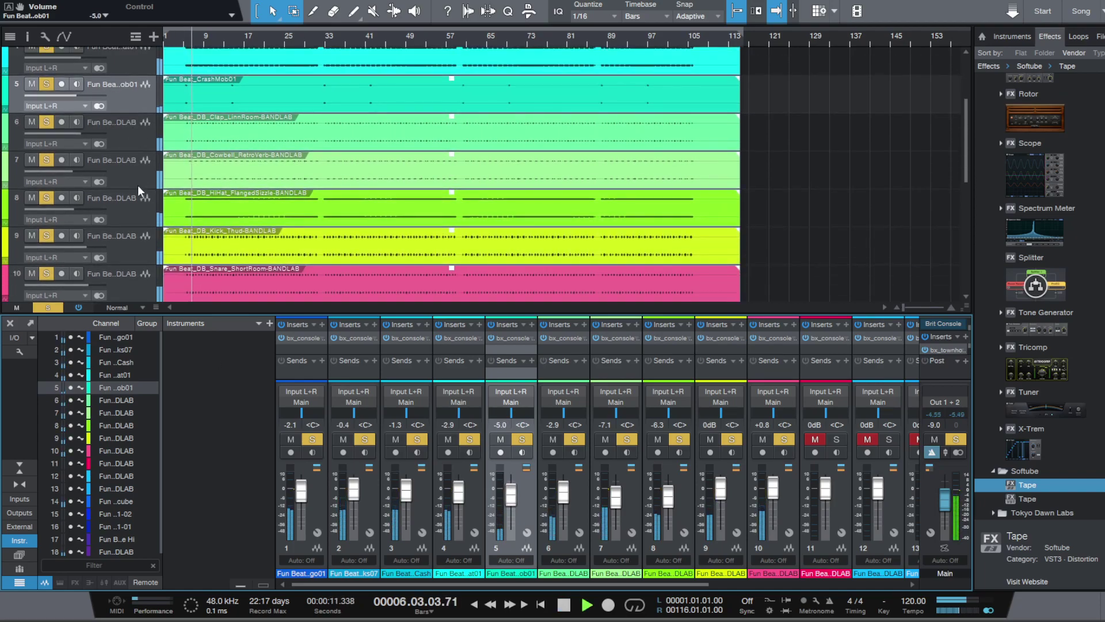
pyautogui.scroll(-3, 130, 207)
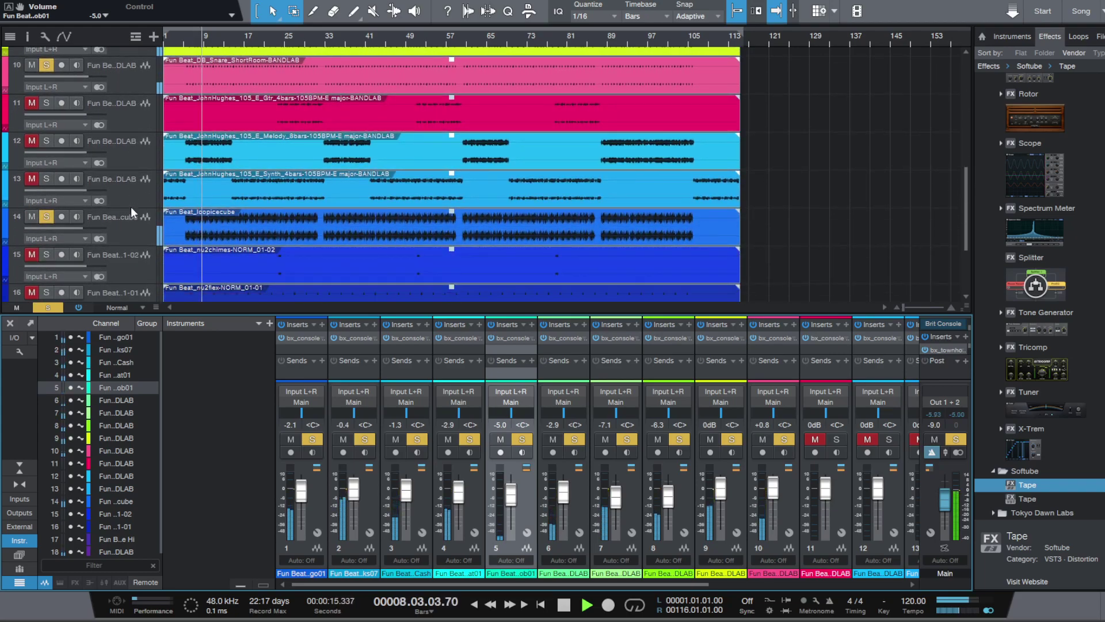
pyautogui.scroll(-2, 131, 212)
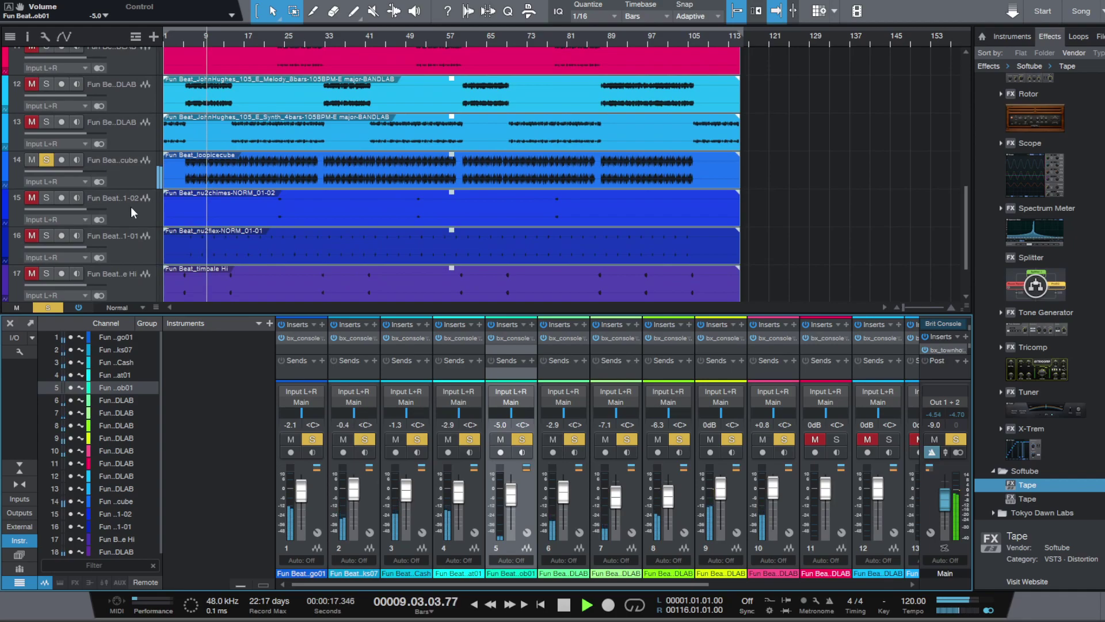
pyautogui.scroll(-1, 132, 212)
pyautogui.click(123, 218)
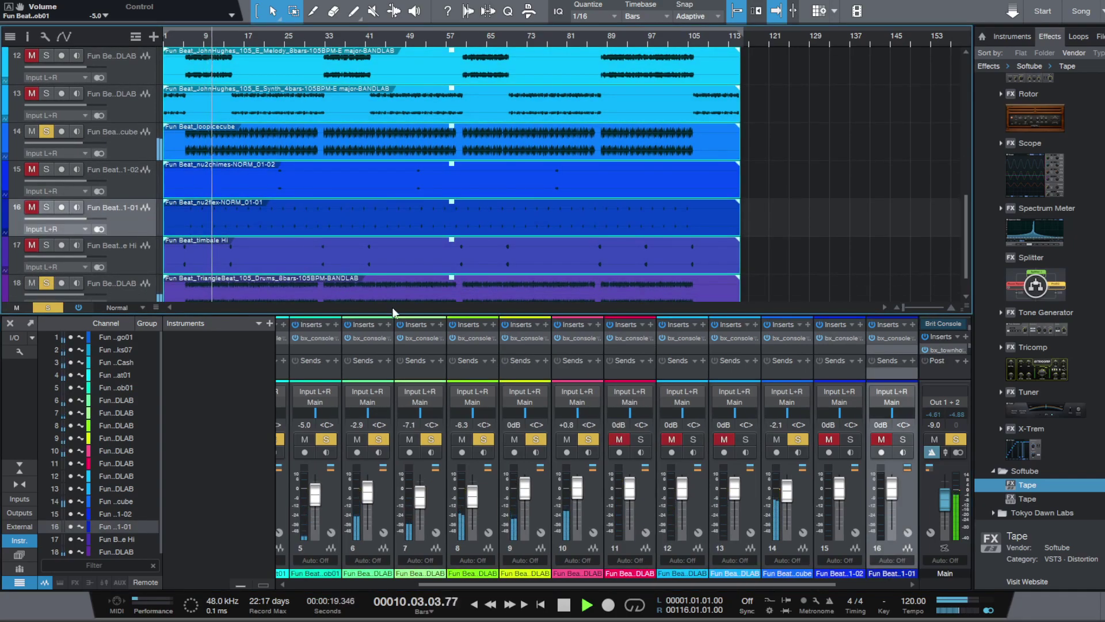
pyautogui.click(881, 440)
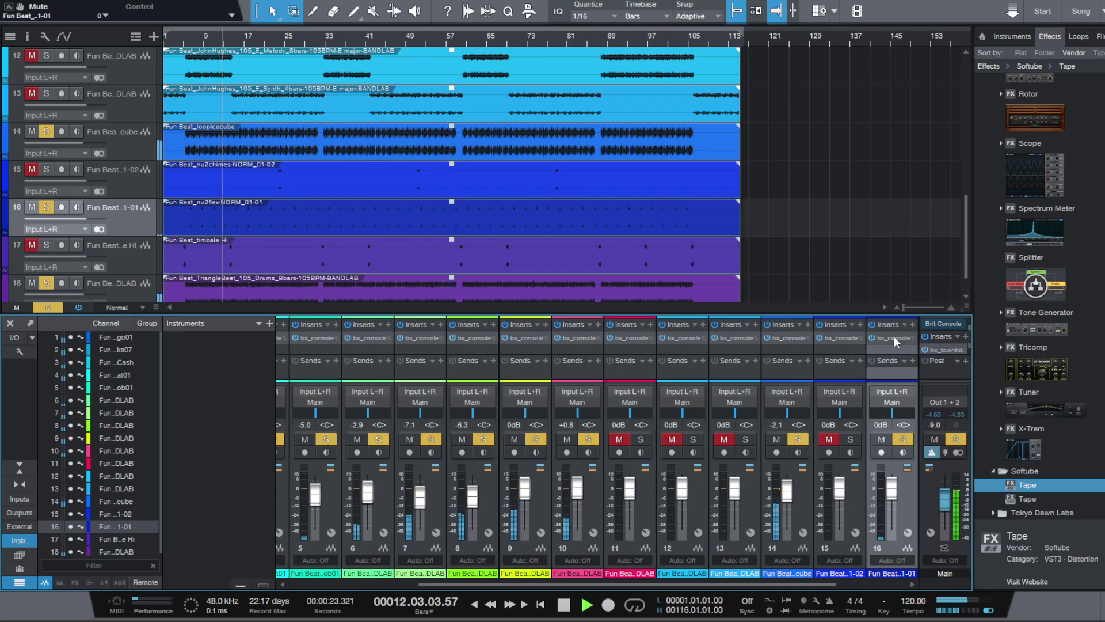
# Step: In the nu2flex console plug-in, lower the compressor's ratio and release and set its threshold to -20.0 dB
pyautogui.click(894, 338)
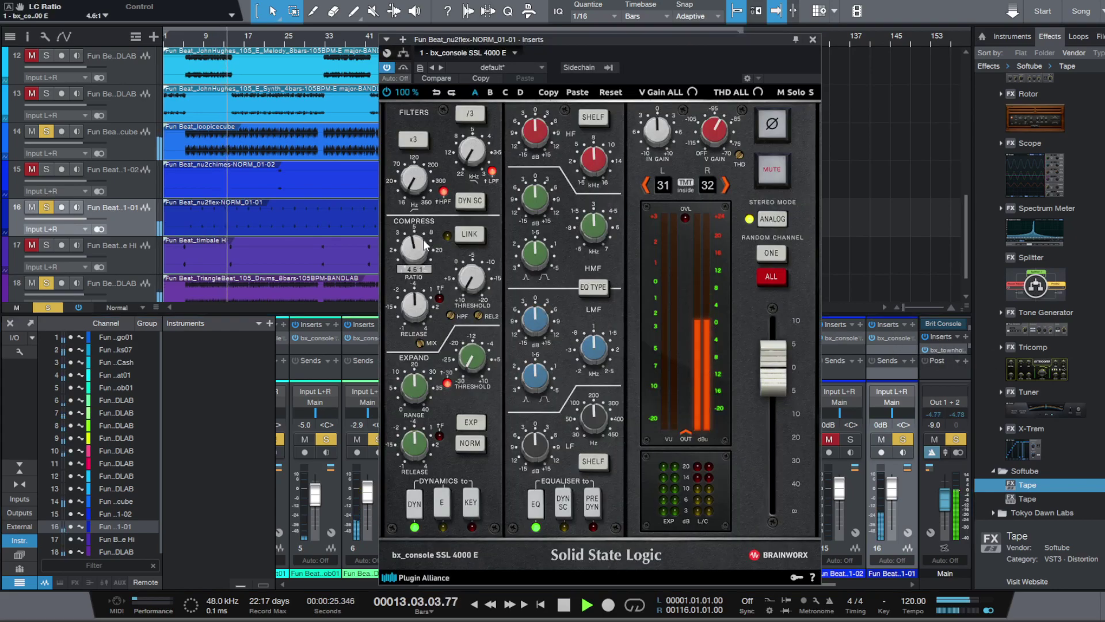
pyautogui.moveTo(476, 280)
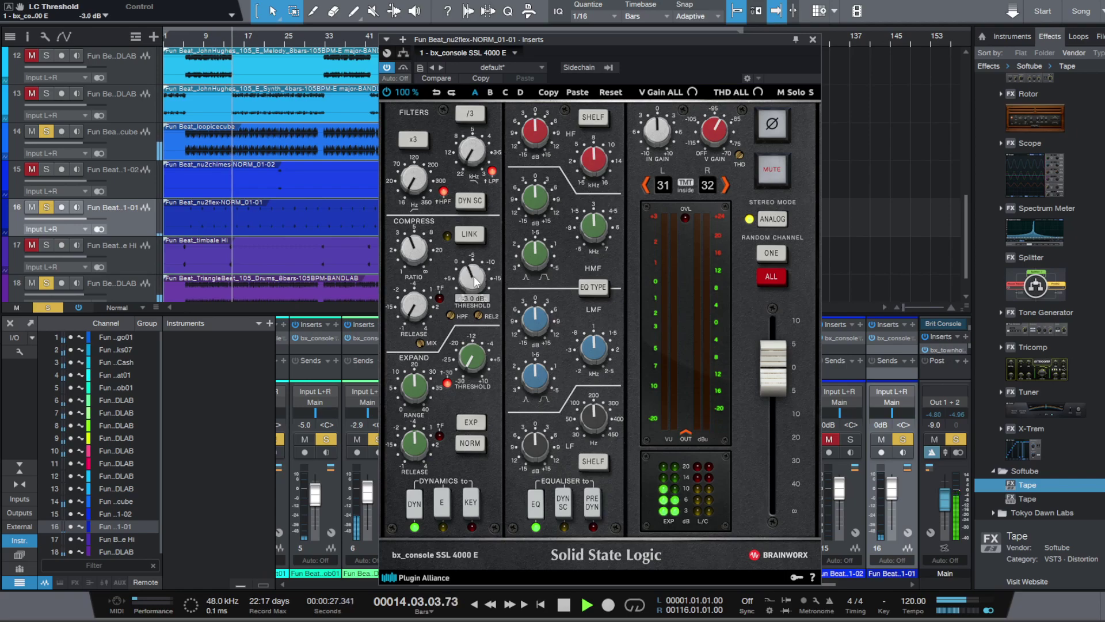
pyautogui.moveTo(476, 280); pyautogui.dragTo(475, 251)
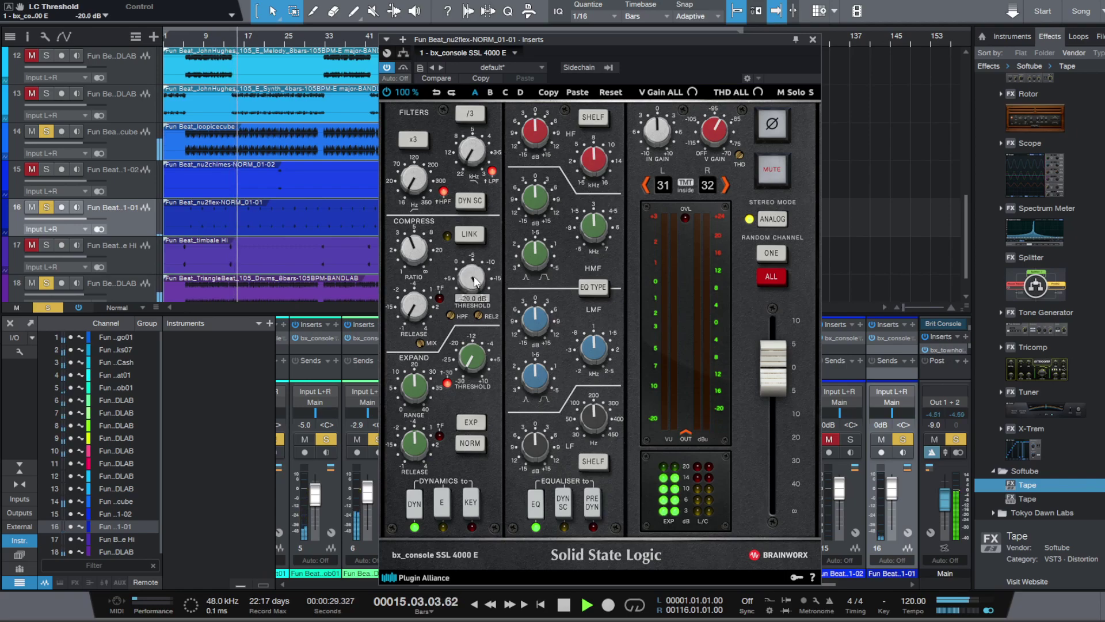
# Step: Switch the nu2flex equaliser to PRE DYN, boost the high and both mid bands slightly, and set the low gain to -3.0 dB
pyautogui.click(593, 505)
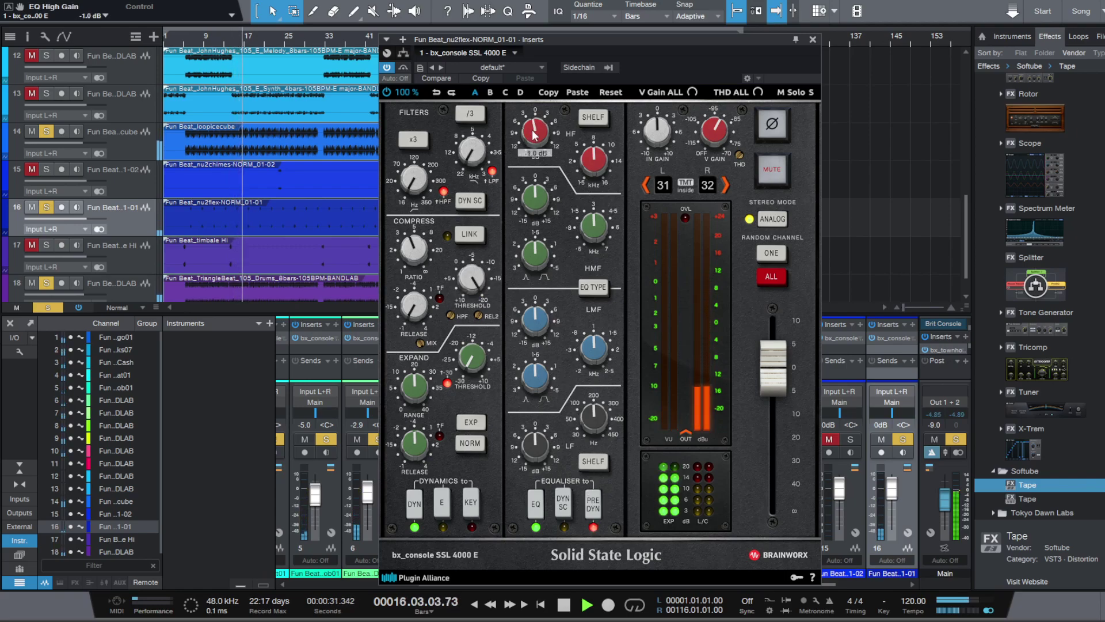
pyautogui.moveTo(534, 152); pyautogui.dragTo(533, 147)
pyautogui.moveTo(538, 211); pyautogui.dragTo(538, 207)
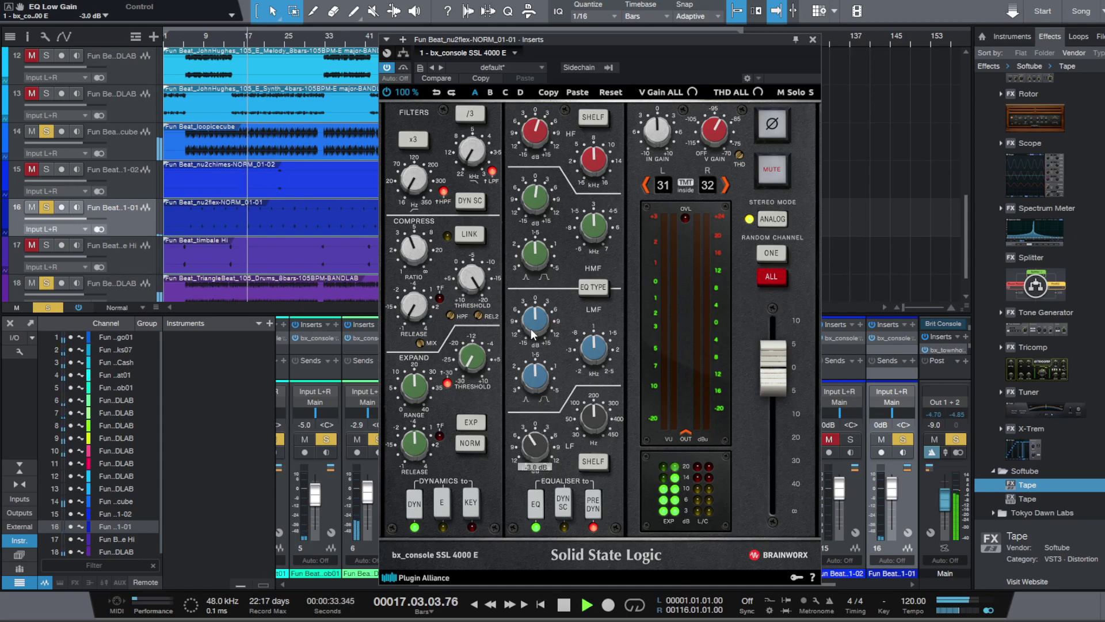
# Step: Close the plug-in and set the nu2flex channel volume to -3.8 dB
pyautogui.click(813, 39)
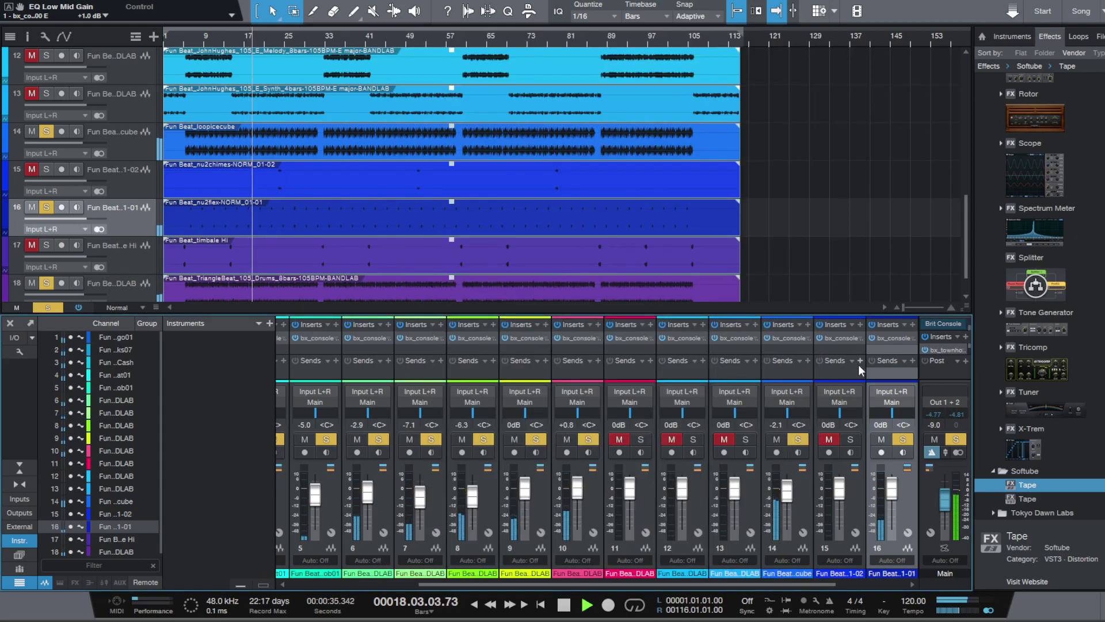
pyautogui.moveTo(895, 487); pyautogui.dragTo(894, 499)
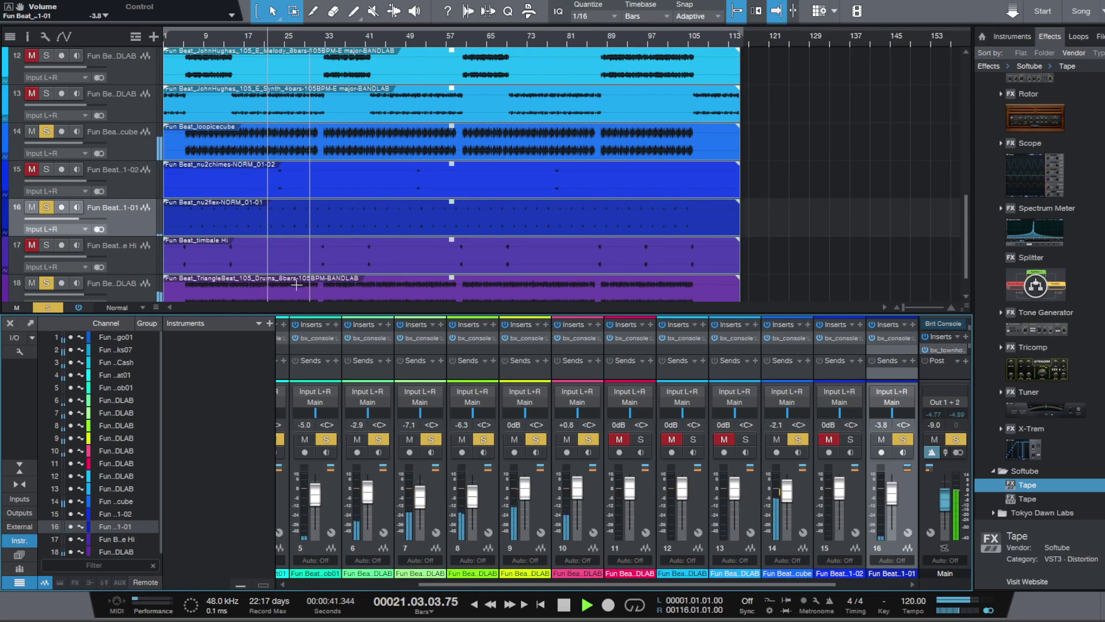
pyautogui.click(24, 1)
pyautogui.click(127, 142)
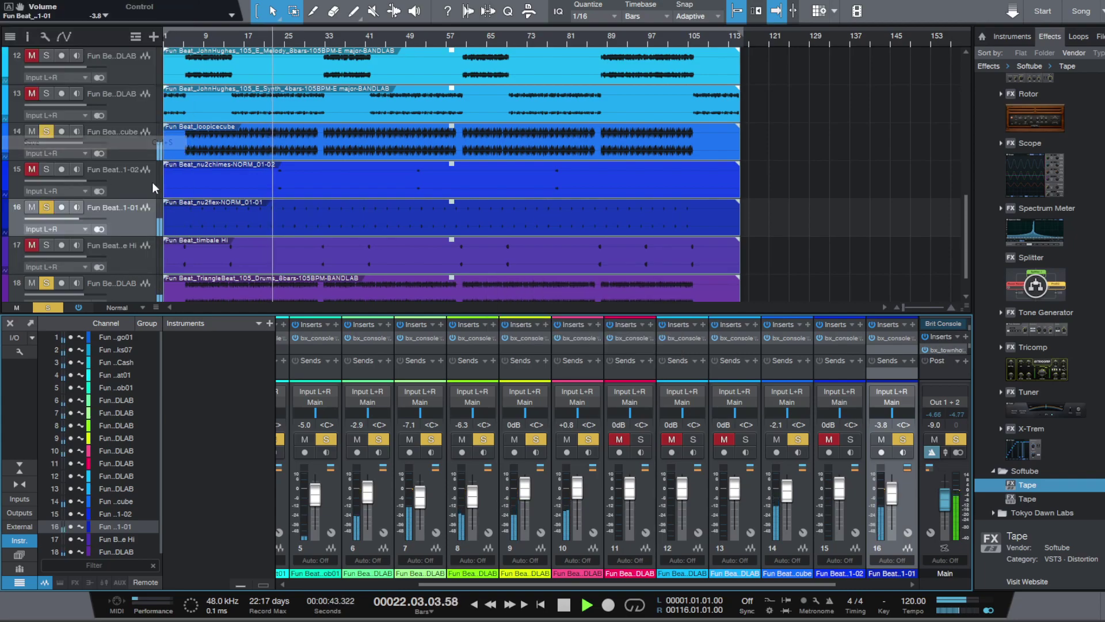
# Step: Solo and unmute the timbale Hi track, number 17, and restart playback from bar 14
pyautogui.scroll(-1, 126, 243)
pyautogui.click(130, 217)
pyautogui.press('space')
pyautogui.click(229, 42)
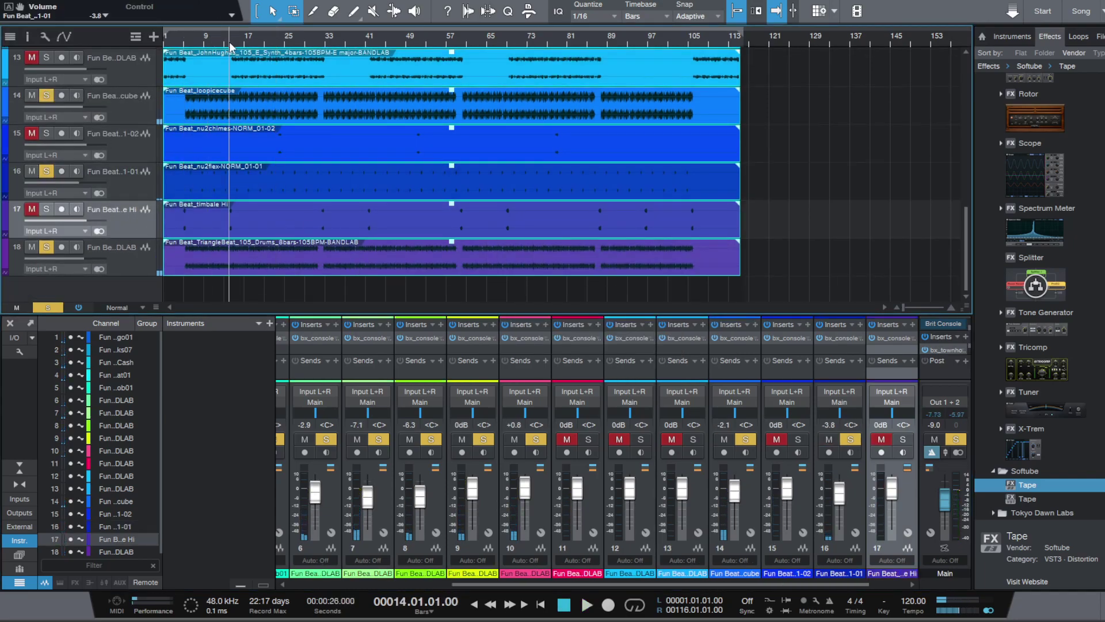
pyautogui.click(903, 439)
pyautogui.click(881, 440)
pyautogui.press('space')
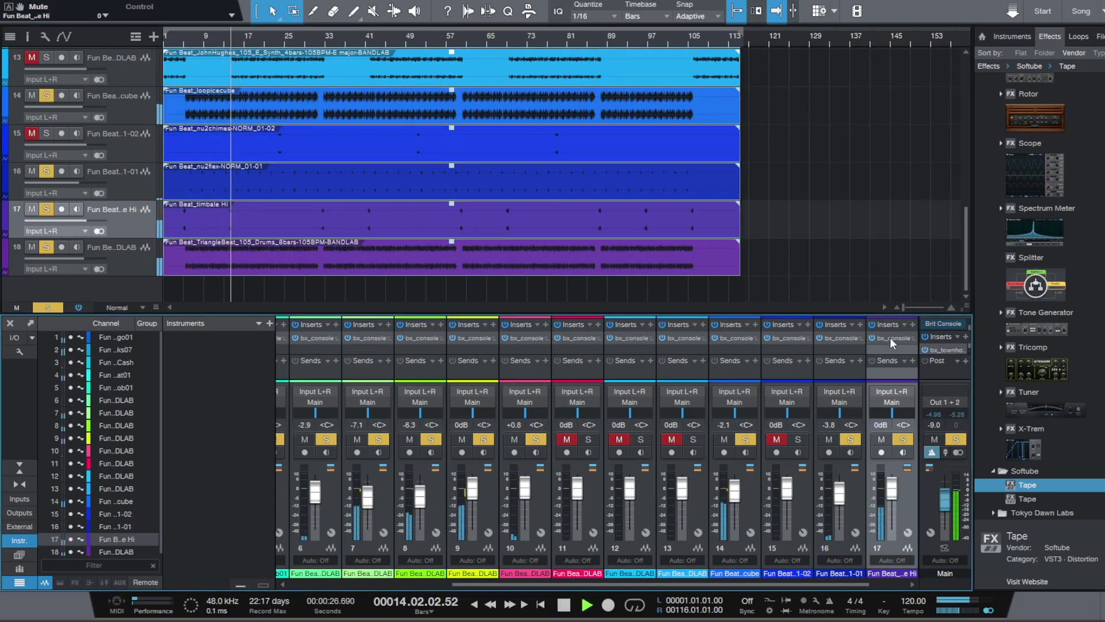
# Step: In the timbale Hi console plug-in, lower the compressor's ratio and release and set its threshold to -17.0 dB
pyautogui.click(890, 338)
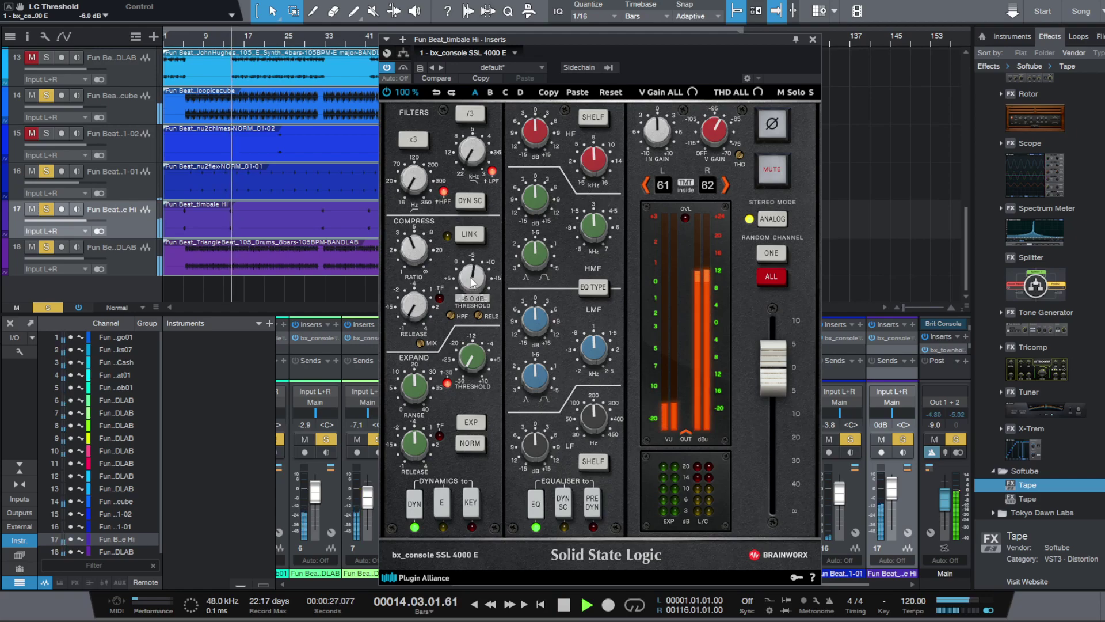
pyautogui.press('space')
pyautogui.press('space')
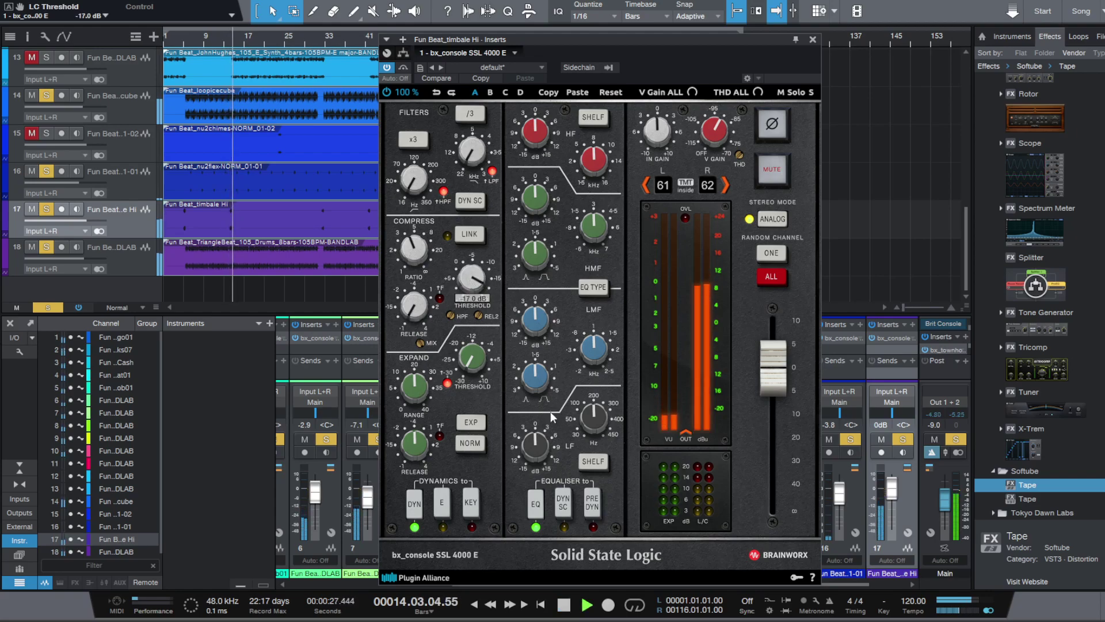
# Step: Switch the timbale Hi equaliser to PRE DYN, set the high gain to +1.0 dB, boost both mid bands slightly and cut the low gain
pyautogui.click(597, 509)
pyautogui.press('space')
pyautogui.press('space')
pyautogui.scroll(2, 538, 136)
pyautogui.scroll(1, 538, 200)
pyautogui.scroll(-1, 543, 448)
pyautogui.scroll(-2, 535, 140)
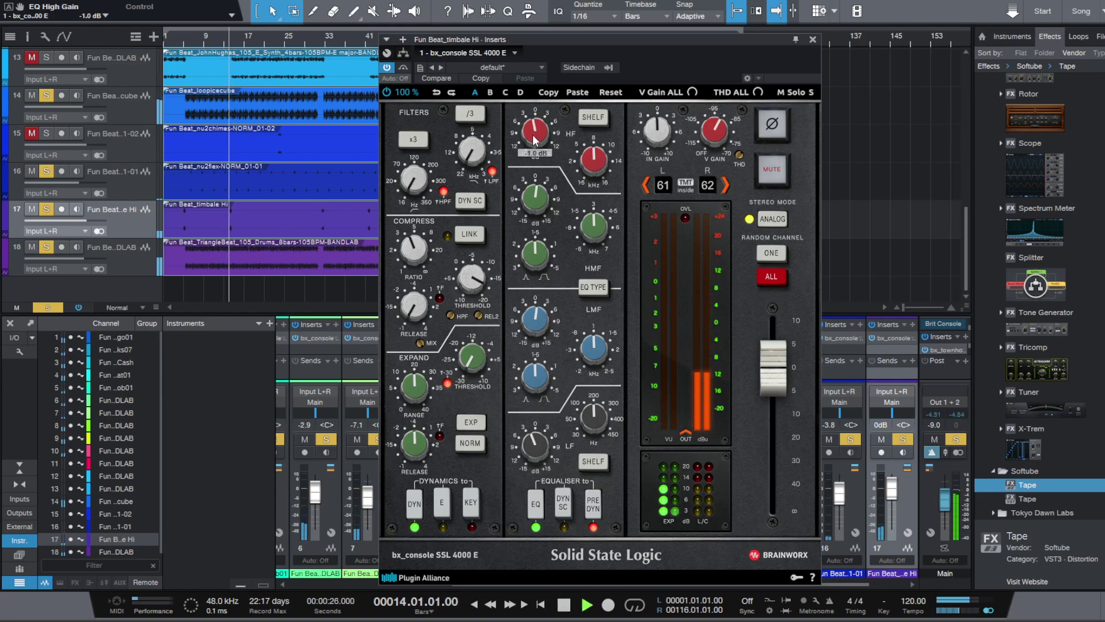
pyautogui.scroll(3, 536, 139)
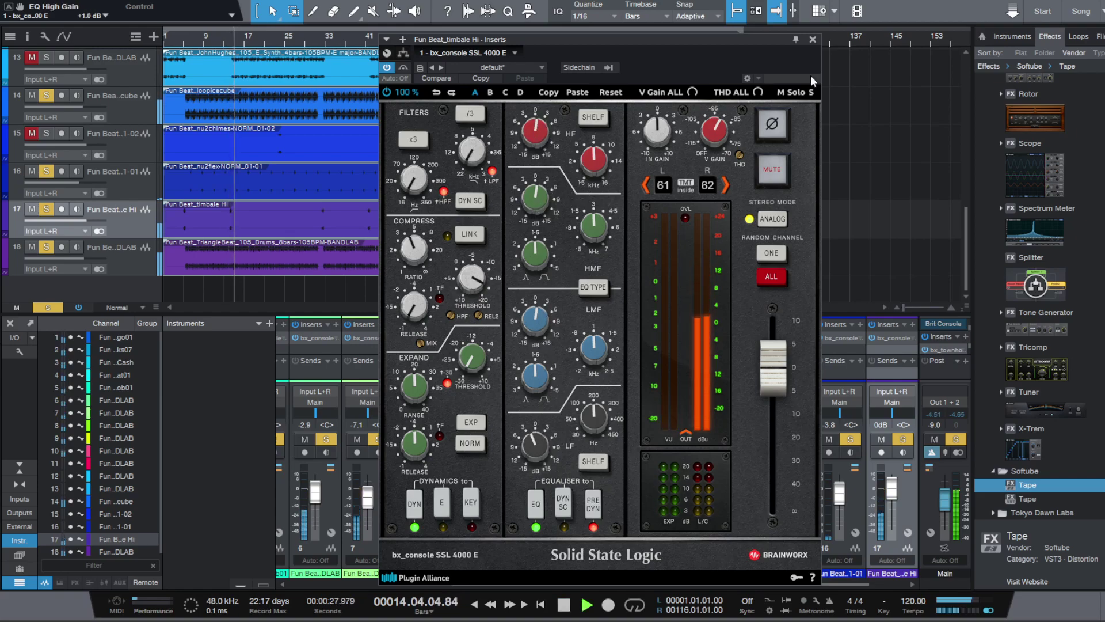
# Step: Close the plug-in and set the timbale Hi channel volume to -2.1 dB, replaying the section from bar 14
pyautogui.click(813, 39)
pyautogui.press('space')
pyautogui.press('space')
pyautogui.moveTo(896, 492); pyautogui.dragTo(894, 490)
pyautogui.press('space')
pyautogui.press('space')
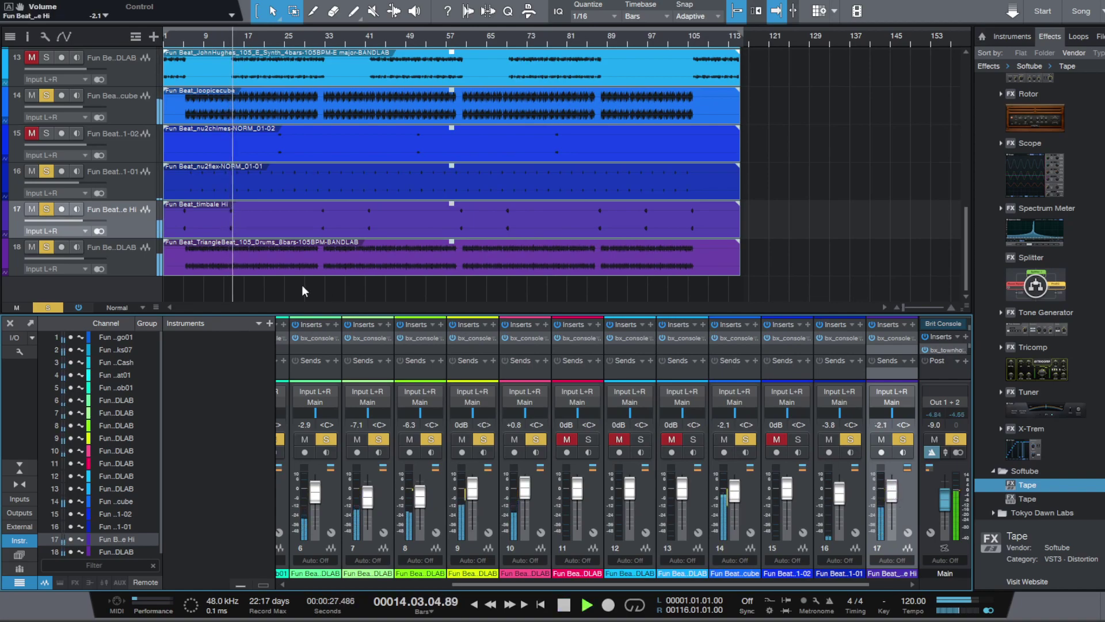
pyautogui.press('space')
pyautogui.press('space')
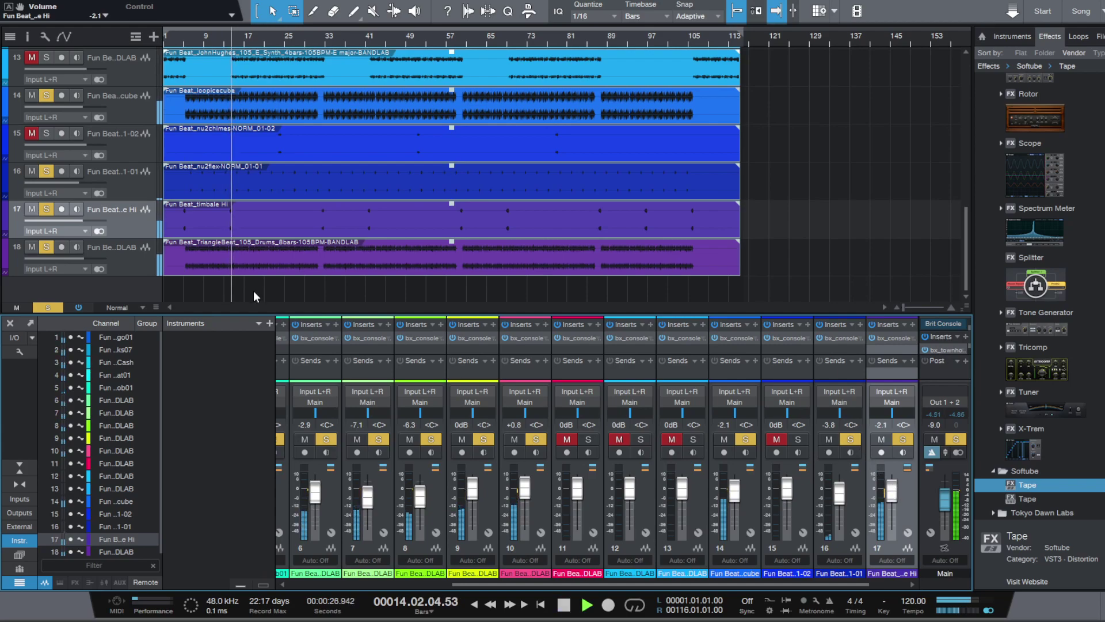
# Step: Select the nu2chimes track, number 15, start playback from bar 23, and unmute and solo the track
pyautogui.scroll(3, 98, 160)
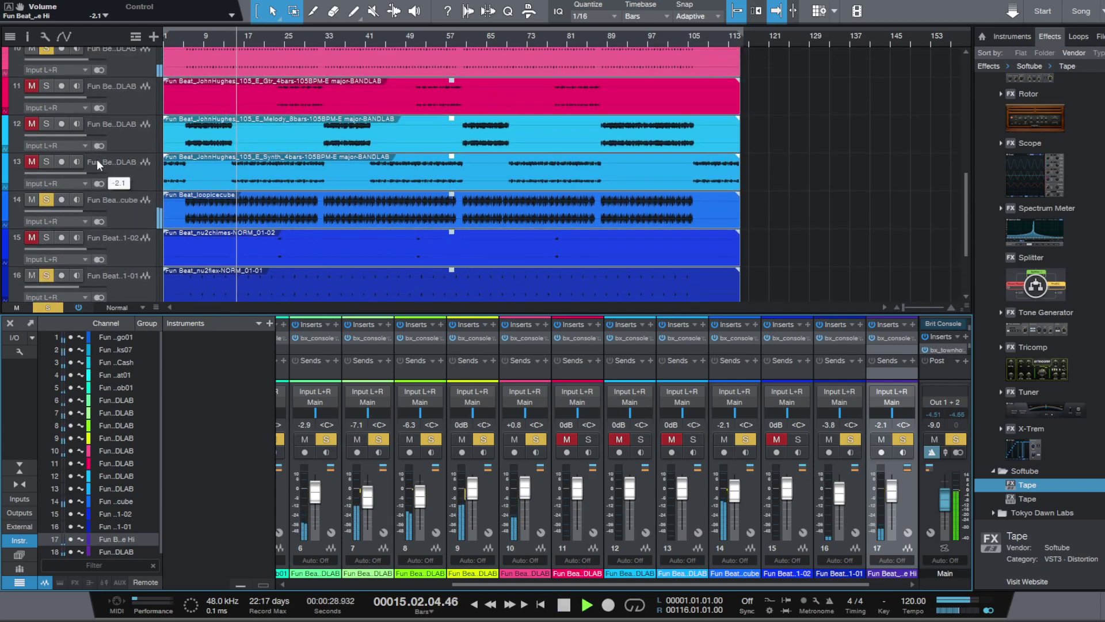
pyautogui.click(115, 247)
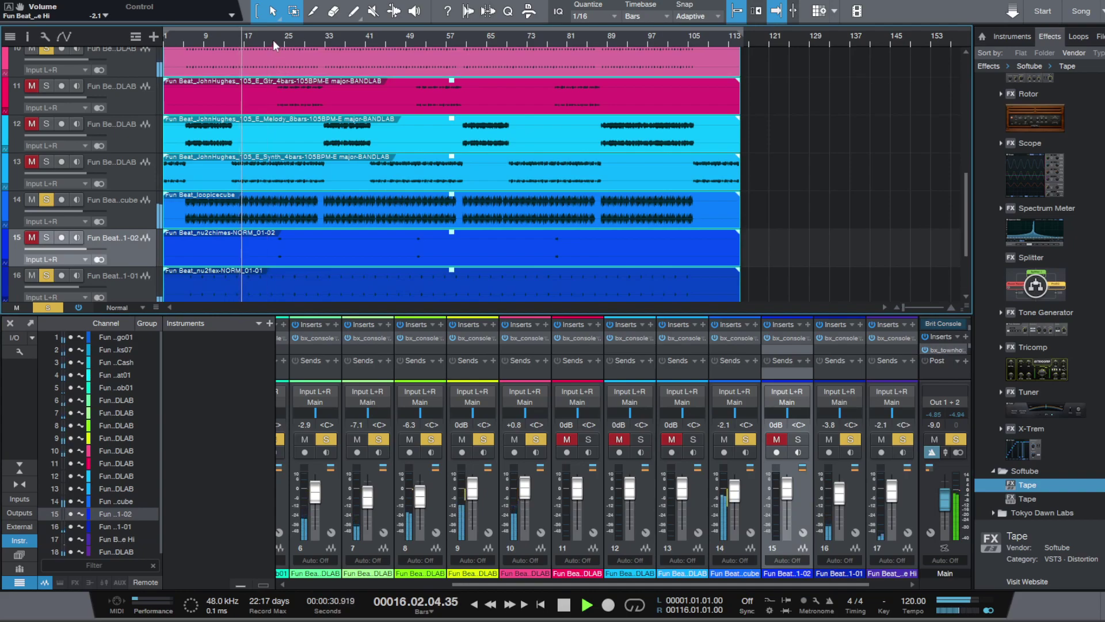
pyautogui.click(776, 439)
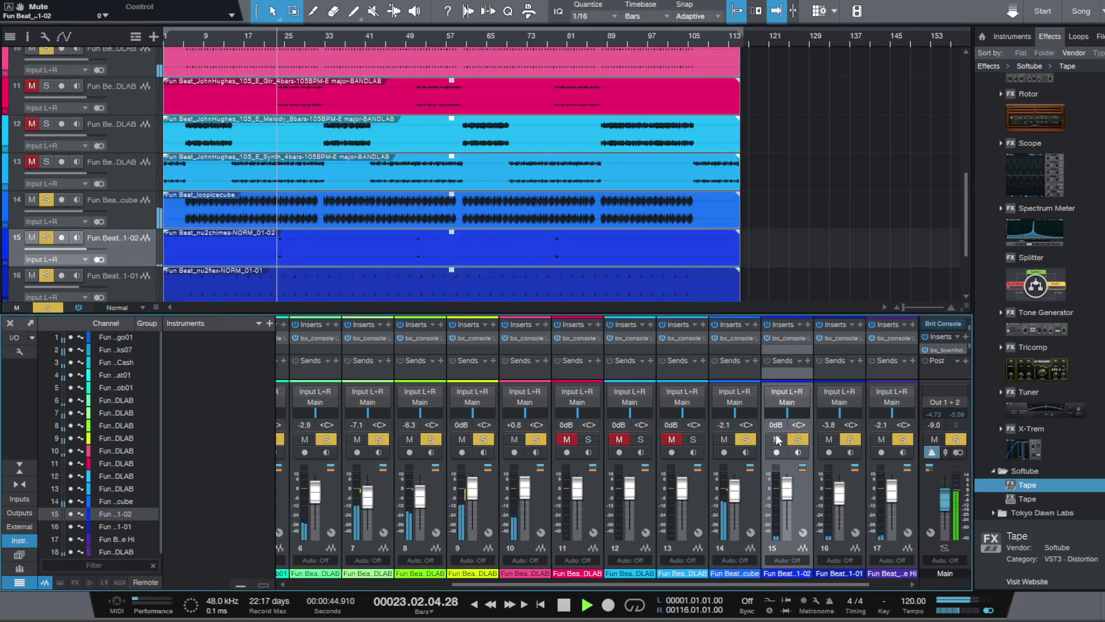
# Step: In the nu2chimes console plug-in, lower the compressor's ratio, release and threshold and switch the equaliser to PRE DYN
pyautogui.click(780, 337)
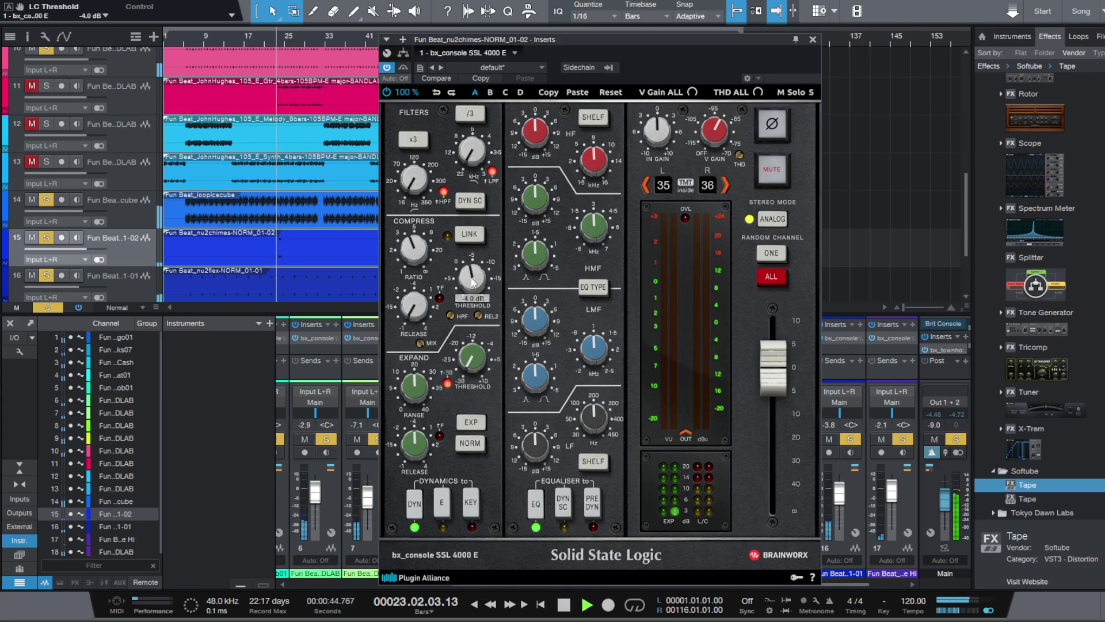
pyautogui.scroll(-11, 472, 283)
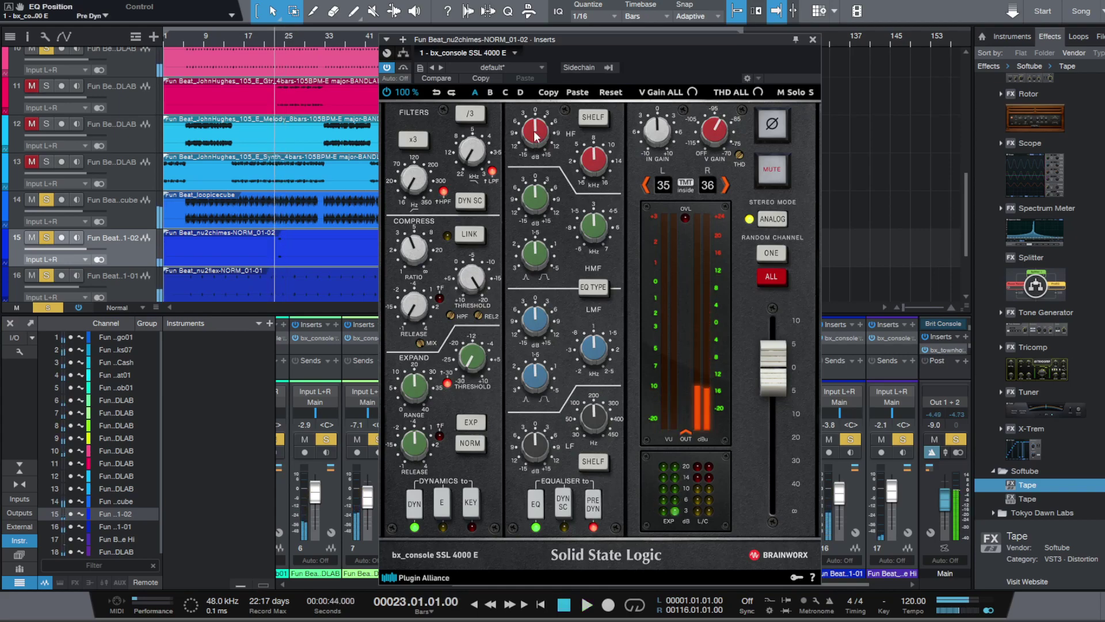
# Step: Set the nu2chimes high EQ gain to +1.0 dB, then close the plug-in and set the channel volume to -2.1 dB
pyautogui.scroll(2, 538, 134)
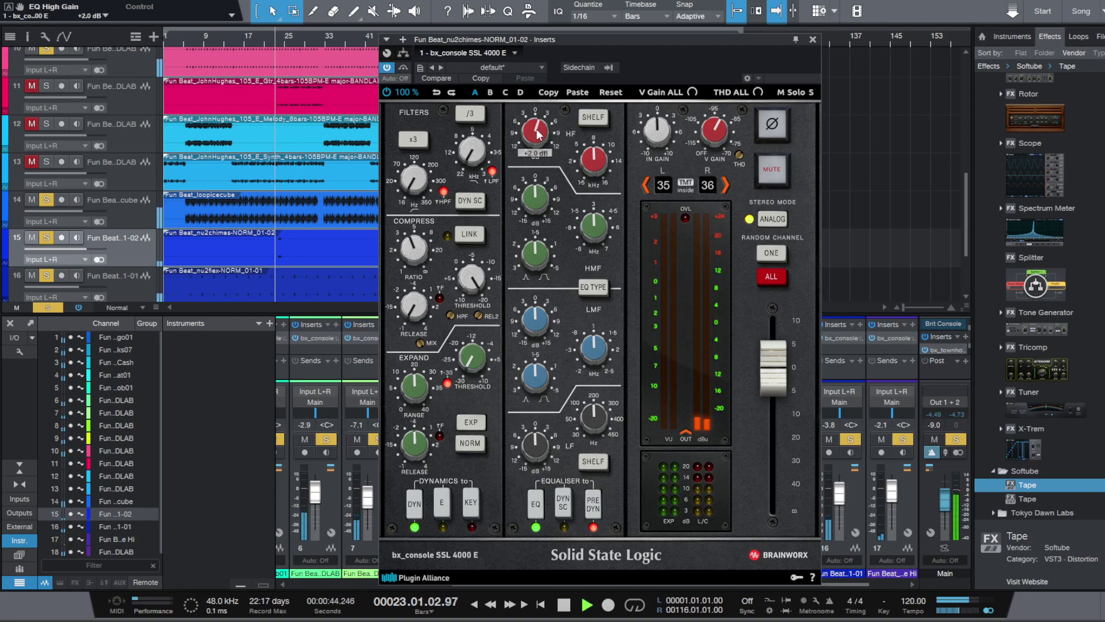
pyautogui.scroll(-1, 539, 134)
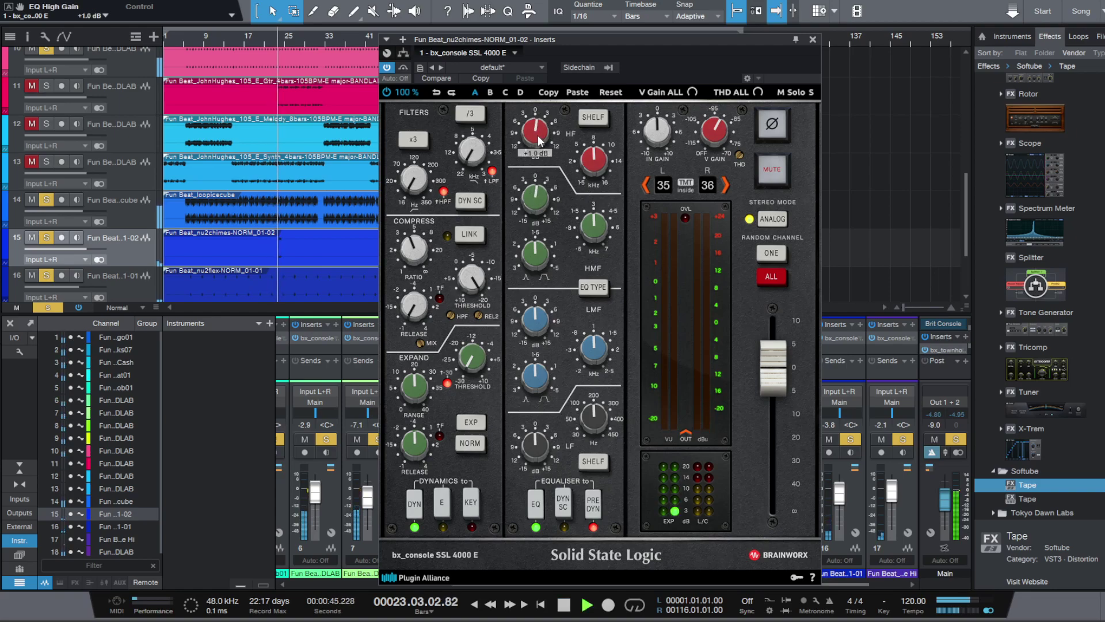
pyautogui.click(812, 41)
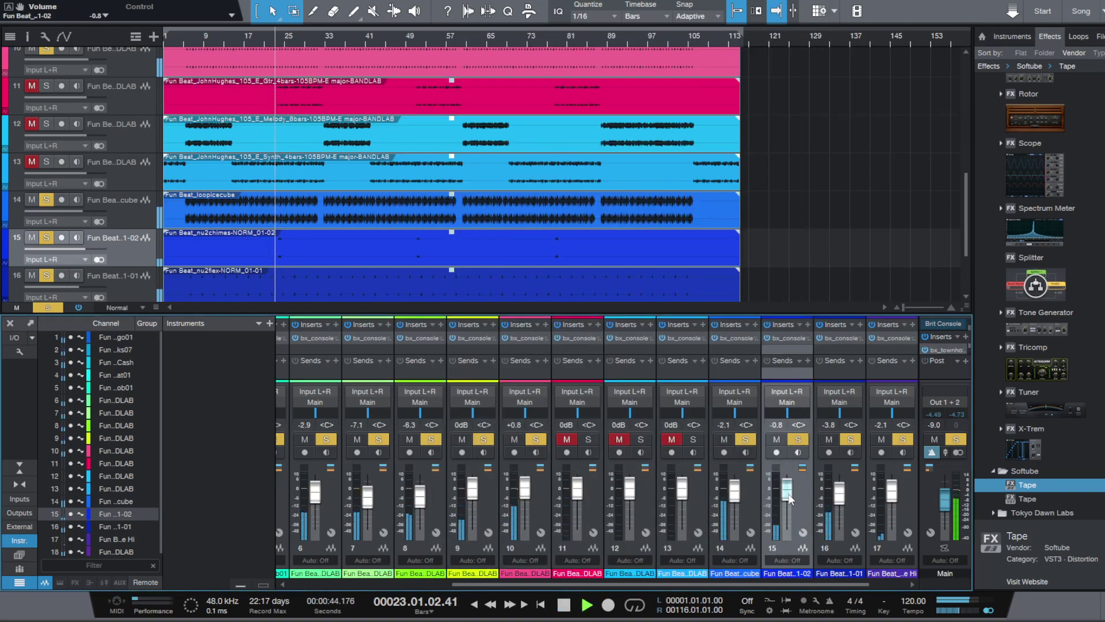
pyautogui.moveTo(791, 502); pyautogui.dragTo(791, 494)
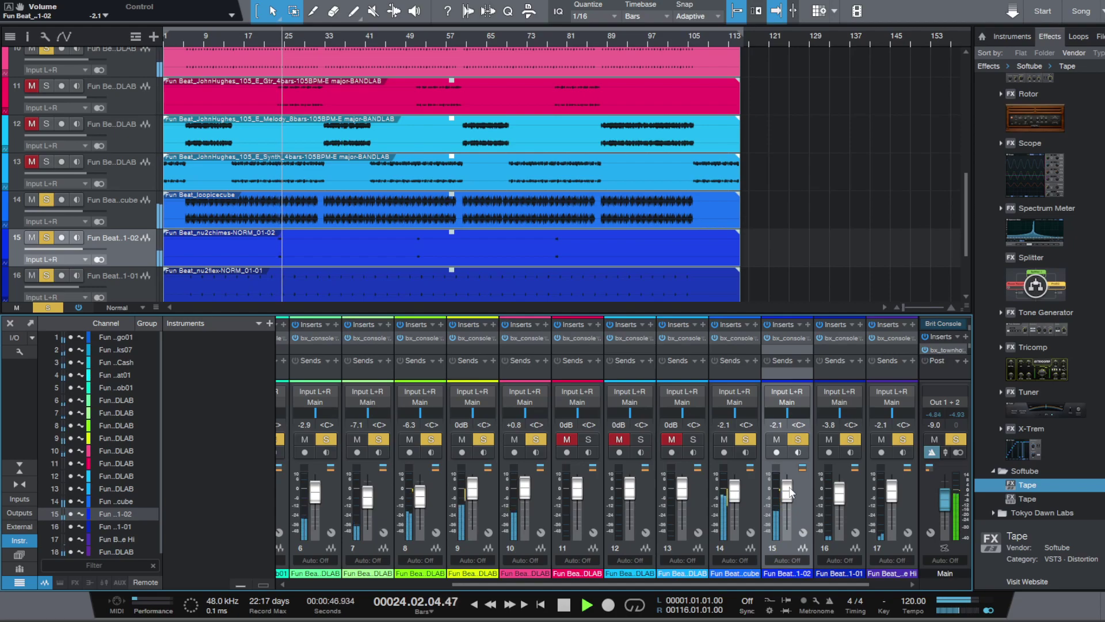
# Step: Select the Melody track, number 12, play from bar 5, unmute and solo the track, and set its volume to -1.8 dB
pyautogui.click(9, 2)
pyautogui.click(32, 141)
pyautogui.scroll(3, 91, 201)
pyautogui.scroll(3, 92, 199)
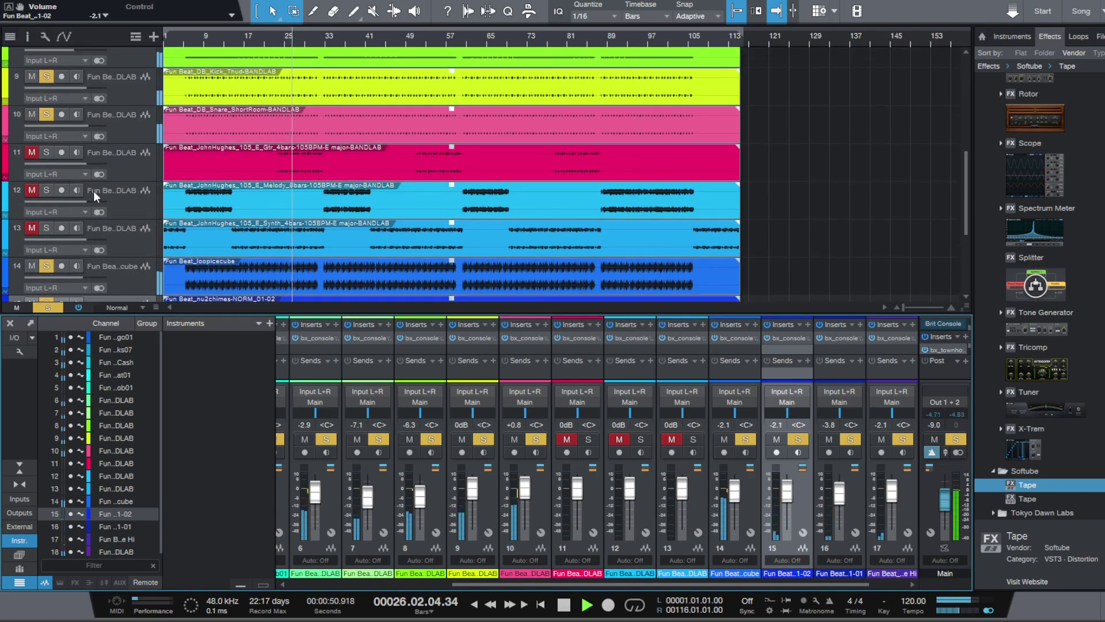
pyautogui.scroll(9, 98, 190)
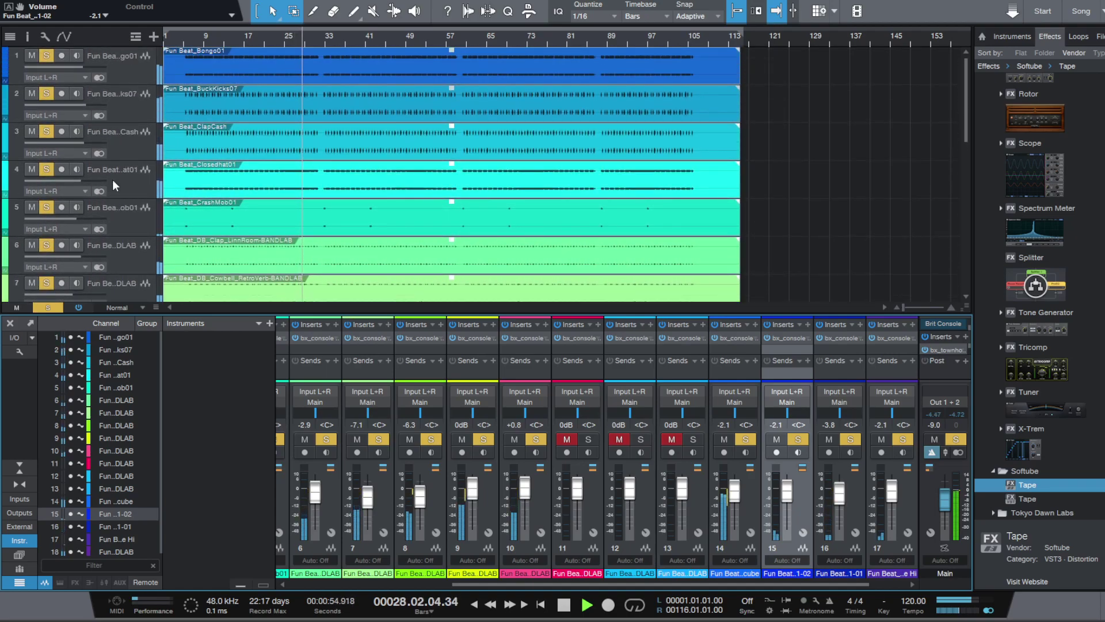
pyautogui.scroll(-8, 112, 179)
pyautogui.scroll(-2, 118, 179)
pyautogui.press('space')
pyautogui.click(128, 173)
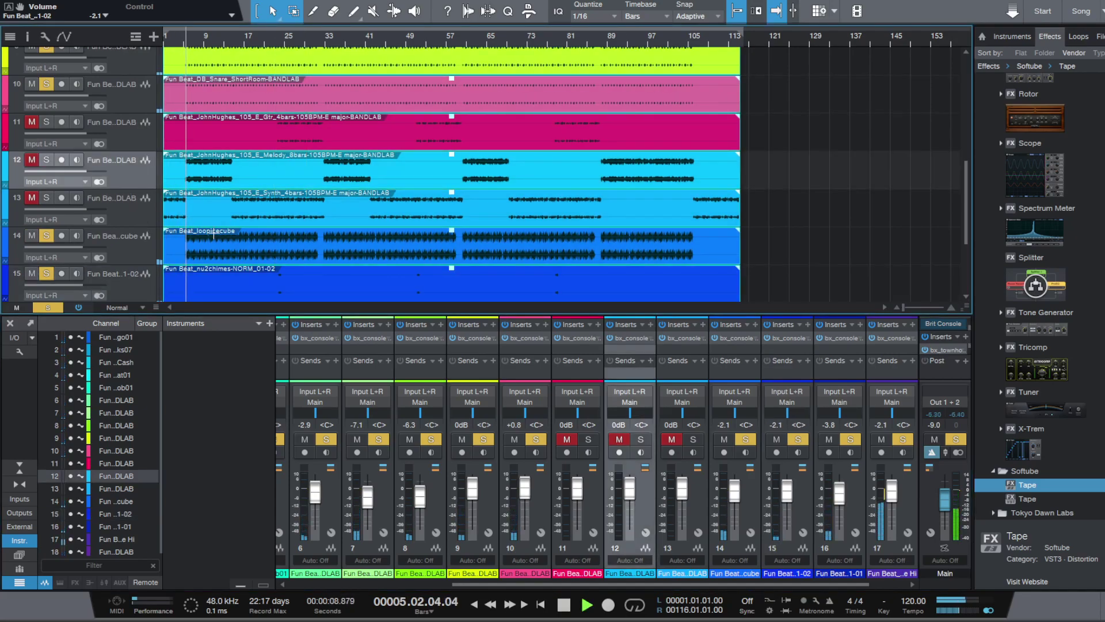
pyautogui.click(620, 440)
pyautogui.moveTo(629, 489); pyautogui.dragTo(629, 495)
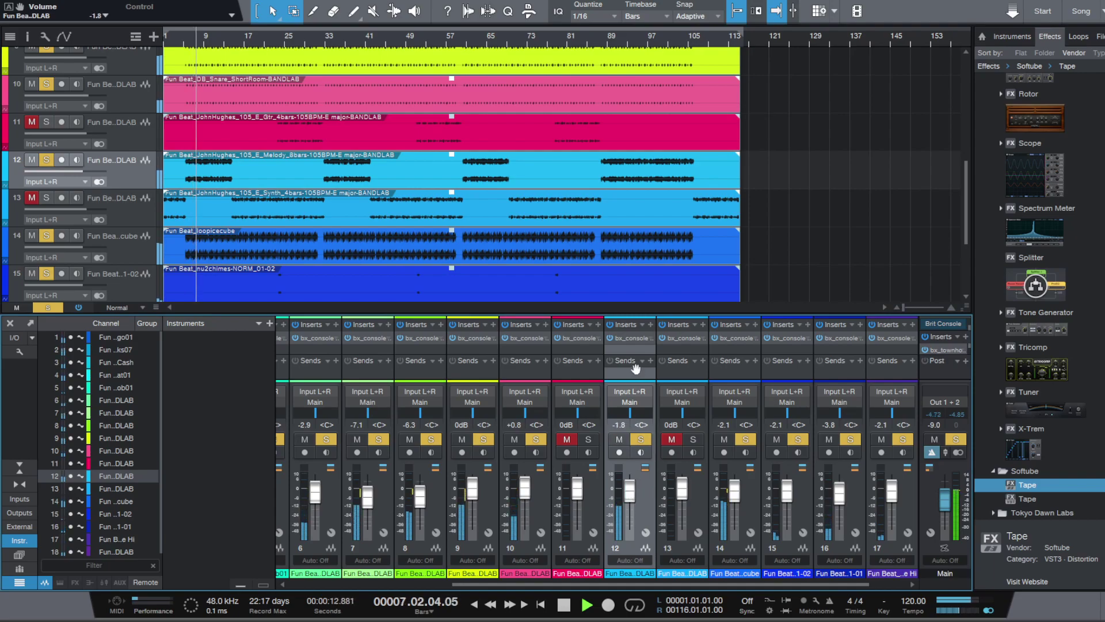
# Step: In the Melody console plug-in, lower the compressor ratio, set the threshold to -5.0 dB and switch the equaliser to PRE DYN
pyautogui.click(628, 338)
pyautogui.moveTo(413, 257); pyautogui.dragTo(476, 282)
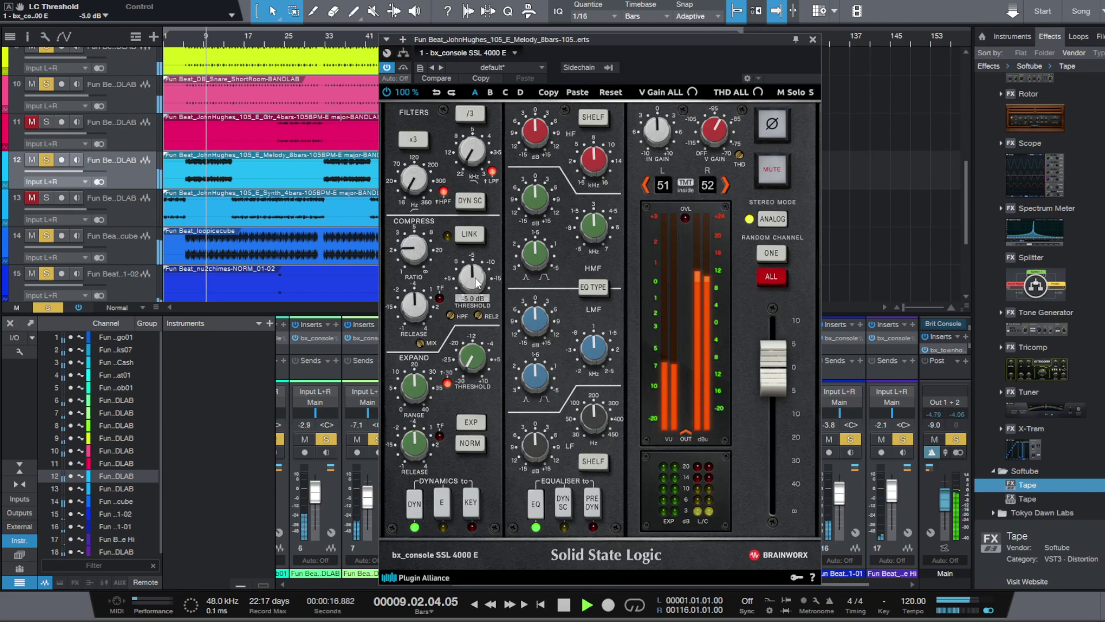
pyautogui.click(592, 505)
# Step: Lower the Melody low-band frequency, boost the low and both mid bands slightly, and raise the high gain to +5.0 dB
pyautogui.moveTo(592, 411); pyautogui.dragTo(591, 427)
pyautogui.moveTo(538, 452); pyautogui.dragTo(539, 445)
pyautogui.moveTo(537, 325); pyautogui.dragTo(537, 320)
pyautogui.moveTo(535, 139); pyautogui.dragTo(536, 132)
pyautogui.moveTo(534, 198); pyautogui.dragTo(535, 193)
pyautogui.moveTo(536, 135); pyautogui.dragTo(538, 128)
pyautogui.scroll(2, 538, 132)
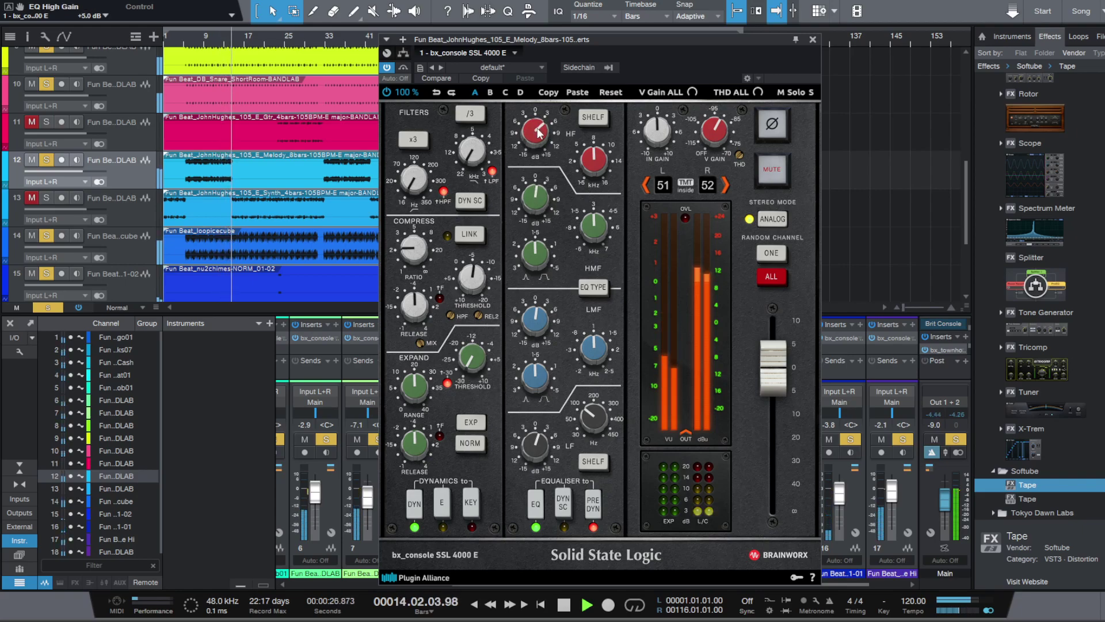
# Step: Replay the Melody section from bar 5, set the high-mid gain to +3.0 dB and try cutting the high gain to -5.0 dB
pyautogui.press('space')
pyautogui.press('space')
pyautogui.scroll(1, 538, 132)
pyautogui.scroll(1, 539, 132)
pyautogui.scroll(1, 537, 199)
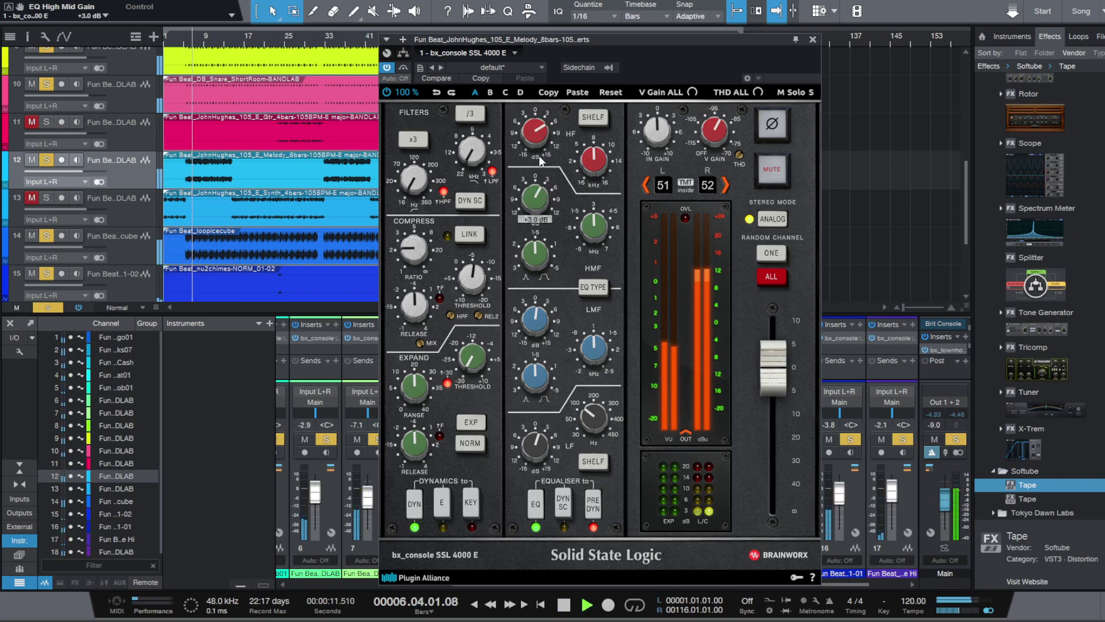
pyautogui.scroll(-5, 535, 136)
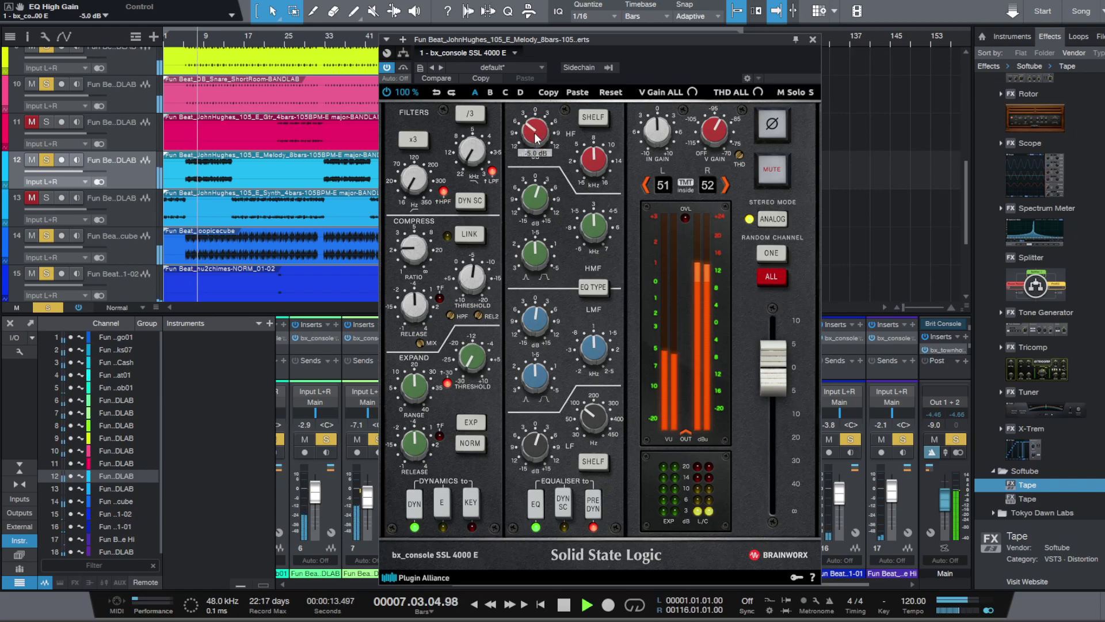
# Step: Set the Melody high-band frequency to 8.4 kHz and raise the high gain to +6.0 dB
pyautogui.moveTo(593, 167)
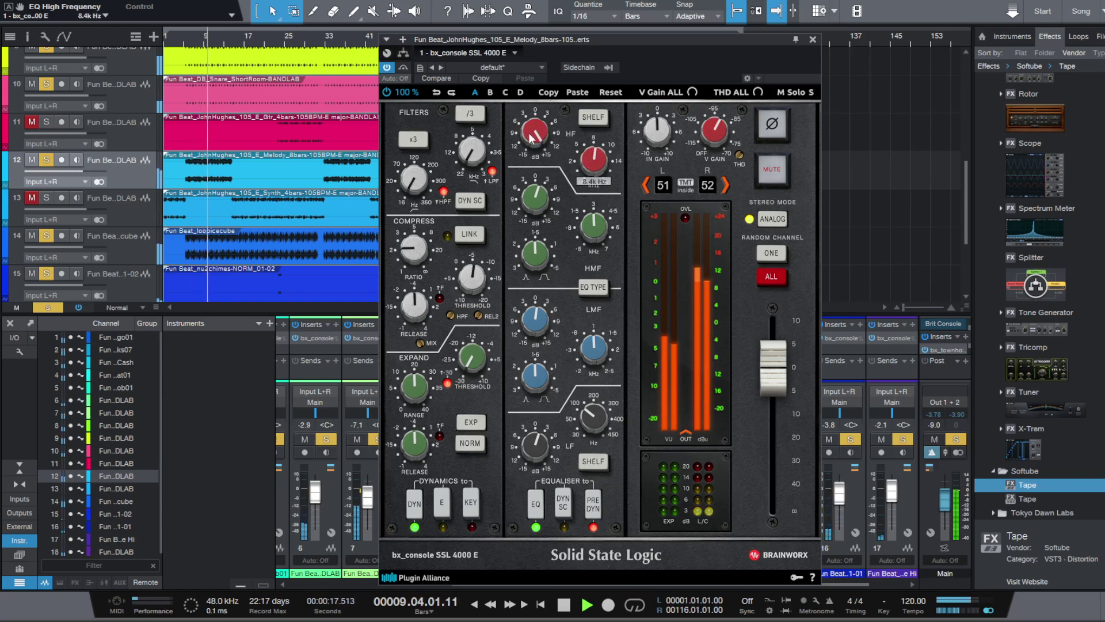
pyautogui.scroll(-2, 531, 136)
pyautogui.scroll(8, 531, 136)
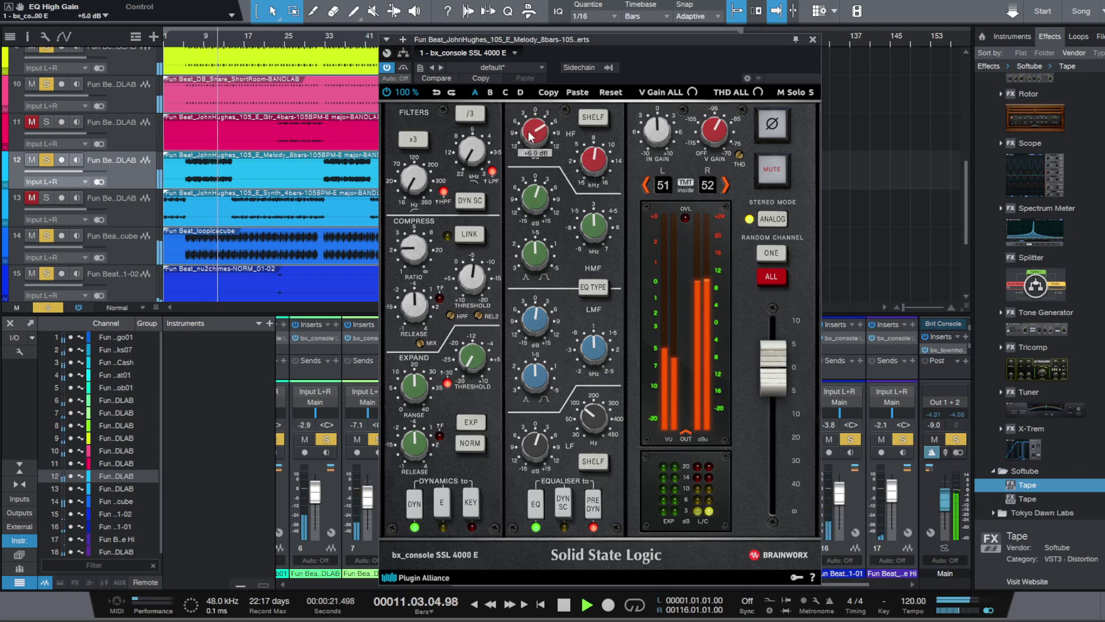
# Step: Boost the Melody high-mid gain to +15.0 dB to find and lower its frequency, then reduce the gain to +1.0 dB and replay
pyautogui.scroll(10, 534, 201)
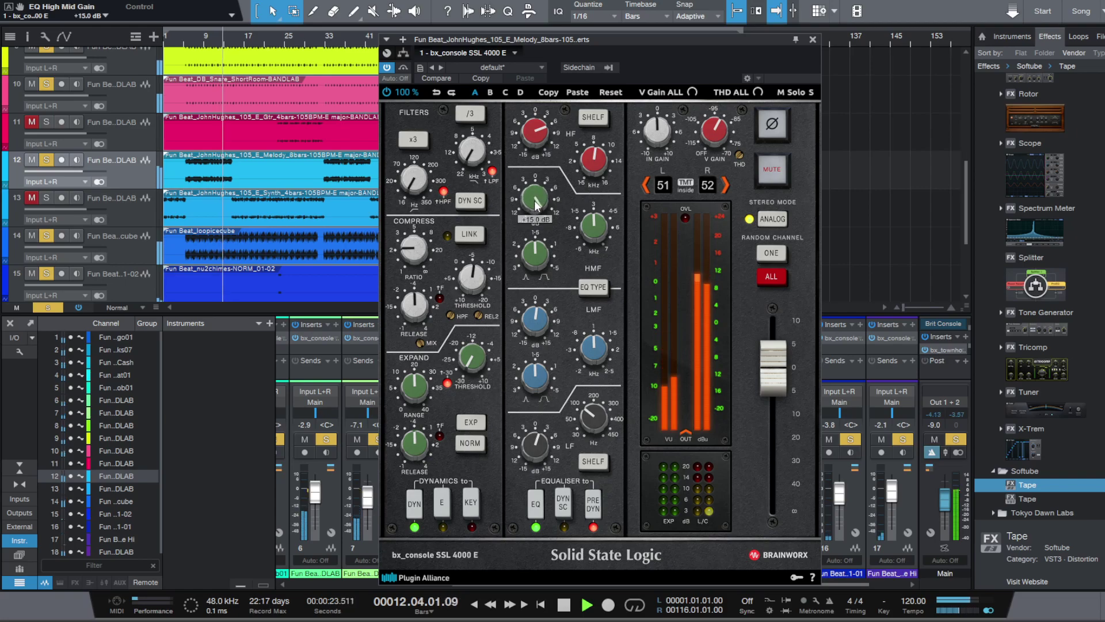
pyautogui.scroll(-16, 538, 202)
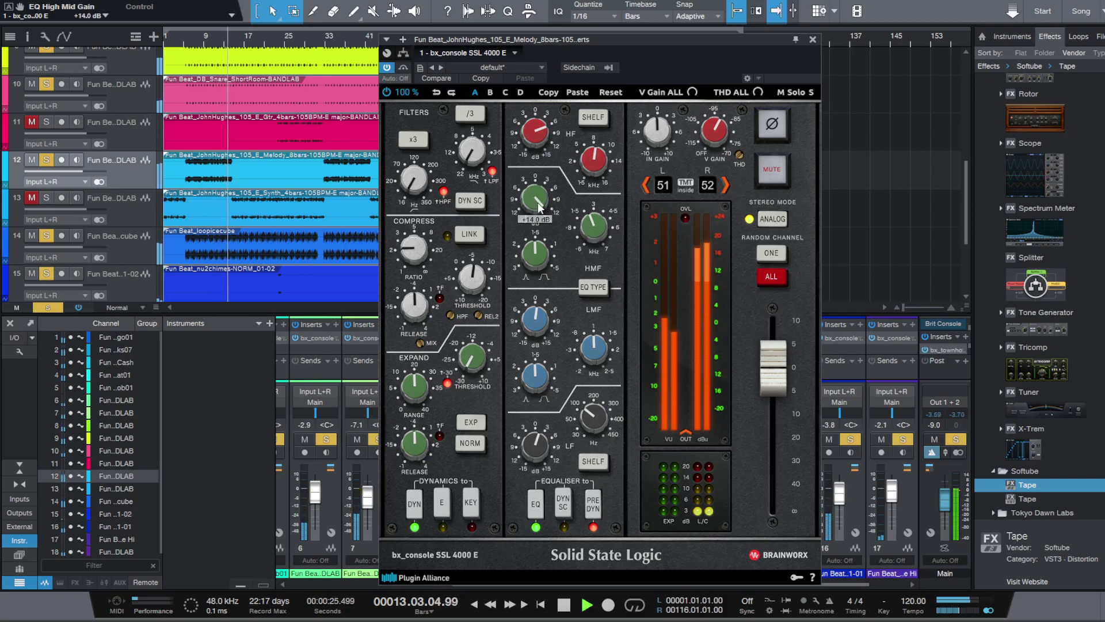
pyautogui.scroll(-8, 537, 200)
pyautogui.press('space')
pyautogui.press('space')
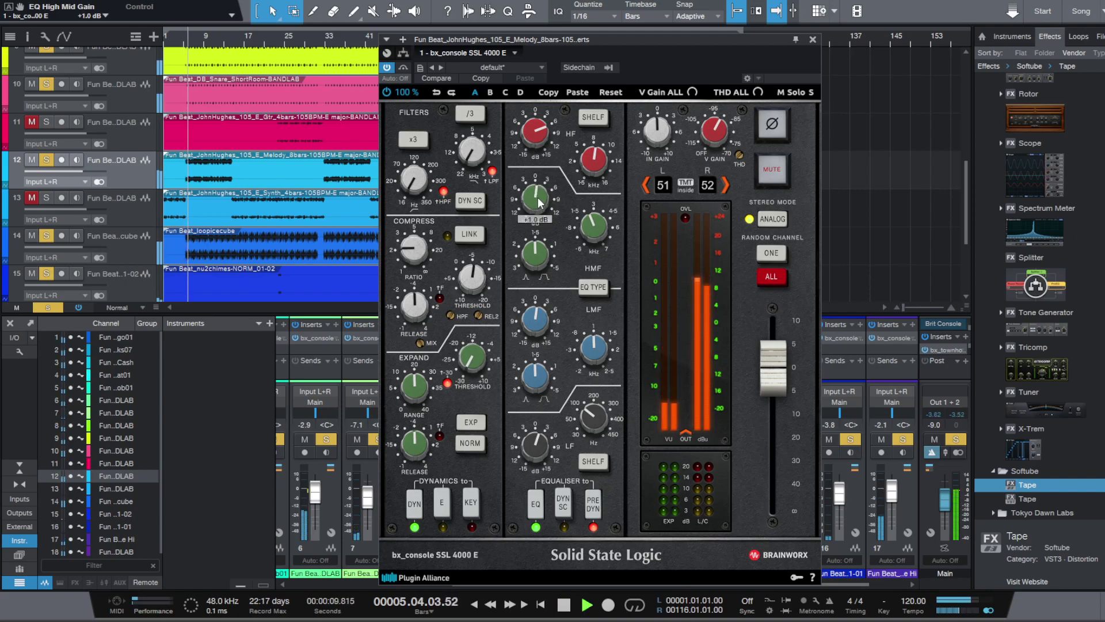
# Step: Boost the Melody low-mid band heavily to tune its frequency around 956 Hz, then settle the low-mid gain at +4.0 dB
pyautogui.scroll(18, 535, 324)
pyautogui.scroll(12, 535, 324)
pyautogui.scroll(-5, 589, 342)
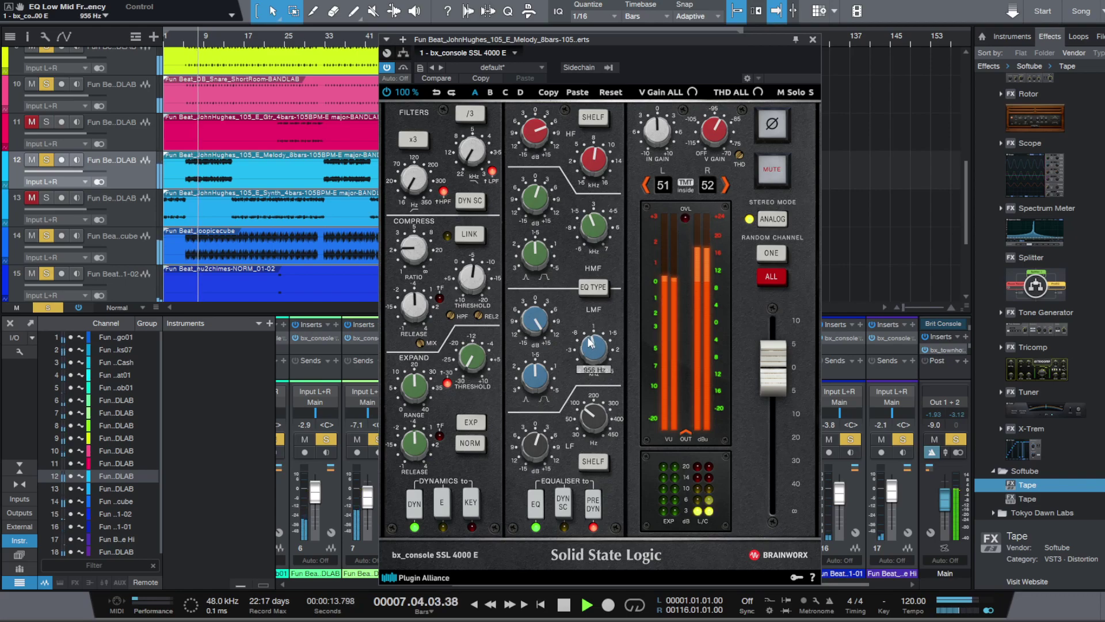
pyautogui.scroll(6, 535, 320)
pyautogui.scroll(-12, 535, 320)
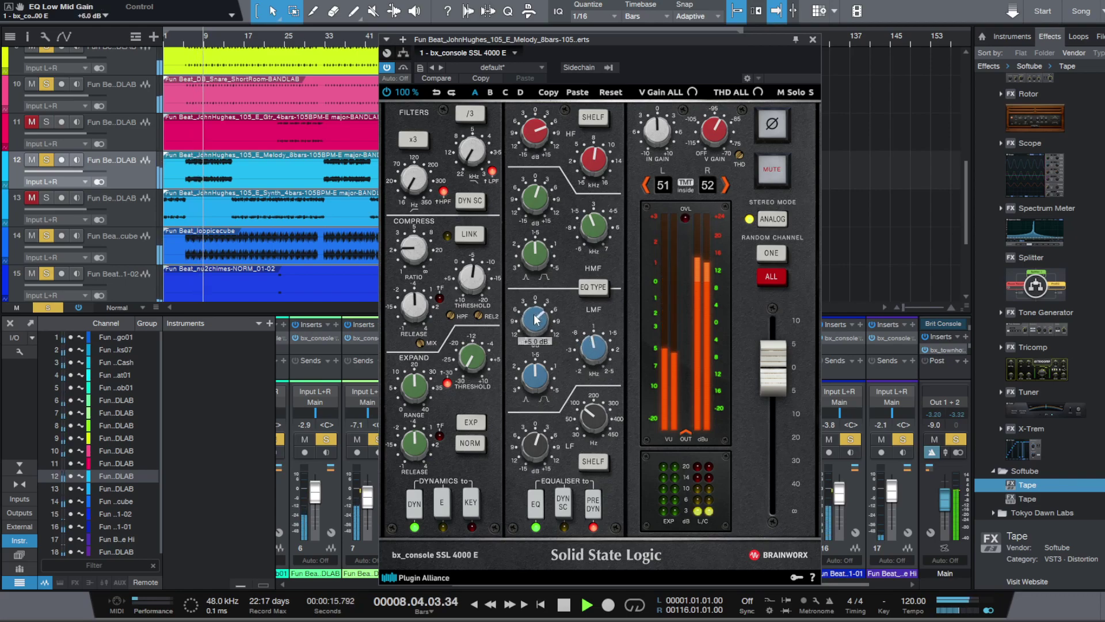
pyautogui.scroll(-4, 536, 320)
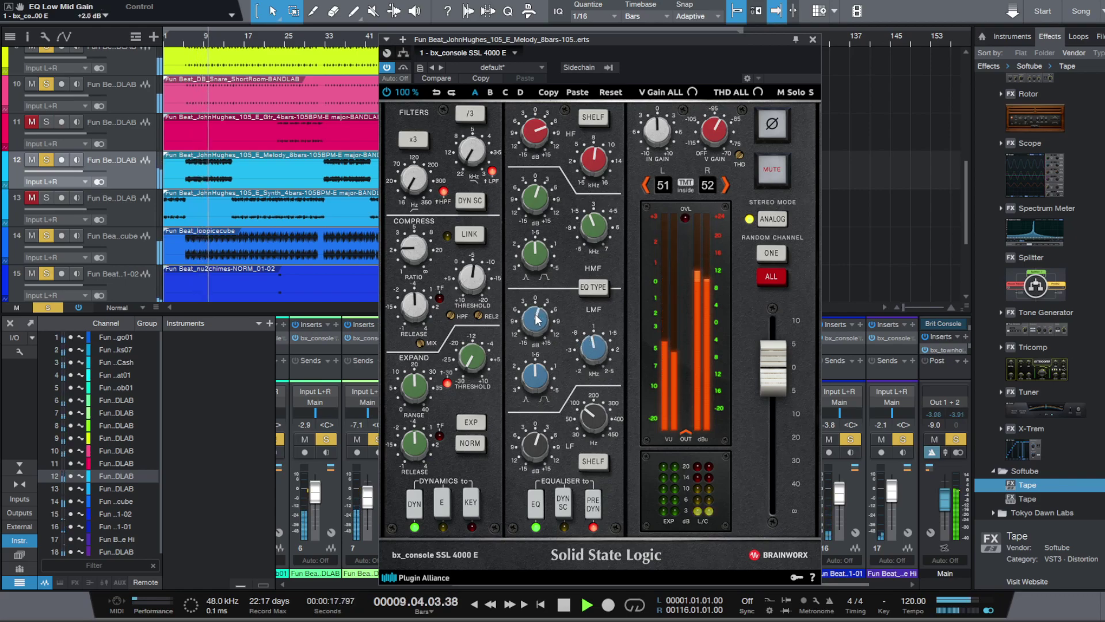
pyautogui.scroll(6, 540, 320)
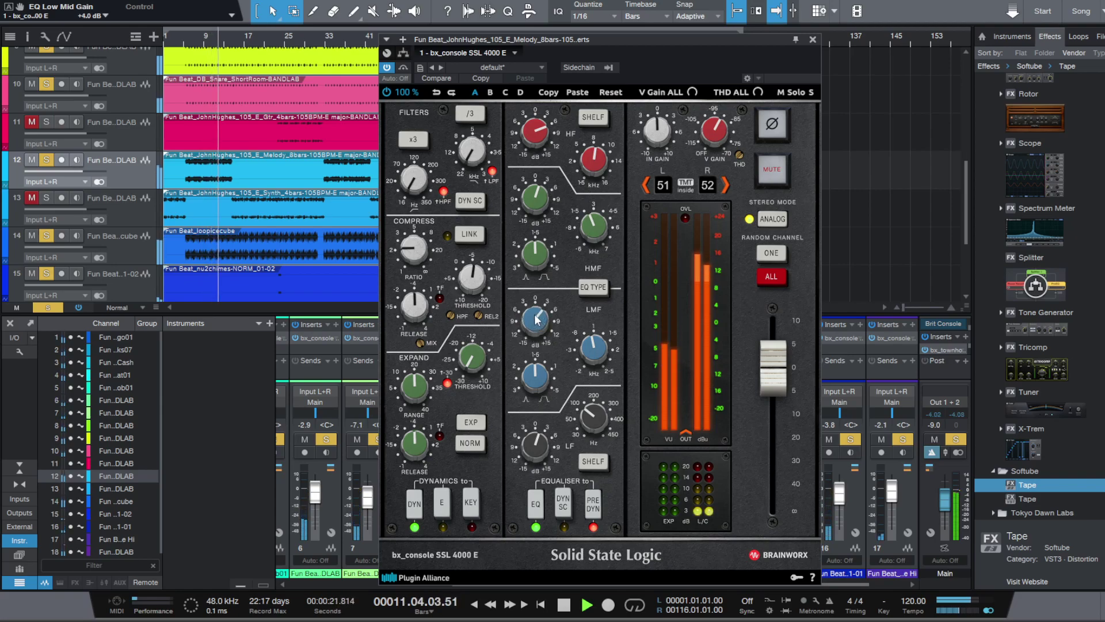
pyautogui.scroll(-2, 536, 320)
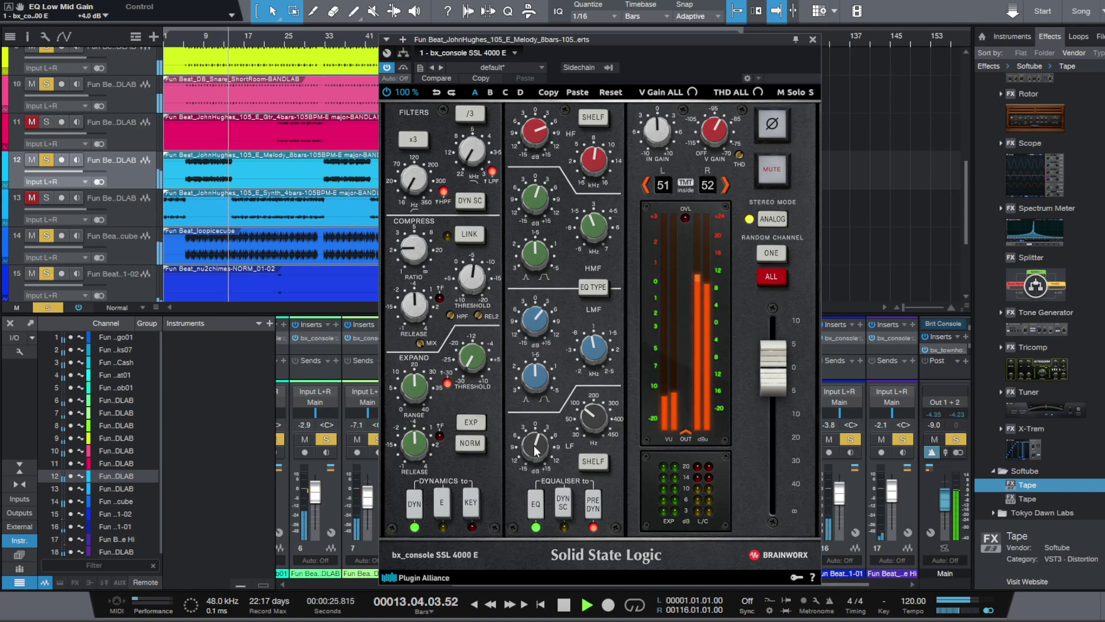
# Step: Replay from bar 5, boost the Melody low band while raising its frequency past 174.1 Hz, and reduce the low gain to +5.0 dB
pyautogui.scroll(12, 536, 448)
pyautogui.press('space')
pyautogui.press('space')
pyautogui.scroll(5, 595, 414)
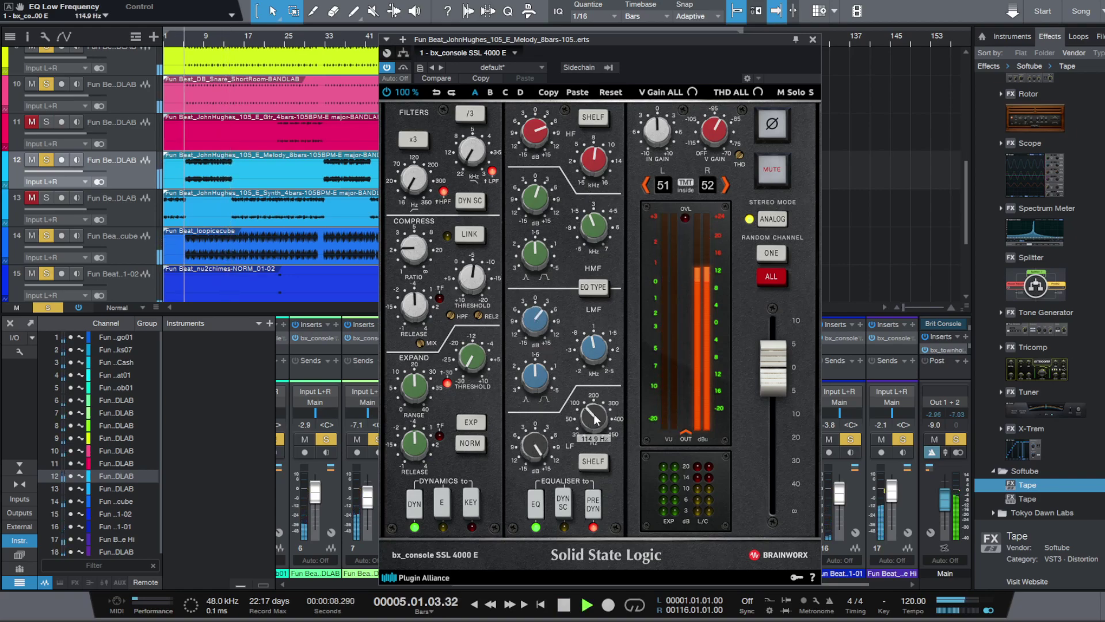
pyautogui.scroll(2, 596, 419)
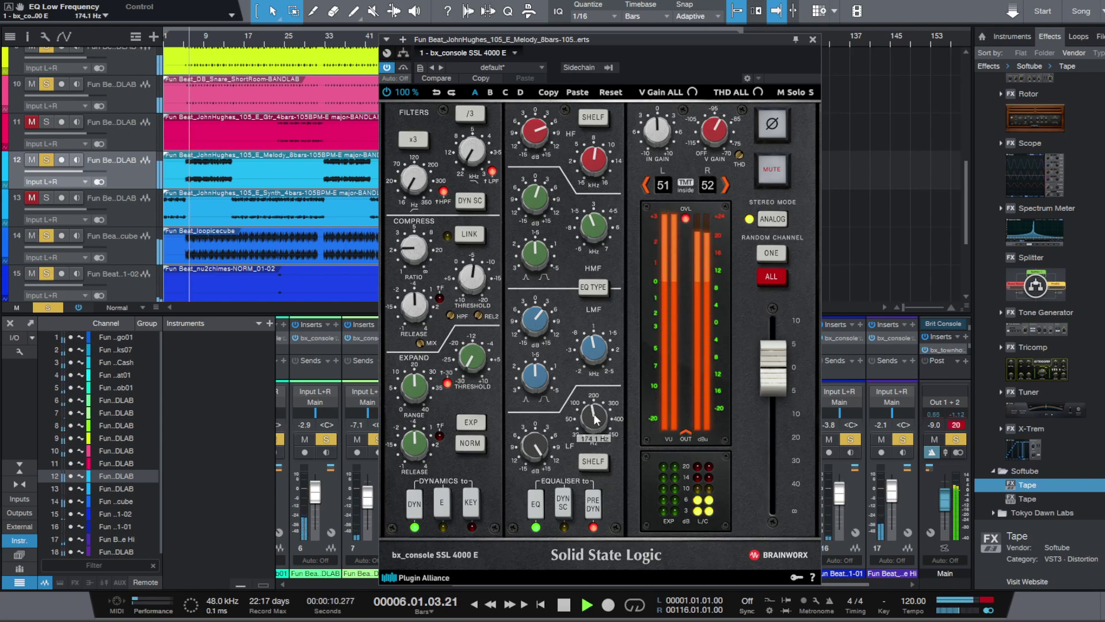
pyautogui.scroll(-12, 536, 448)
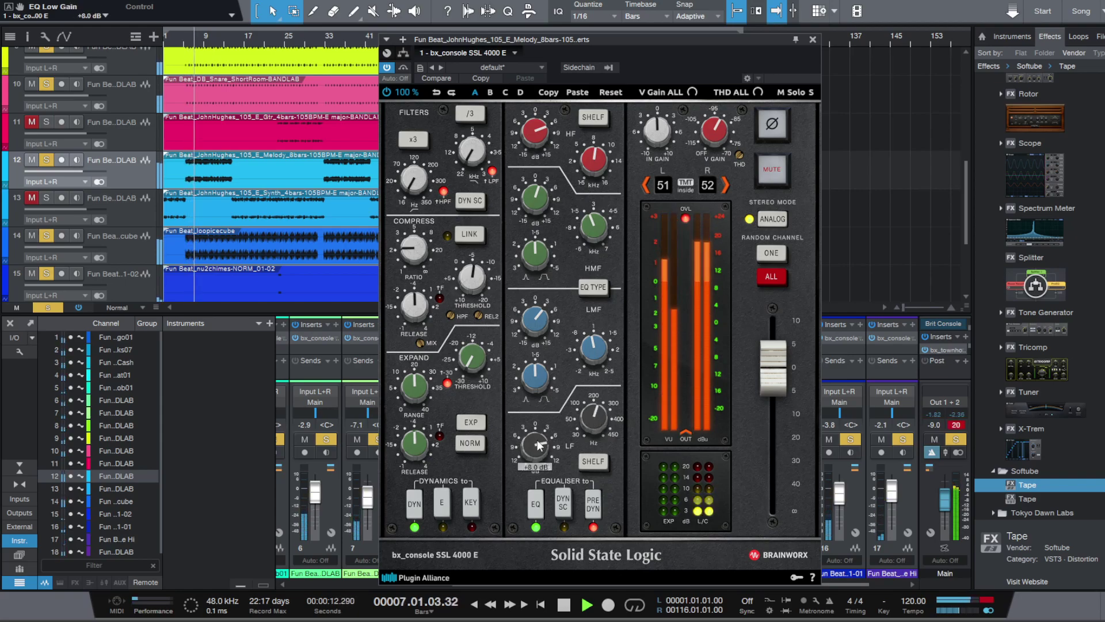
pyautogui.scroll(4, 539, 442)
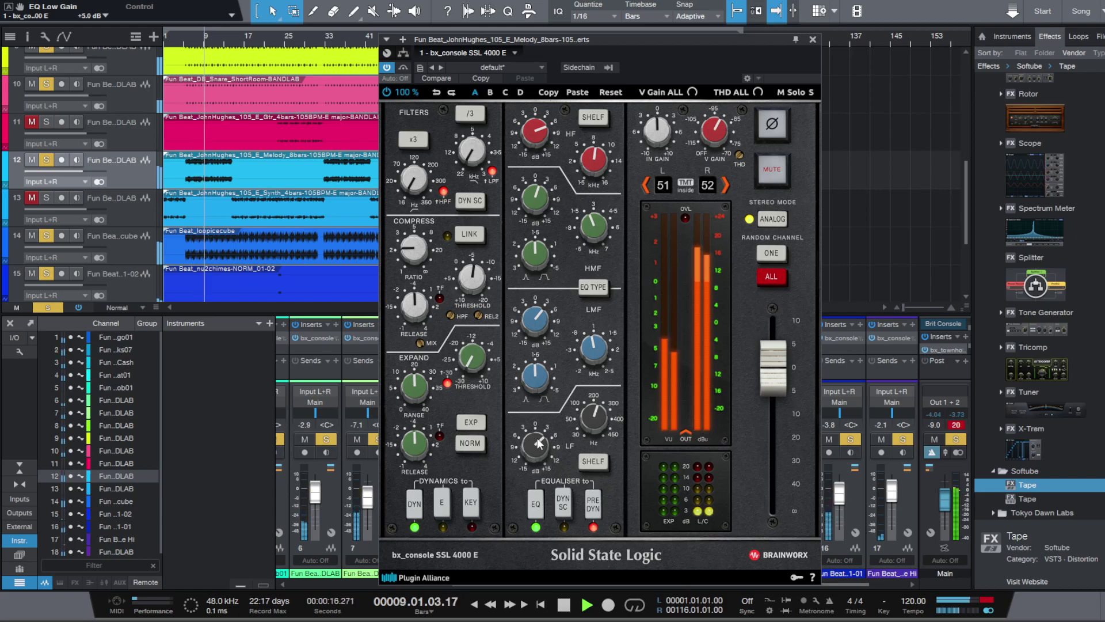
# Step: Raise the Melody high-pass filter to 54.5 Hz and settle the low gain at +2.0 dB while comparing low and low-mid boosts
pyautogui.scroll(4, 419, 183)
pyautogui.scroll(2, 416, 182)
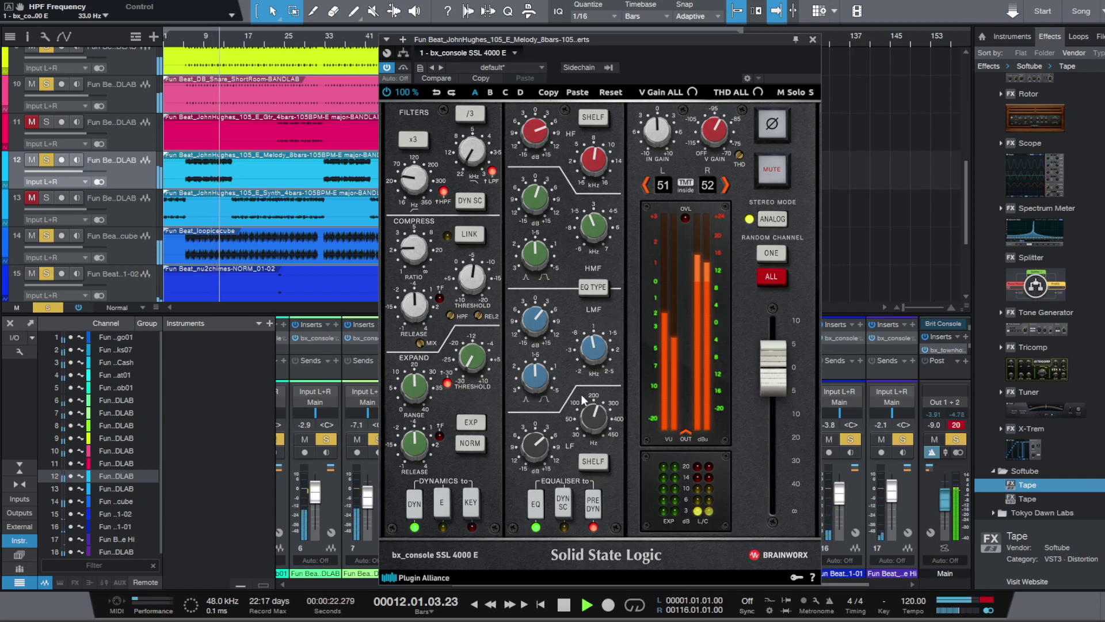
pyautogui.scroll(-2, 540, 444)
pyautogui.scroll(2, 540, 447)
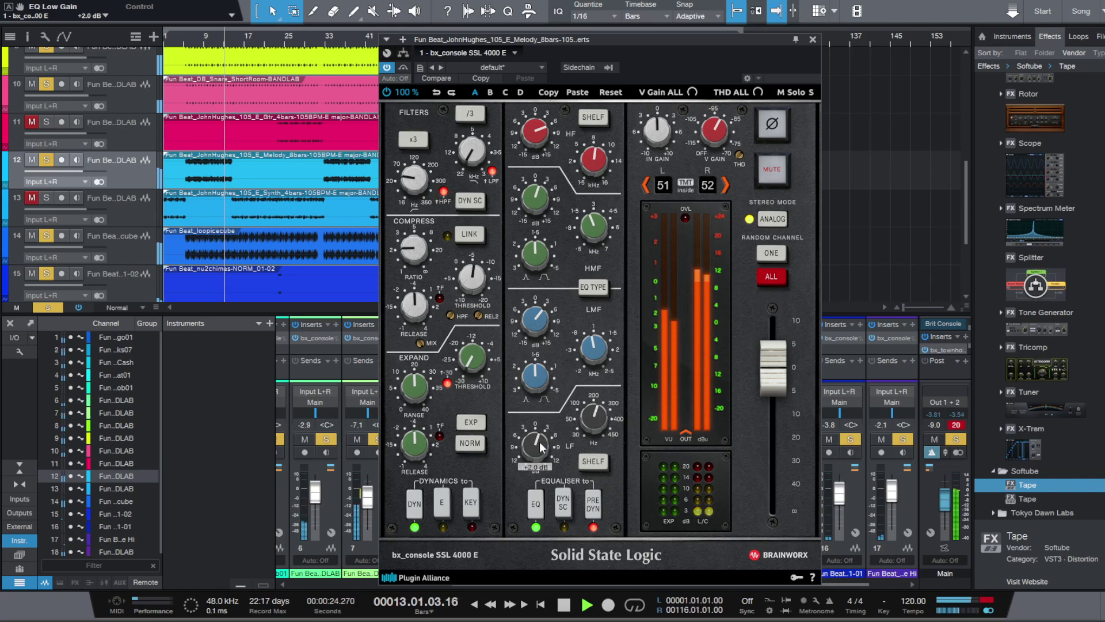
pyautogui.scroll(-1, 533, 322)
pyautogui.scroll(2, 534, 322)
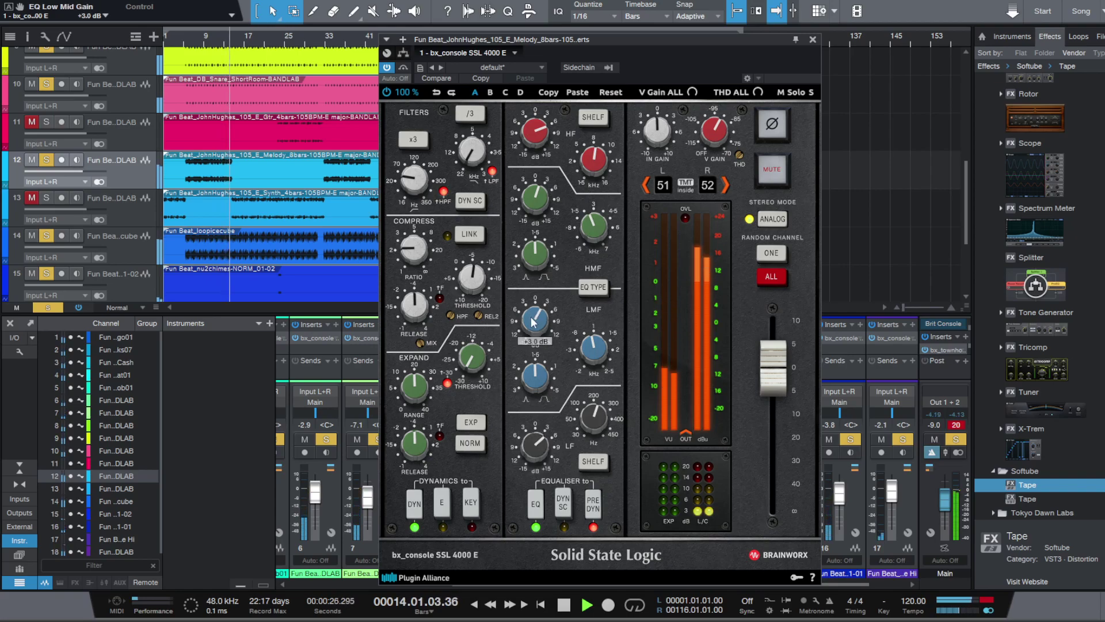
pyautogui.scroll(1, 533, 449)
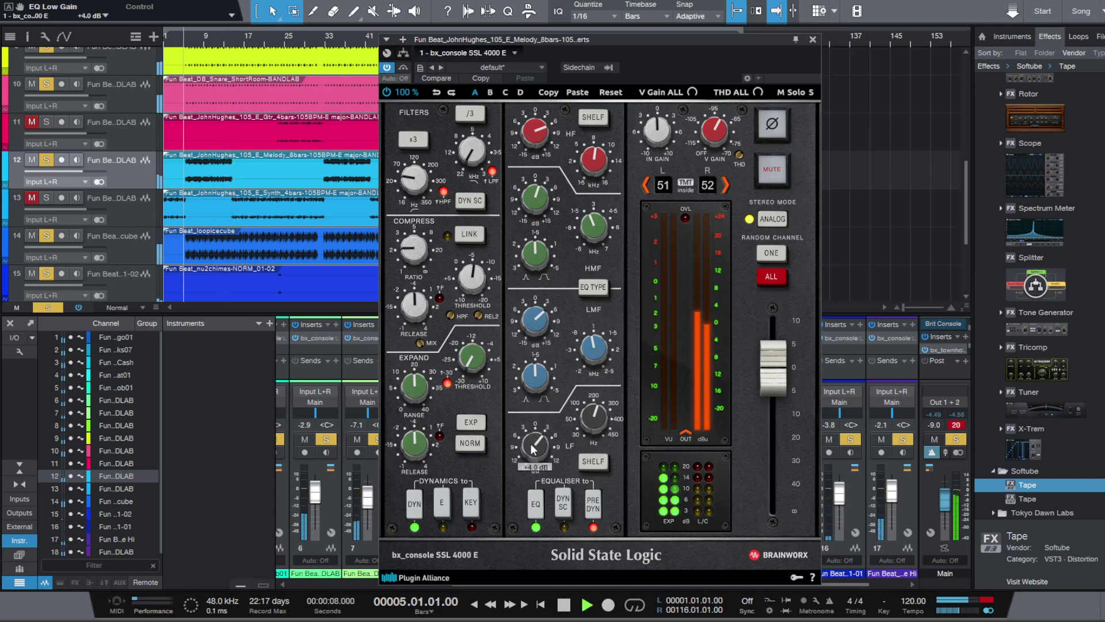
pyautogui.scroll(-2, 532, 446)
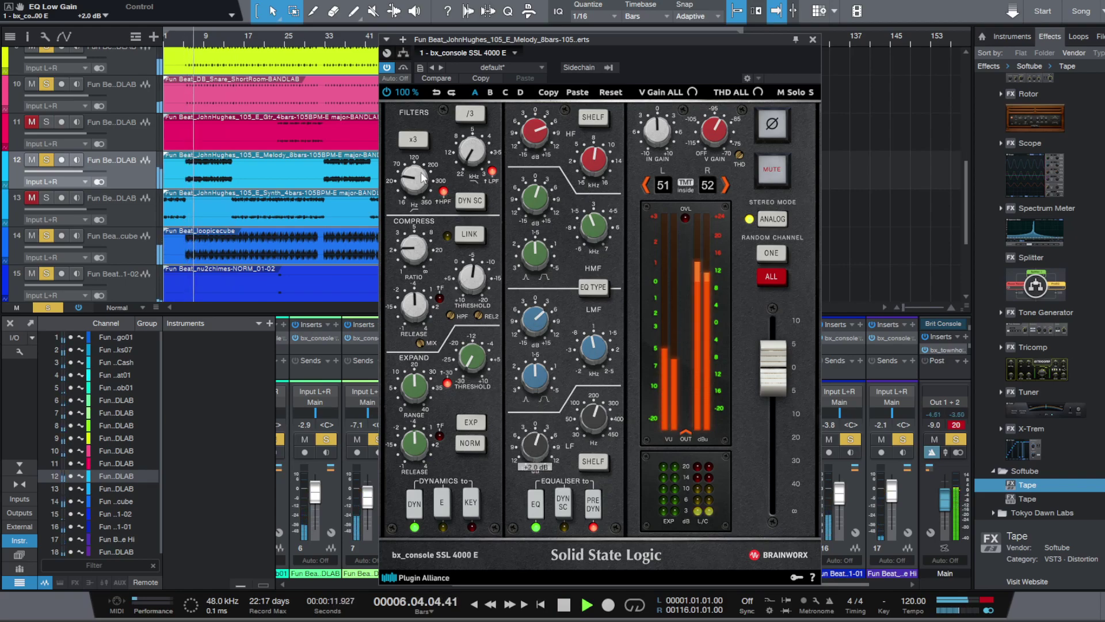
pyautogui.scroll(2, 414, 180)
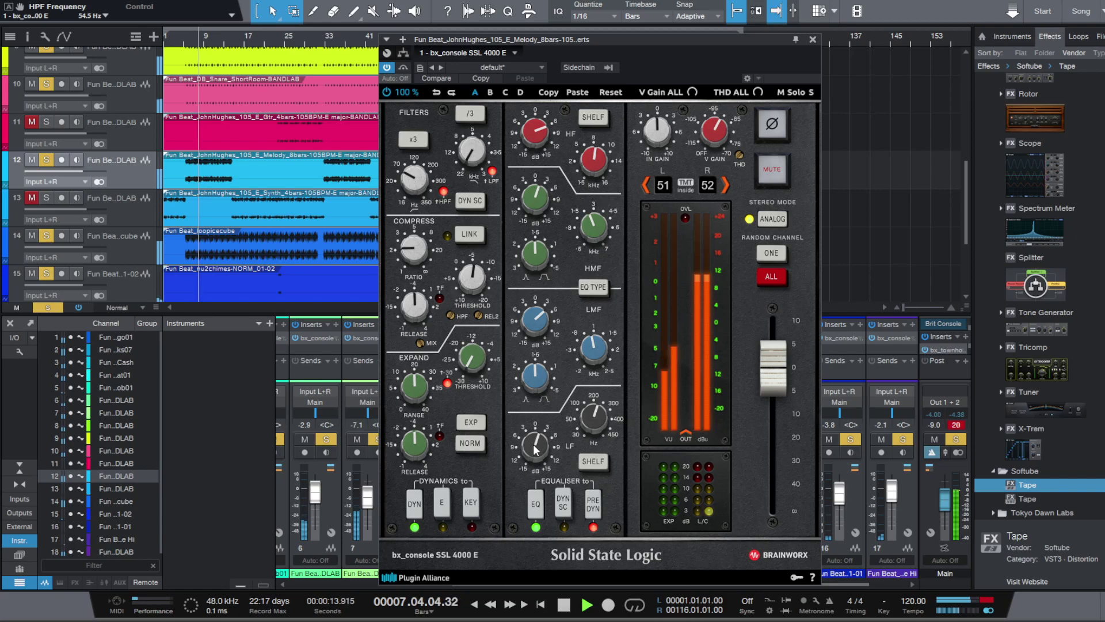
pyautogui.moveTo(535, 444)
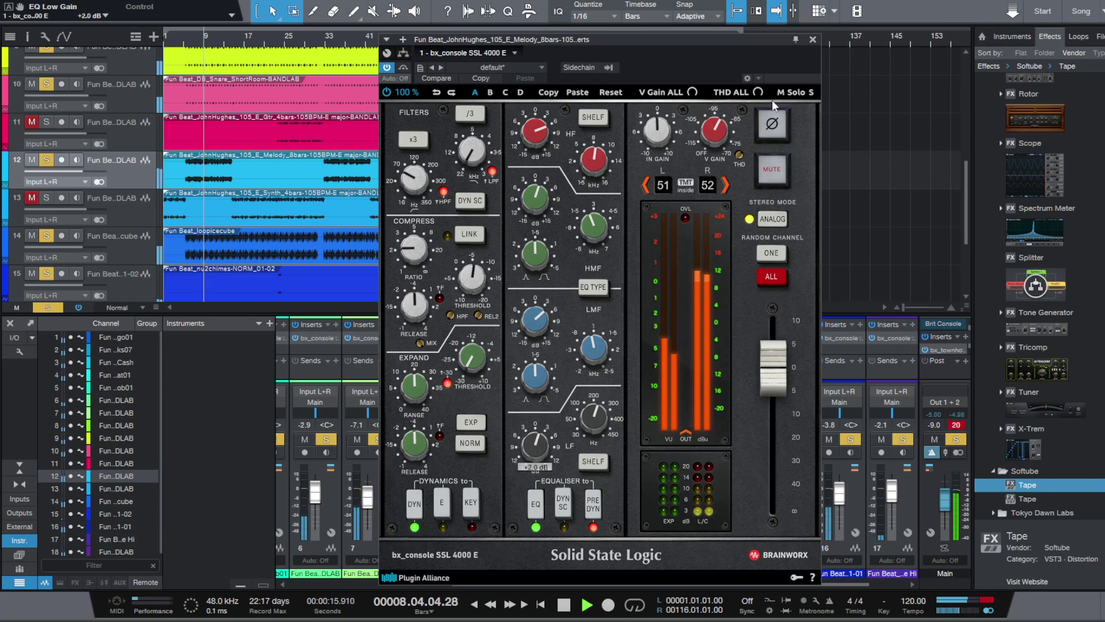
# Step: Close the plug-in and set the Melody channel volume to -1.3 dB
pyautogui.click(813, 39)
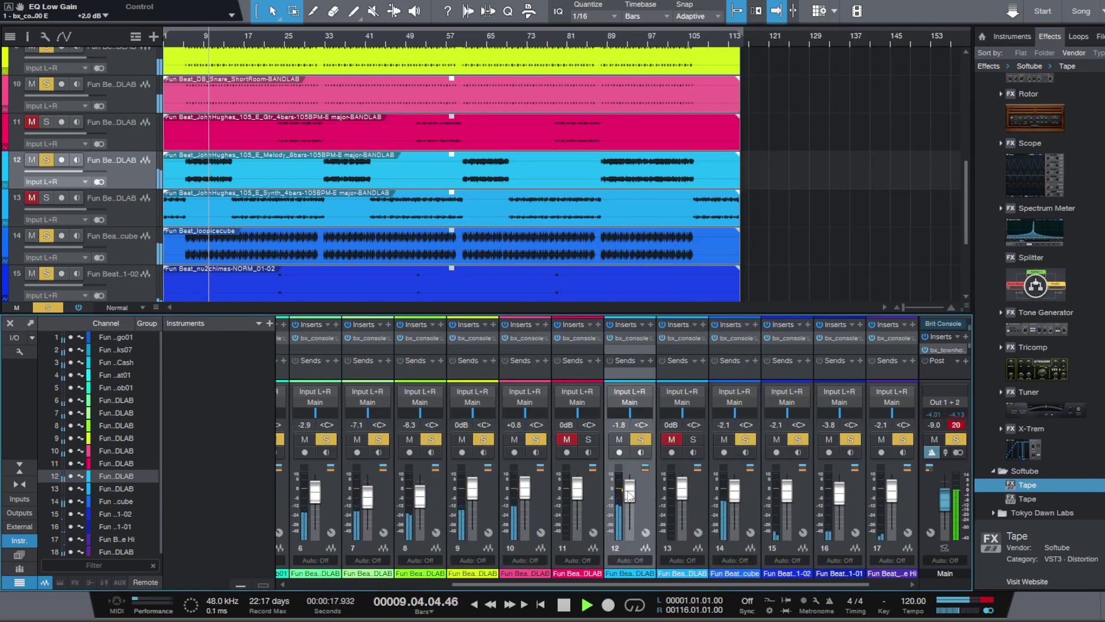
pyautogui.moveTo(631, 494)
pyautogui.mouseDown()
pyautogui.moveTo(630, 508)
pyautogui.moveTo(631, 493)
pyautogui.mouseUp()
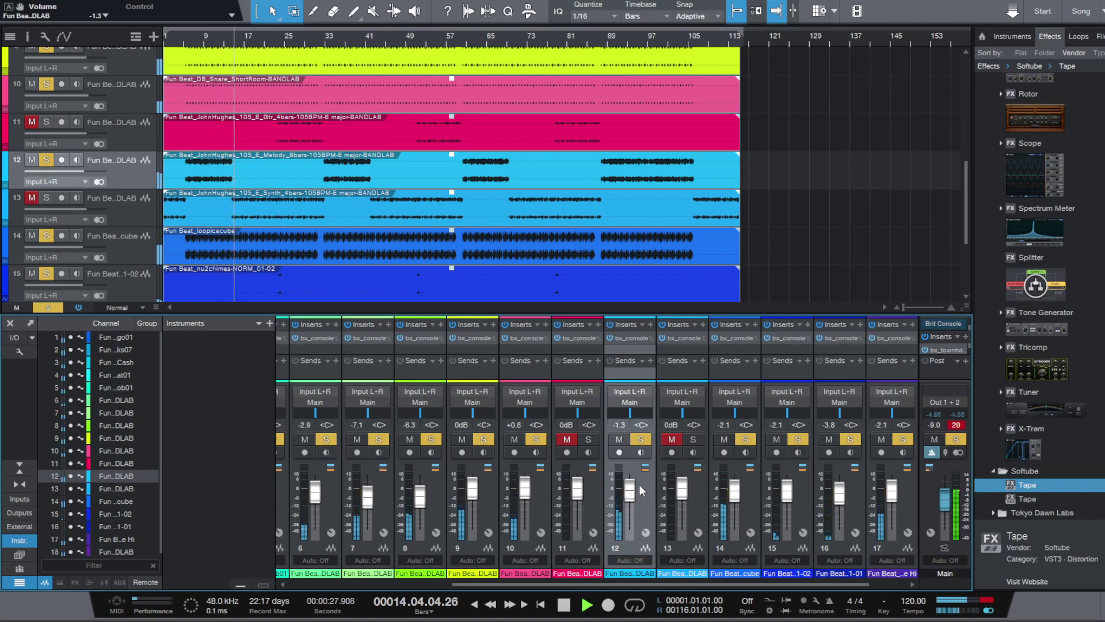
# Step: Lower the Main output volume to -9.6 dB and replay the mix from bar 5, keeping the Melody channel at -1.3 dB
pyautogui.moveTo(947, 495); pyautogui.dragTo(947, 496)
pyautogui.press('space')
pyautogui.press('space')
pyautogui.moveTo(631, 493); pyautogui.dragTo(631, 494)
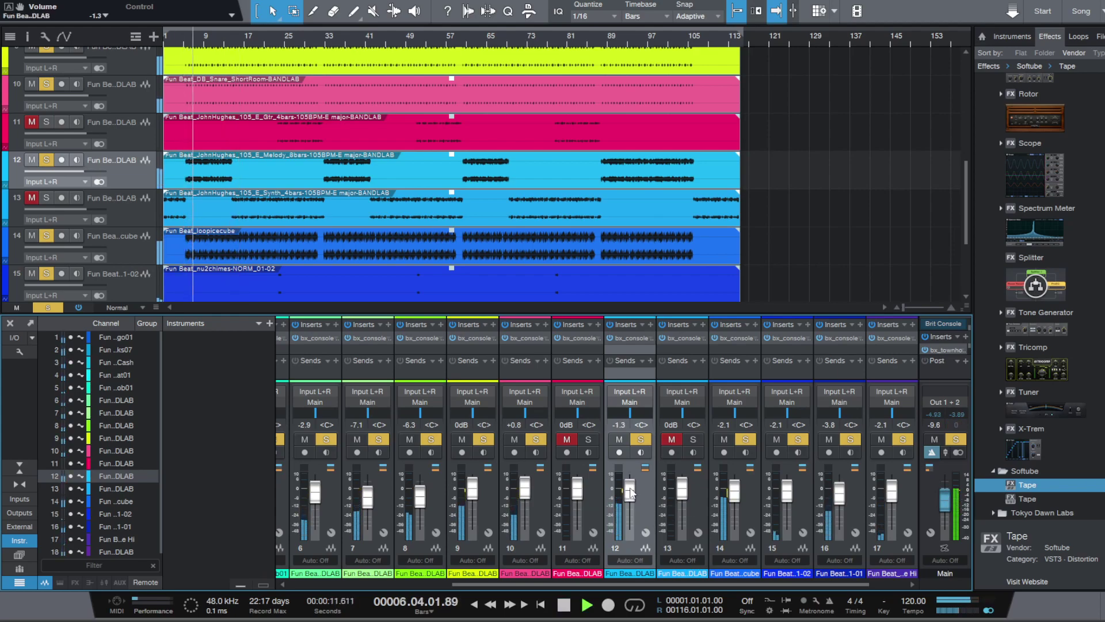
# Step: Open the Softube Tape insert on the Main channel, set its input level to -7.5 dB, check the meters and close the plug-in
pyautogui.click(937, 350)
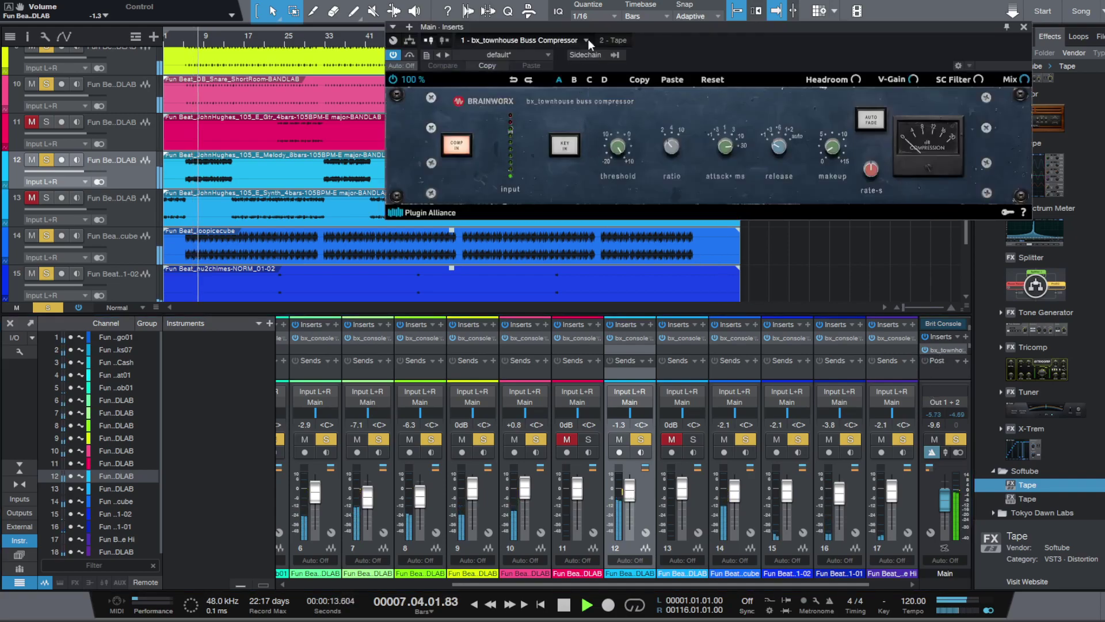
pyautogui.click(614, 39)
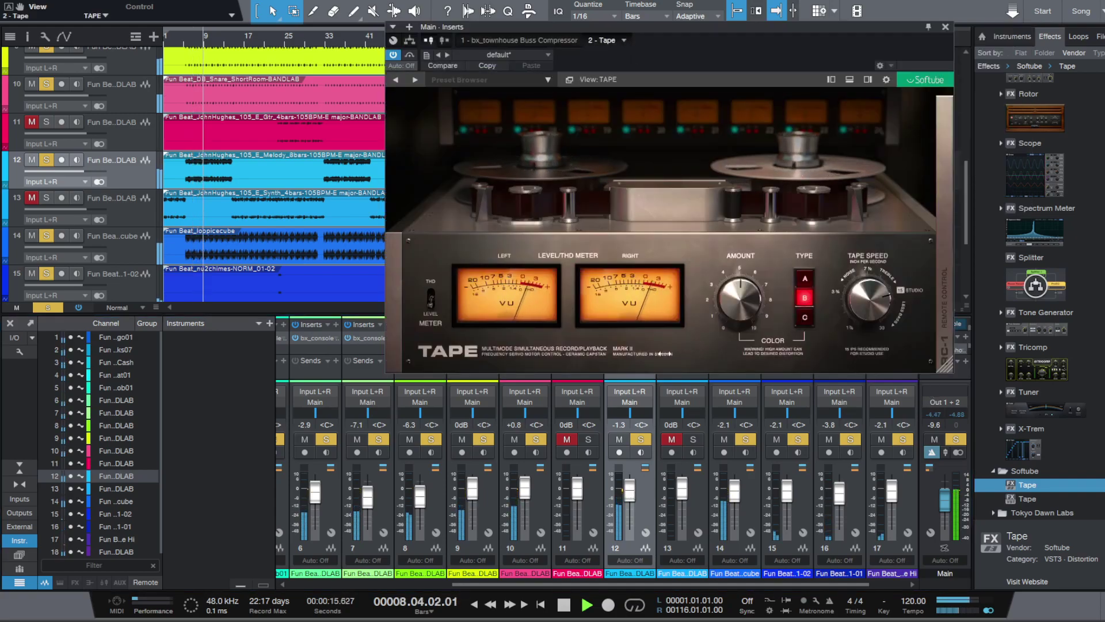
pyautogui.moveTo(860, 234); pyautogui.dragTo(861, 248)
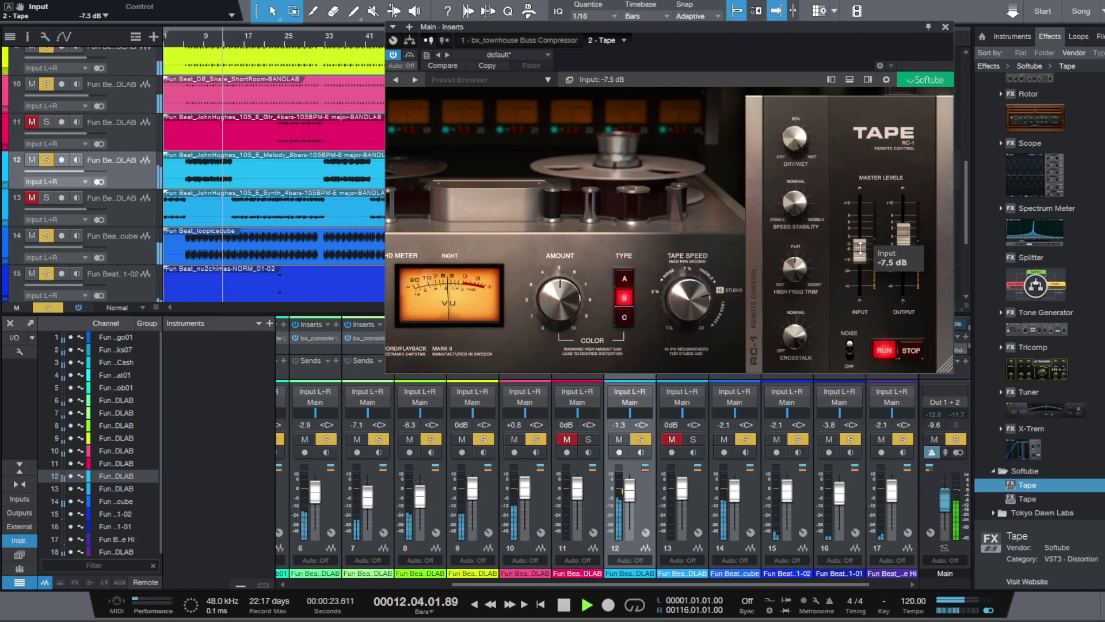
pyautogui.moveTo(611, 270); pyautogui.dragTo(791, 260)
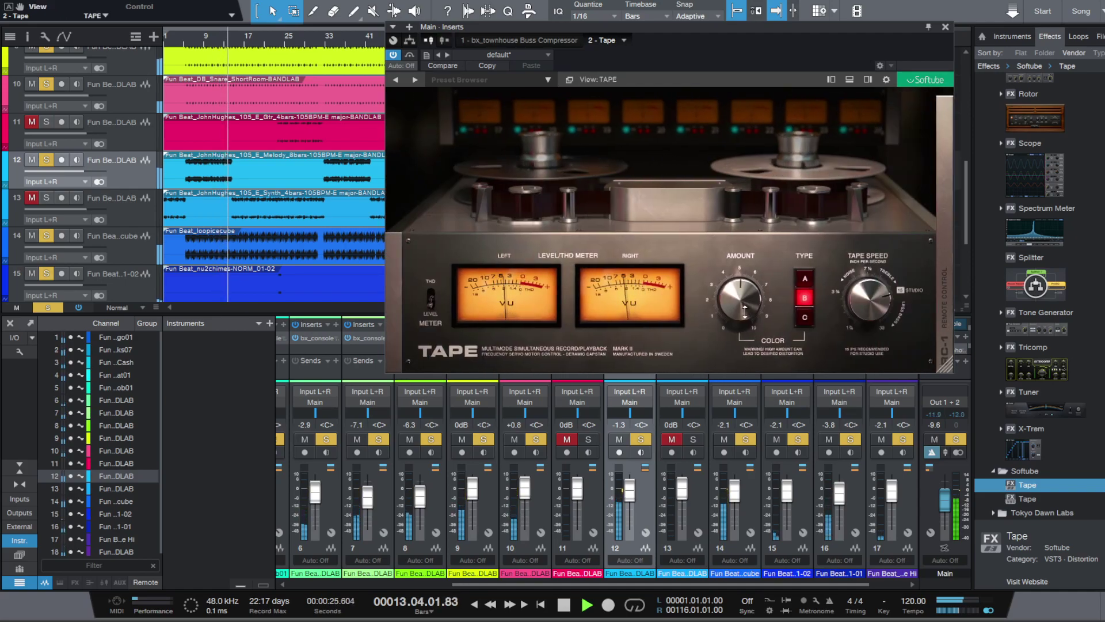
pyautogui.click(945, 26)
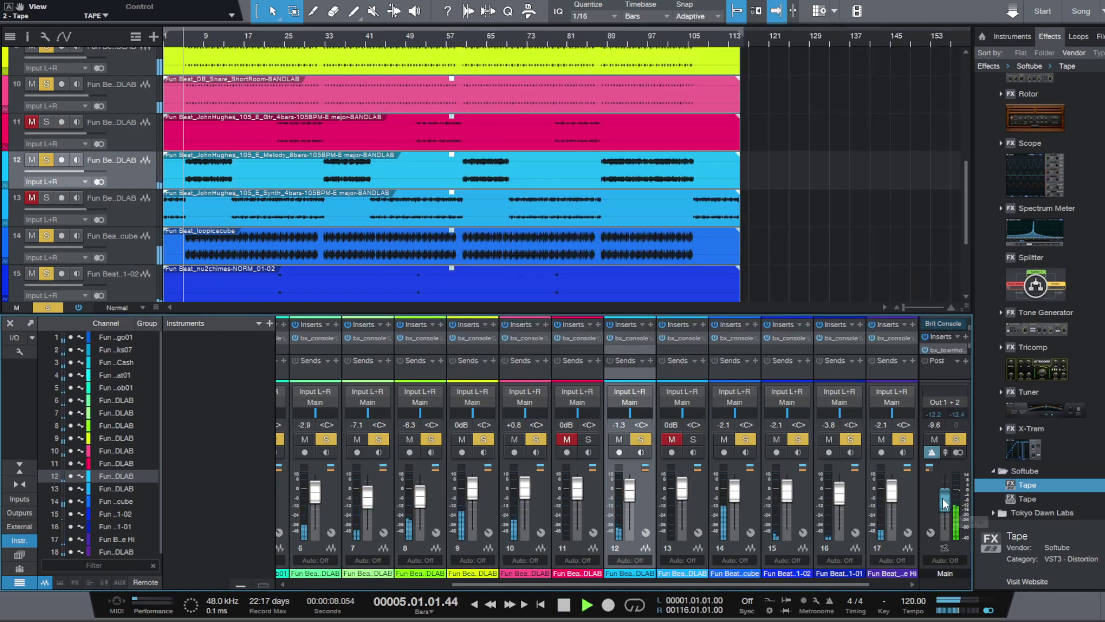
# Step: Raise the Main output volume to -4.6 dB and set the Melody channel volume to -1.7 dB
pyautogui.moveTo(946, 507); pyautogui.dragTo(943, 494)
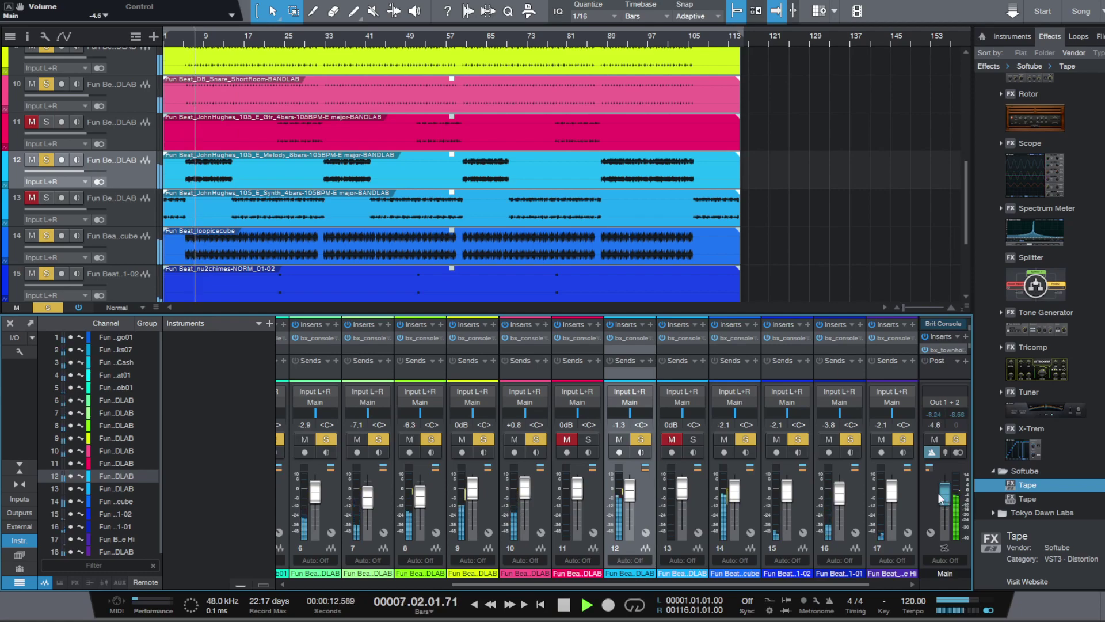
pyautogui.moveTo(630, 493)
pyautogui.mouseDown()
pyautogui.moveTo(631, 506)
pyautogui.moveTo(632, 497)
pyautogui.mouseUp()
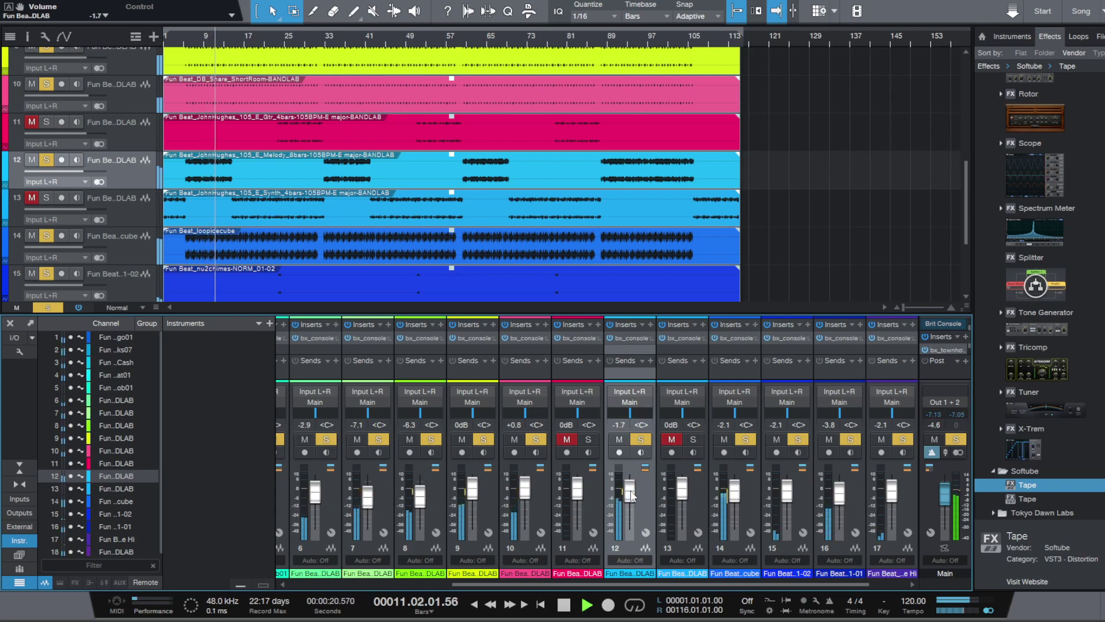
pyautogui.moveTo(631, 497); pyautogui.dragTo(631, 492)
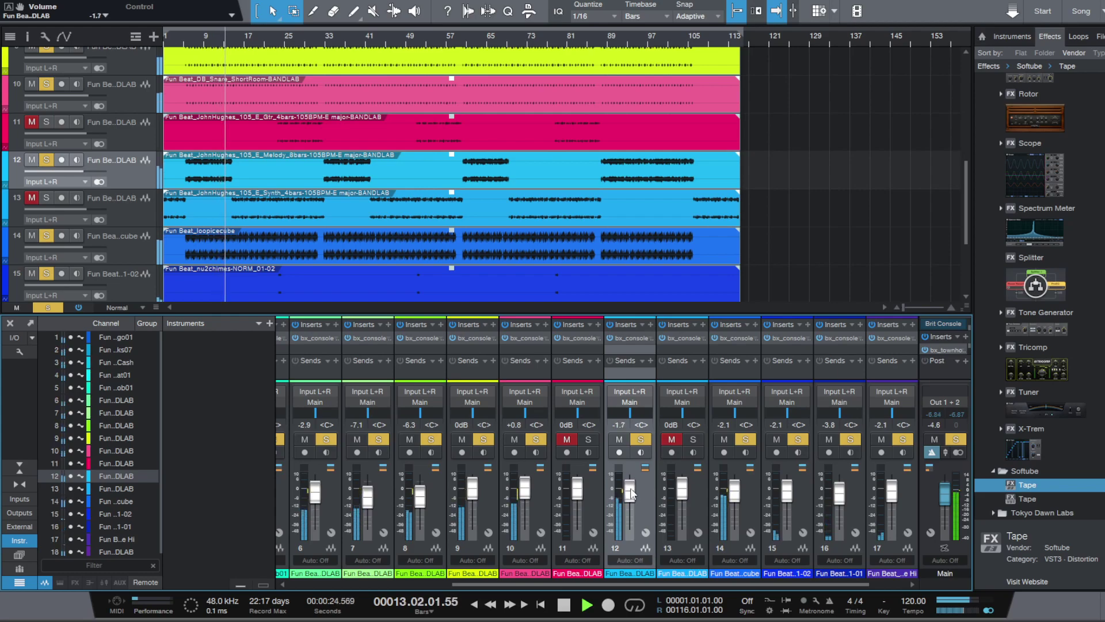
pyautogui.moveTo(632, 493); pyautogui.dragTo(632, 492)
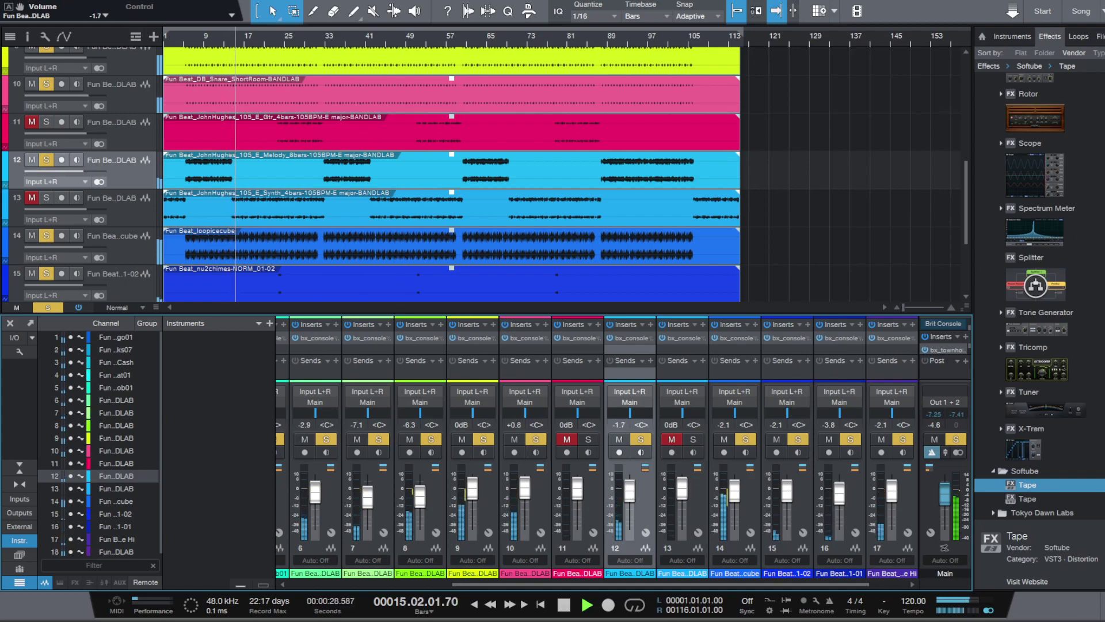
# Step: Select the Synth track (track 13) and unmute it so it plays with the soloed mix
pyautogui.click(12, 0)
pyautogui.click(35, 145)
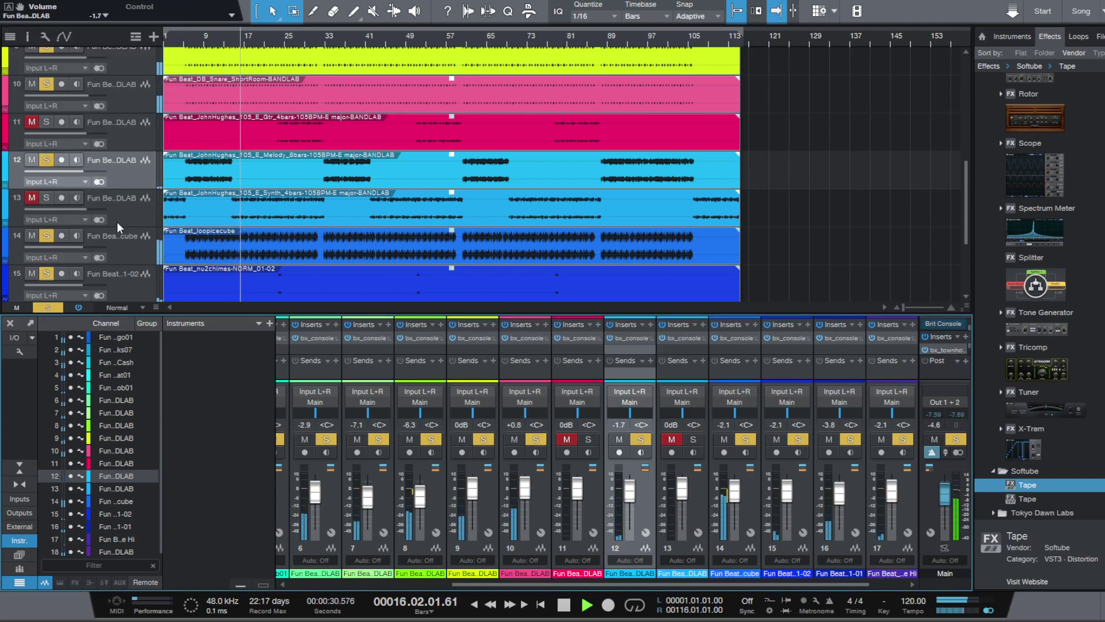
pyautogui.click(131, 212)
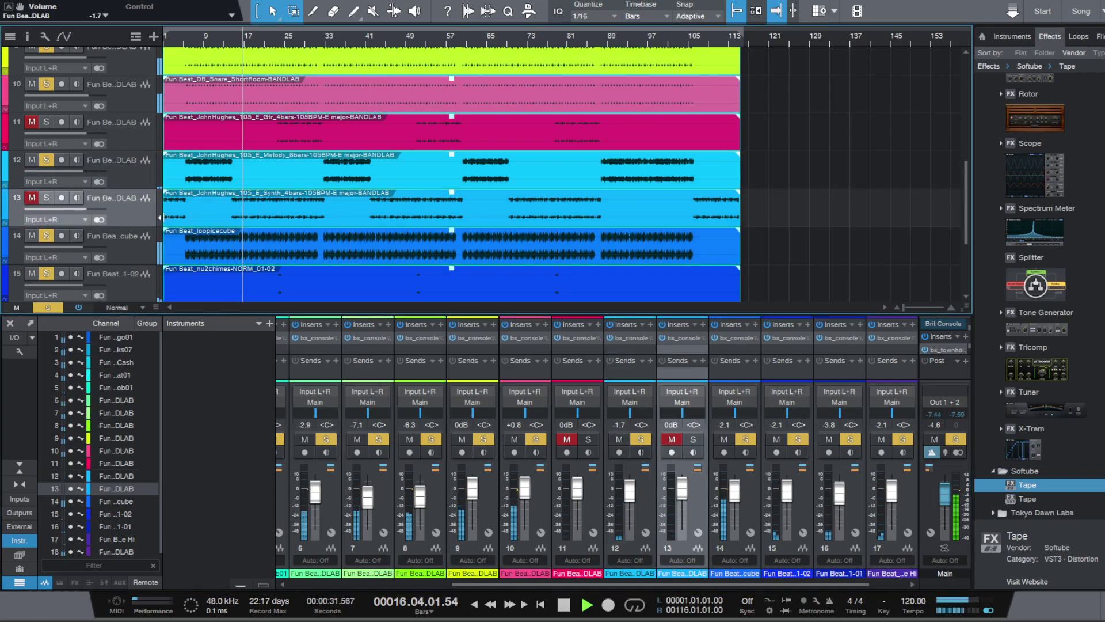
pyautogui.click(673, 439)
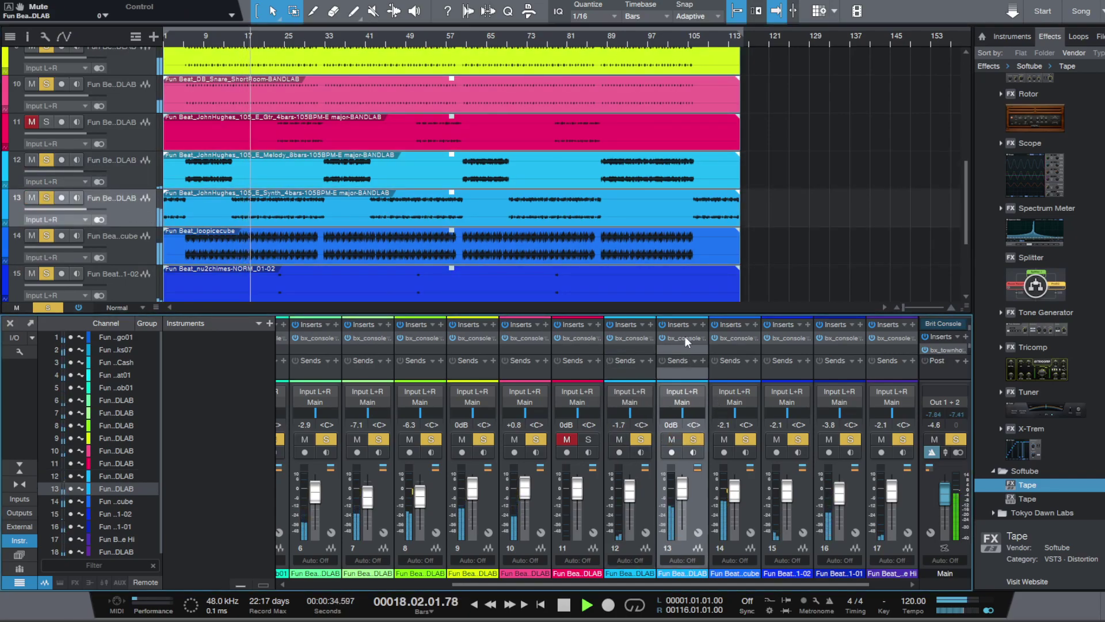
# Step: In the Synth channel strip, set compressor threshold -12.0 dB, place EQ before dynamics, and adjust the EQ with high +2.0 dB and low-mid +1.0 dB
pyautogui.click(685, 338)
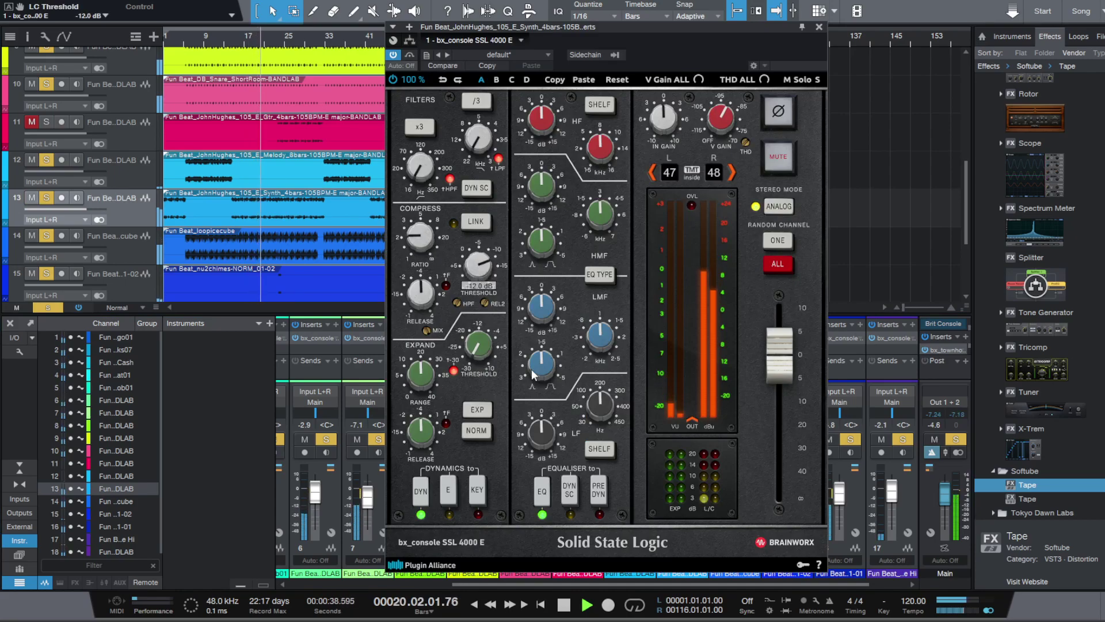
pyautogui.click(599, 490)
pyautogui.scroll(3, 540, 123)
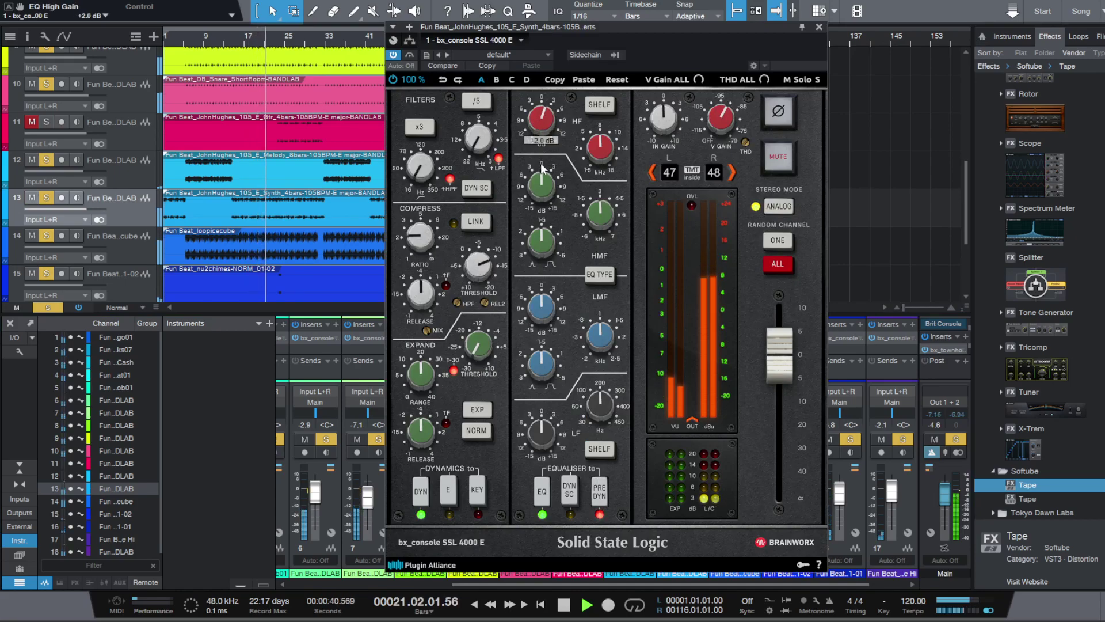
pyautogui.scroll(1, 543, 187)
pyautogui.scroll(-2, 541, 435)
pyautogui.scroll(1, 542, 309)
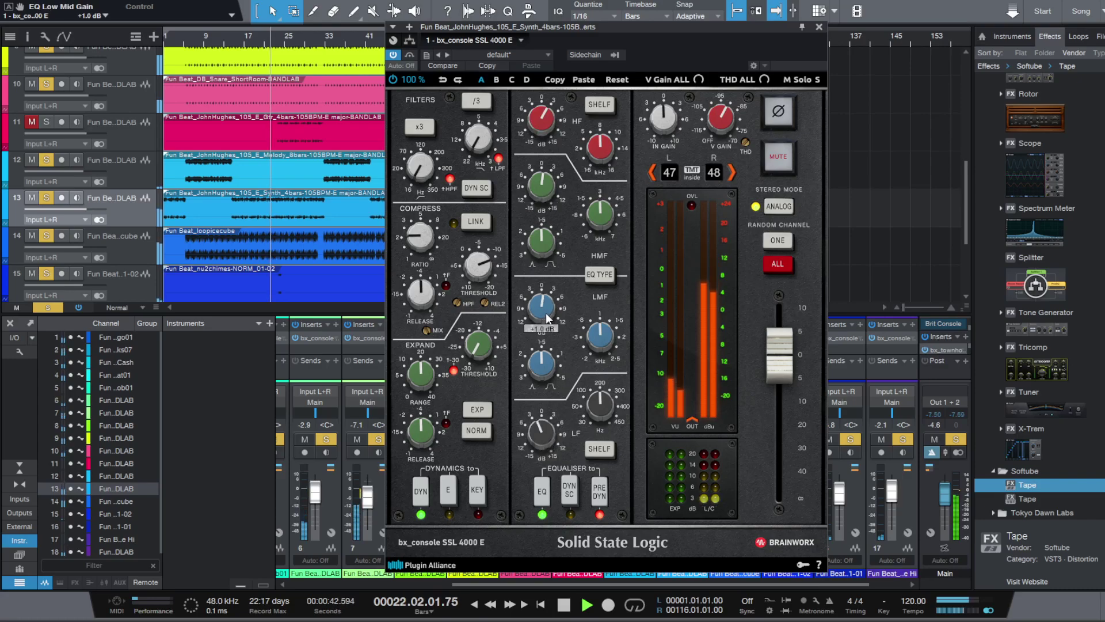
pyautogui.click(819, 29)
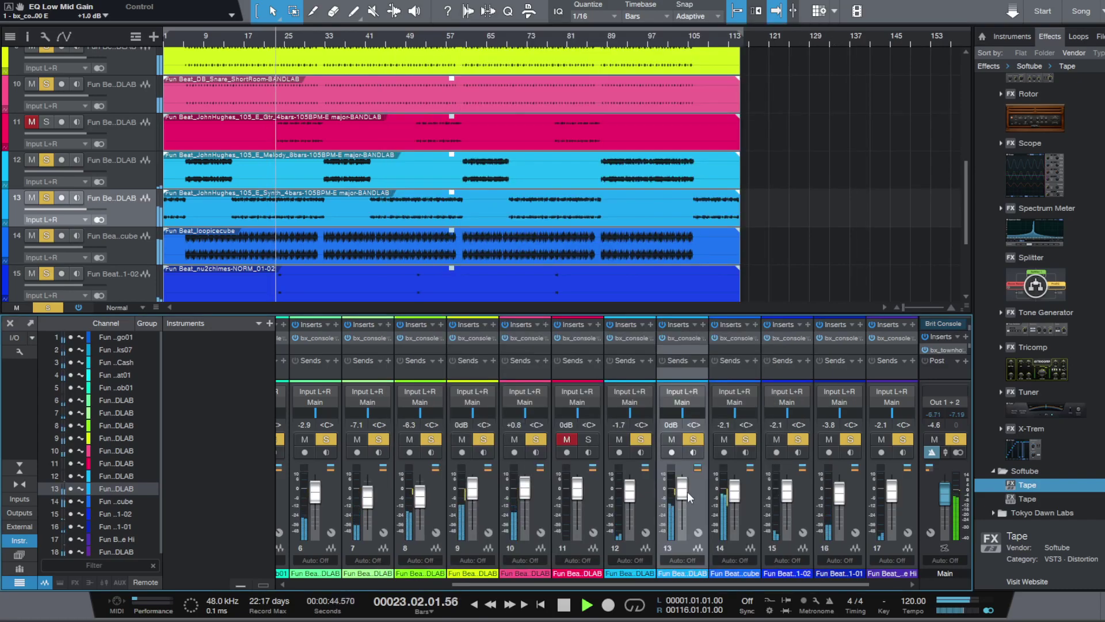
# Step: Replay the mix from bars 5 and 14 while balancing the Synth fader, settling its volume at 0 dB
pyautogui.press('space')
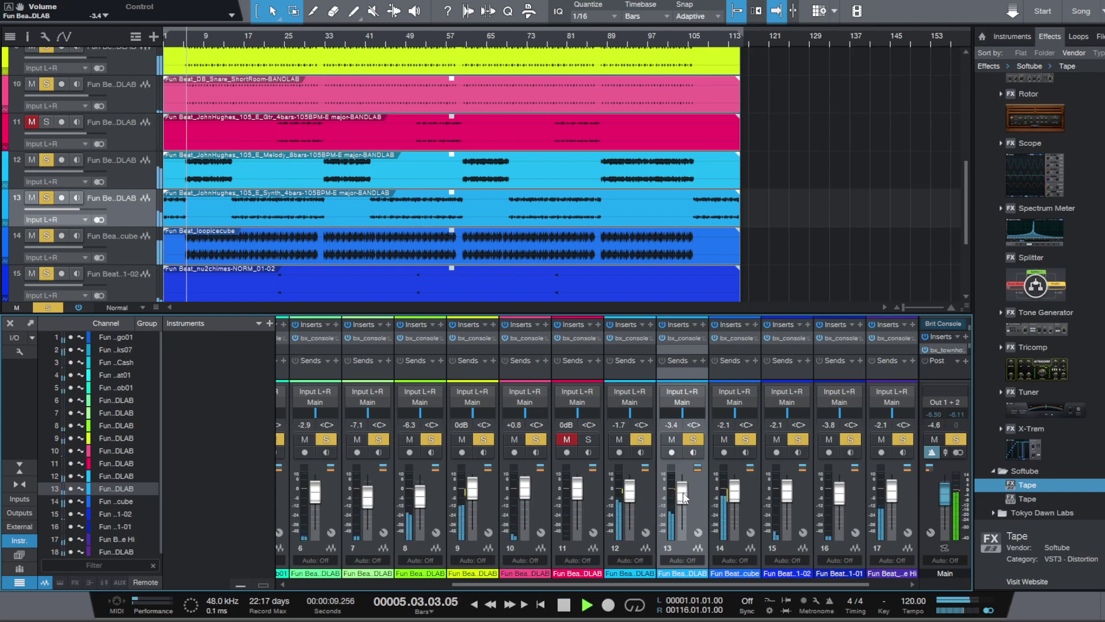
pyautogui.click(231, 45)
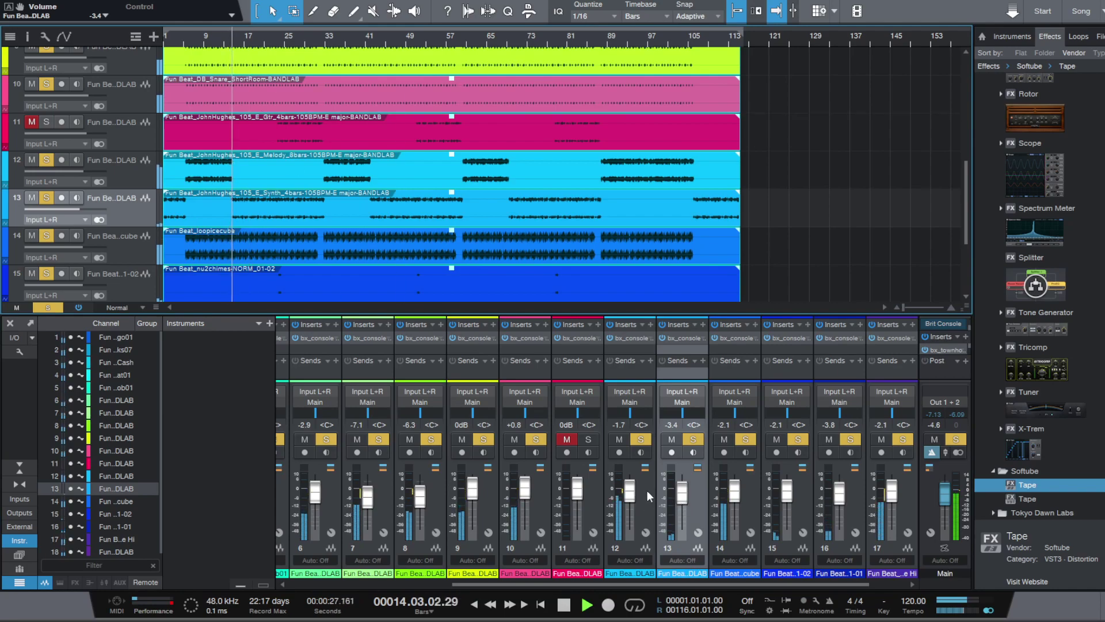
pyautogui.moveTo(684, 496); pyautogui.dragTo(685, 494)
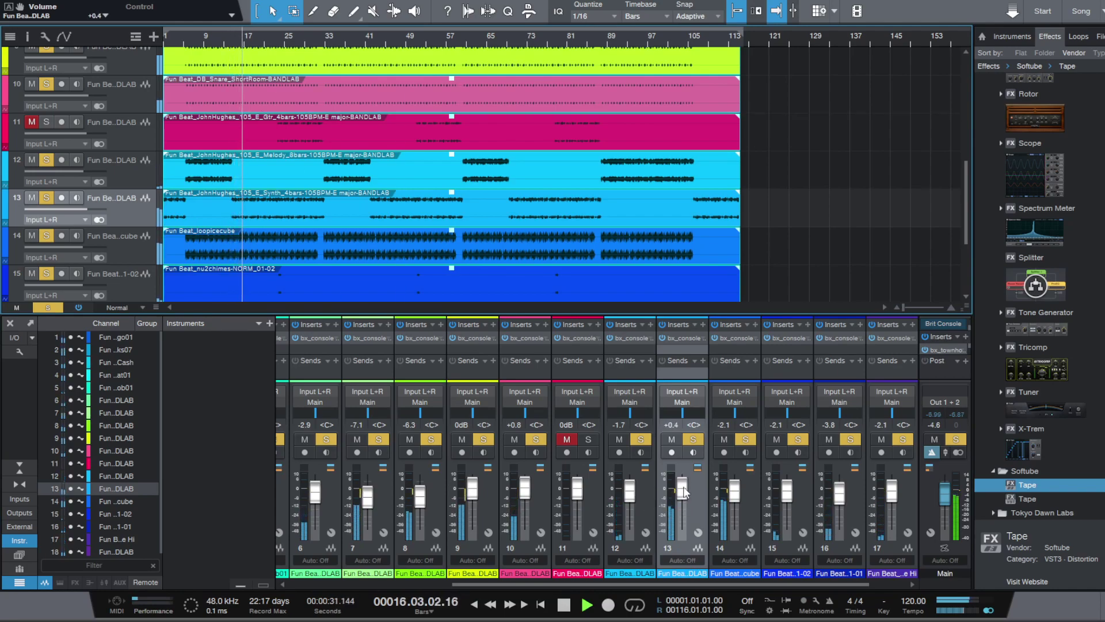
pyautogui.press('space')
pyautogui.press('space')
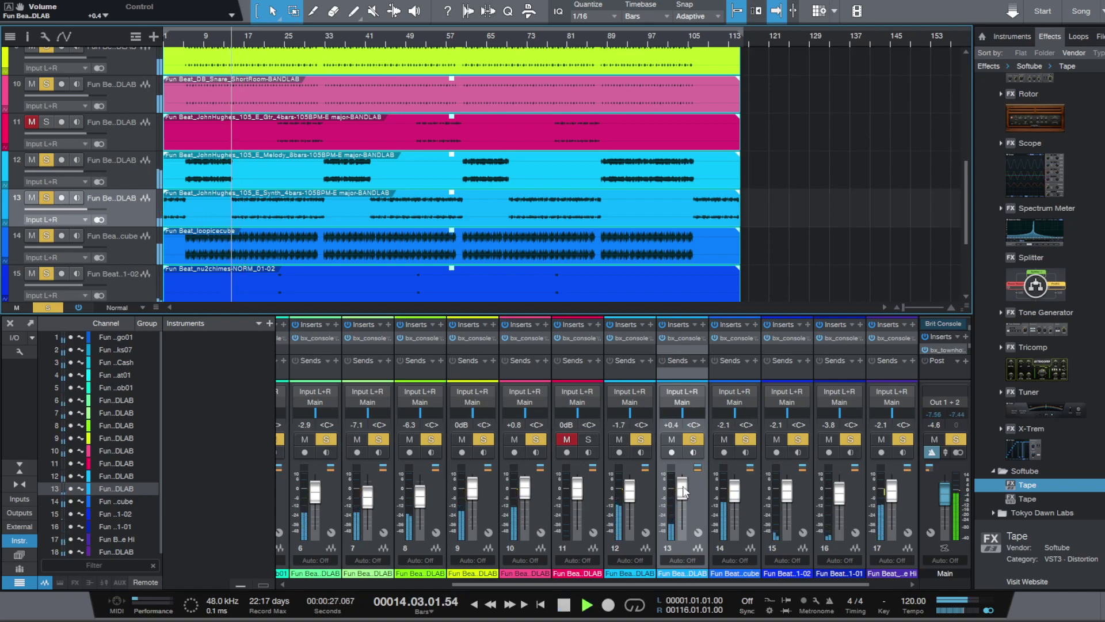
pyautogui.press('space')
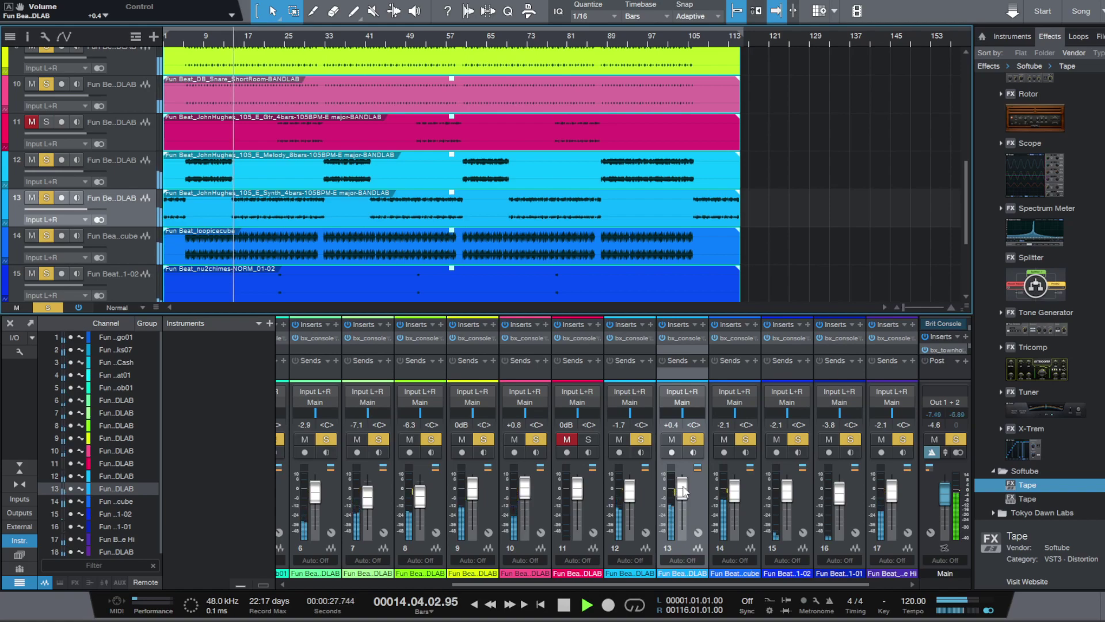
pyautogui.press('space')
pyautogui.press('space')
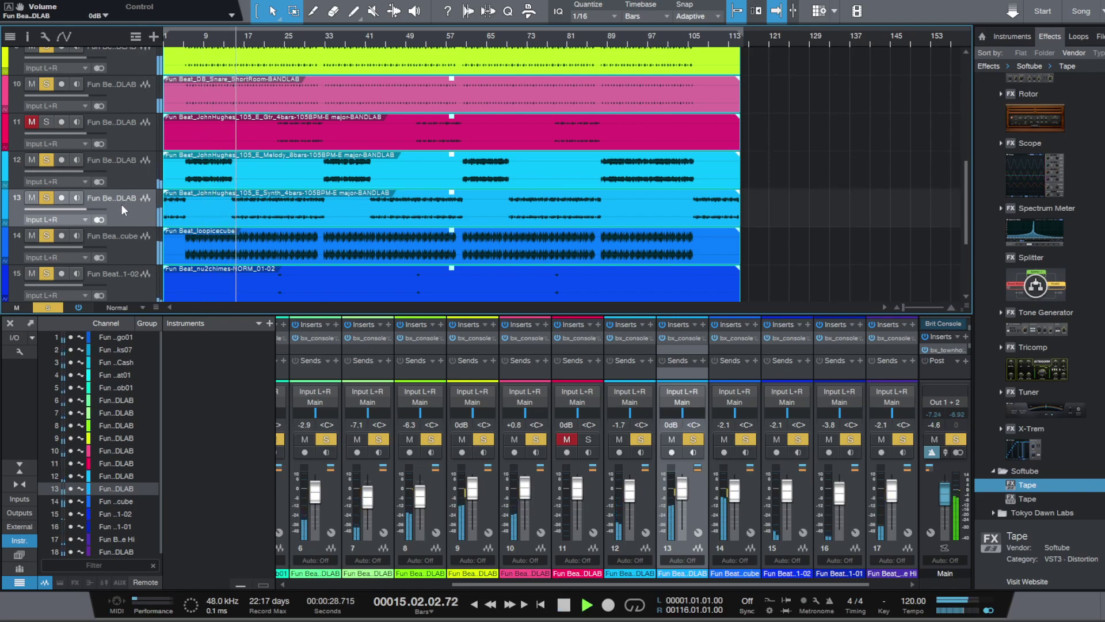
# Step: Select the Gtr track (track 11), move playback to about bar 23 and unmute the track
pyautogui.click(120, 131)
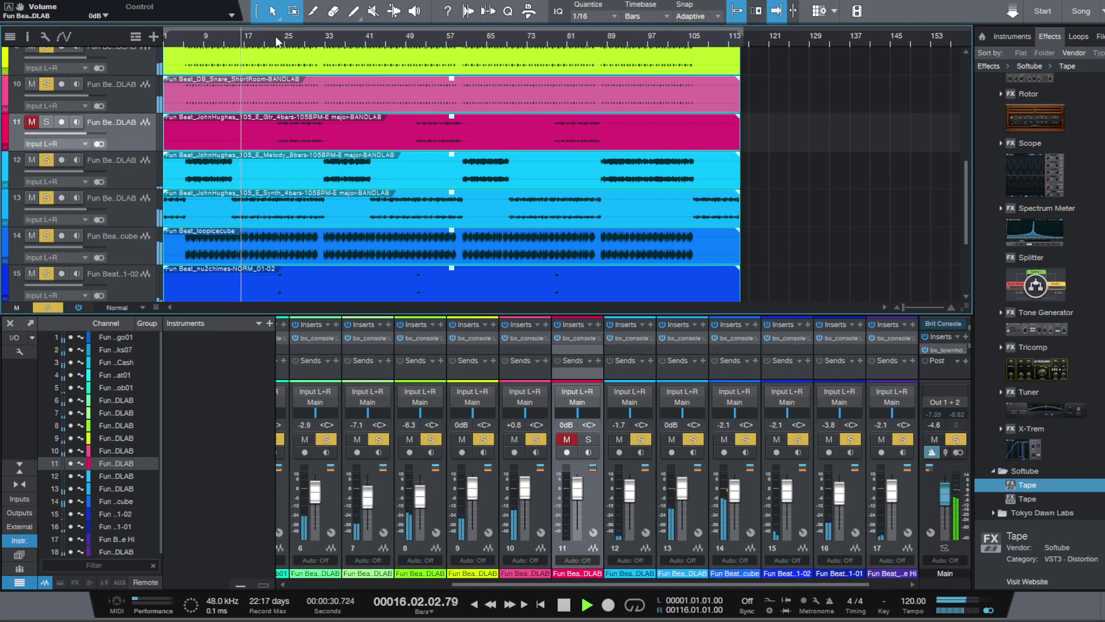
pyautogui.click(276, 39)
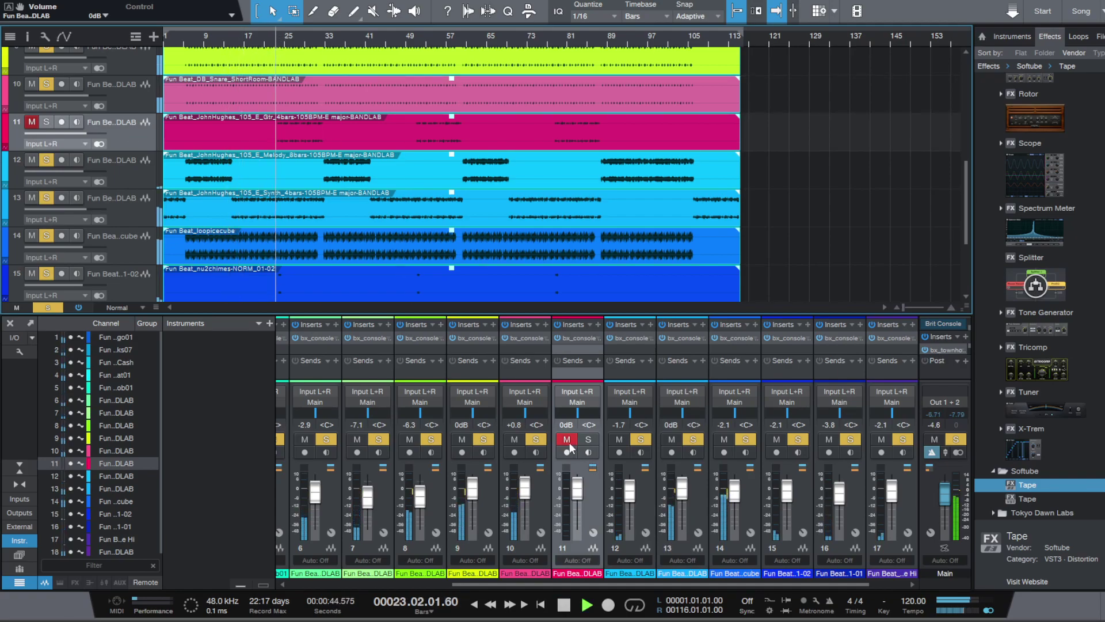
pyautogui.click(568, 440)
# Step: Open the Gtr channel strip, adjust its compressor, and settle the compressor threshold at -13.0 dB
pyautogui.click(574, 337)
pyautogui.moveTo(422, 238); pyautogui.dragTo(421, 263)
pyautogui.moveTo(488, 272); pyautogui.dragTo(486, 185)
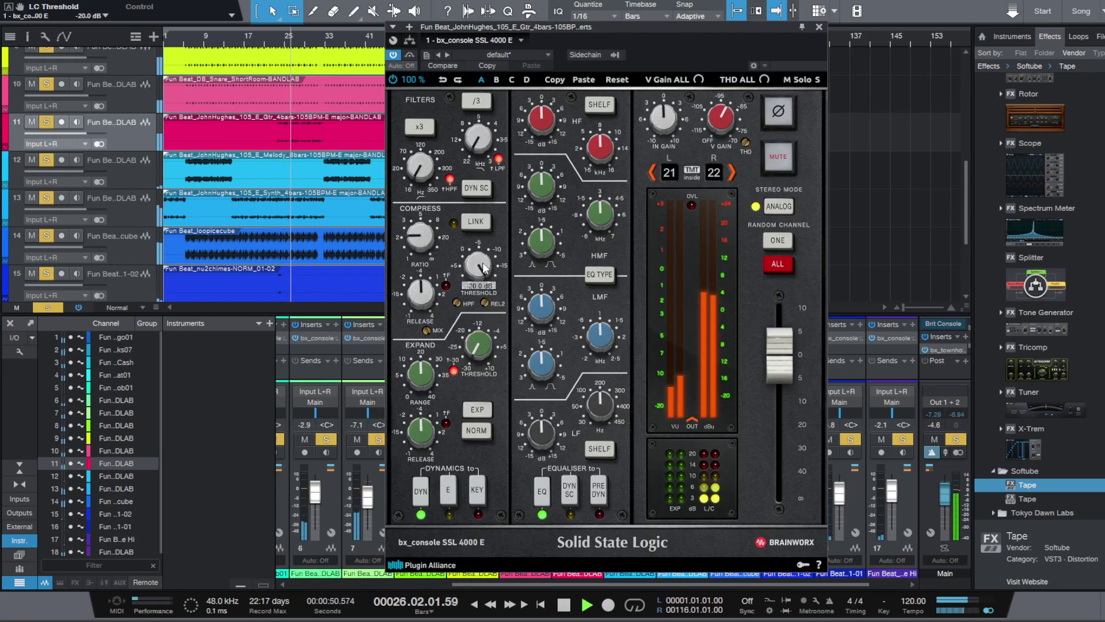
pyautogui.scroll(-7, 483, 268)
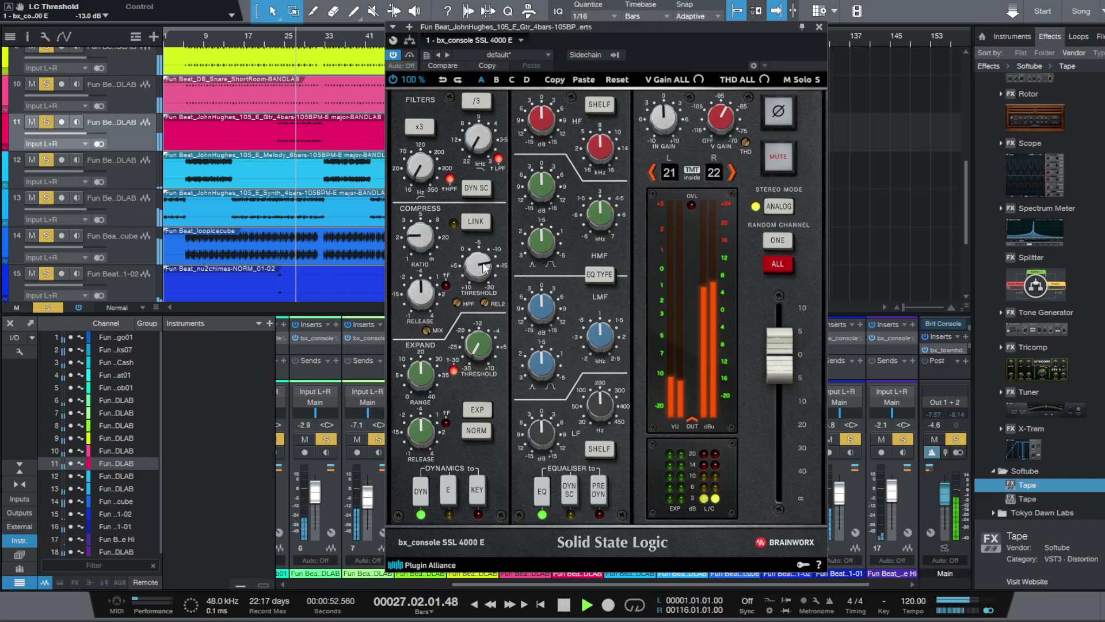
# Step: Place the Gtr EQ before dynamics, boost its high gain to +4.0 dB, and close the plug-in
pyautogui.click(598, 492)
pyautogui.scroll(2, 538, 122)
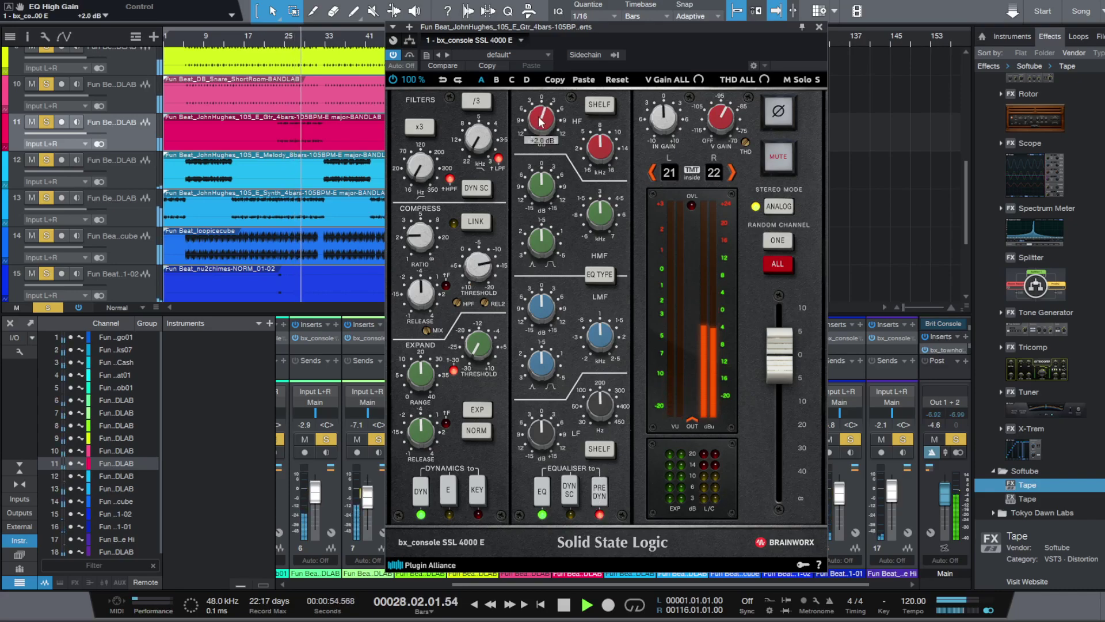
pyautogui.scroll(1, 541, 186)
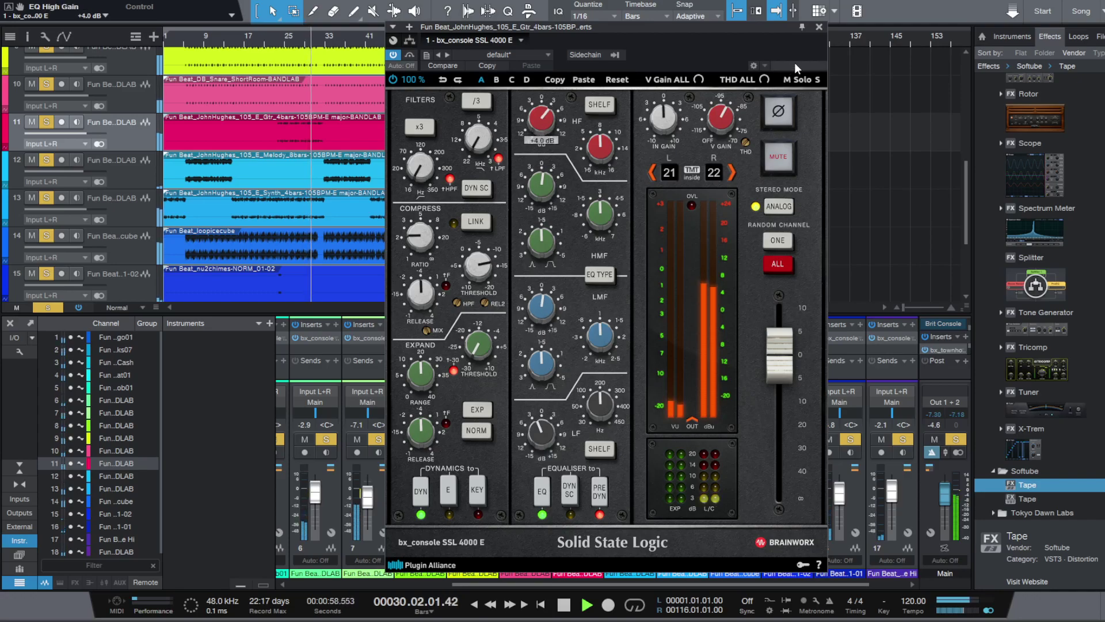
pyautogui.click(818, 27)
# Step: Replay from bar 23 while balancing the Gtr fader and settle its channel volume at 0 dB
pyautogui.moveTo(578, 493); pyautogui.dragTo(576, 499)
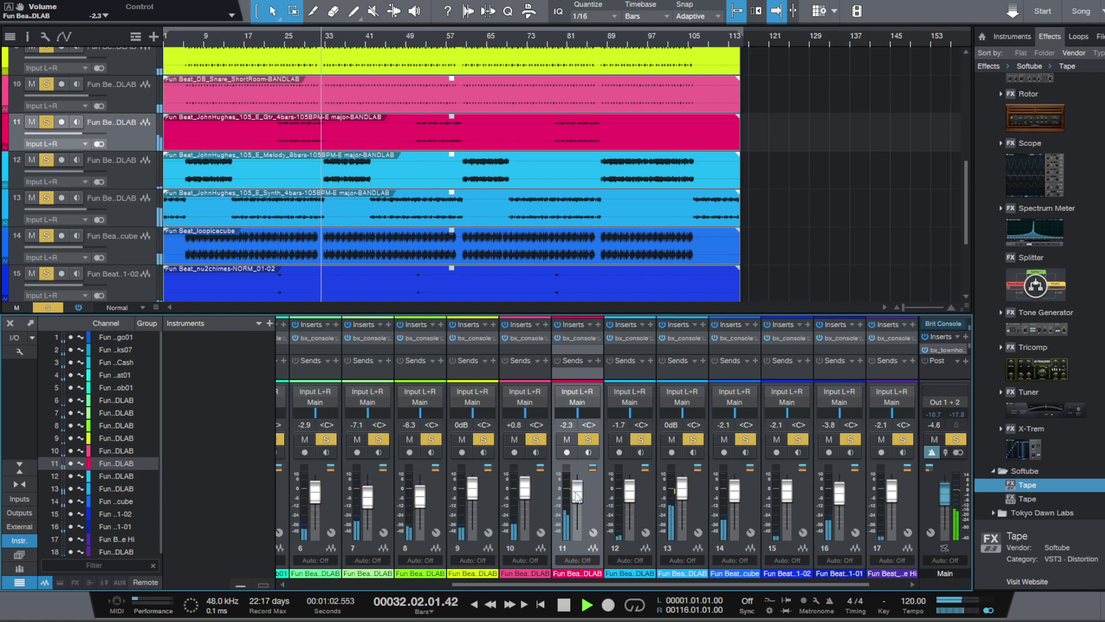
pyautogui.press('space')
pyautogui.press('space')
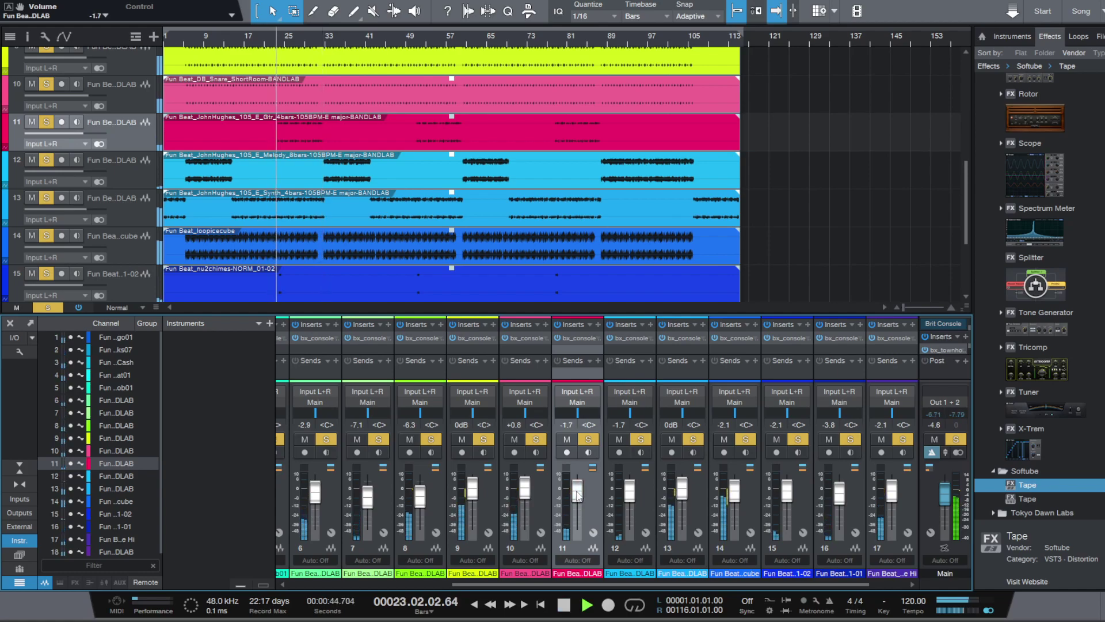
pyautogui.moveTo(577, 493); pyautogui.dragTo(578, 493)
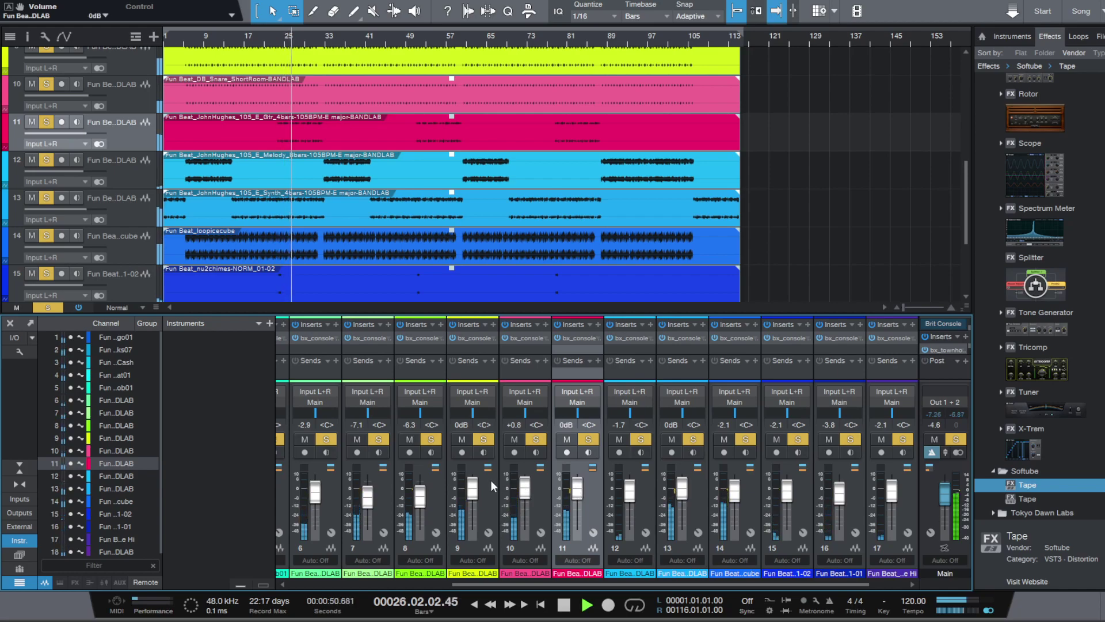
# Step: Restart playback from about bar 32 to hear the section after the Gtr part
pyautogui.press('space')
pyautogui.click(320, 44)
pyautogui.press('space')
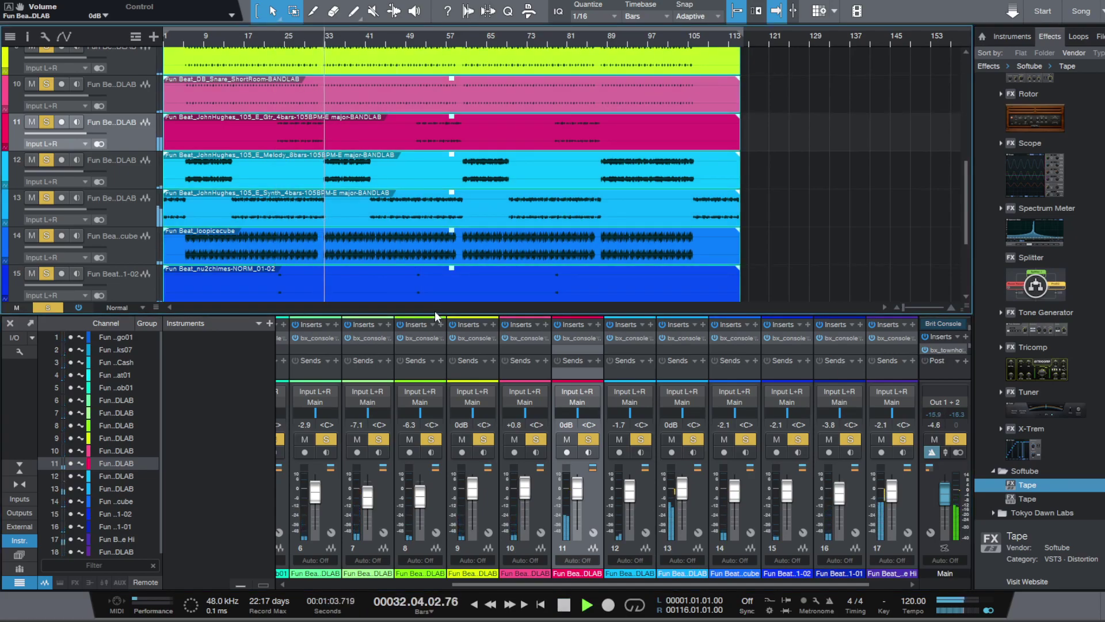
# Step: Clear the solo state of all channels and set the Main output volume to -5.0 dB
pyautogui.moveTo(585, 585); pyautogui.dragTo(796, 568)
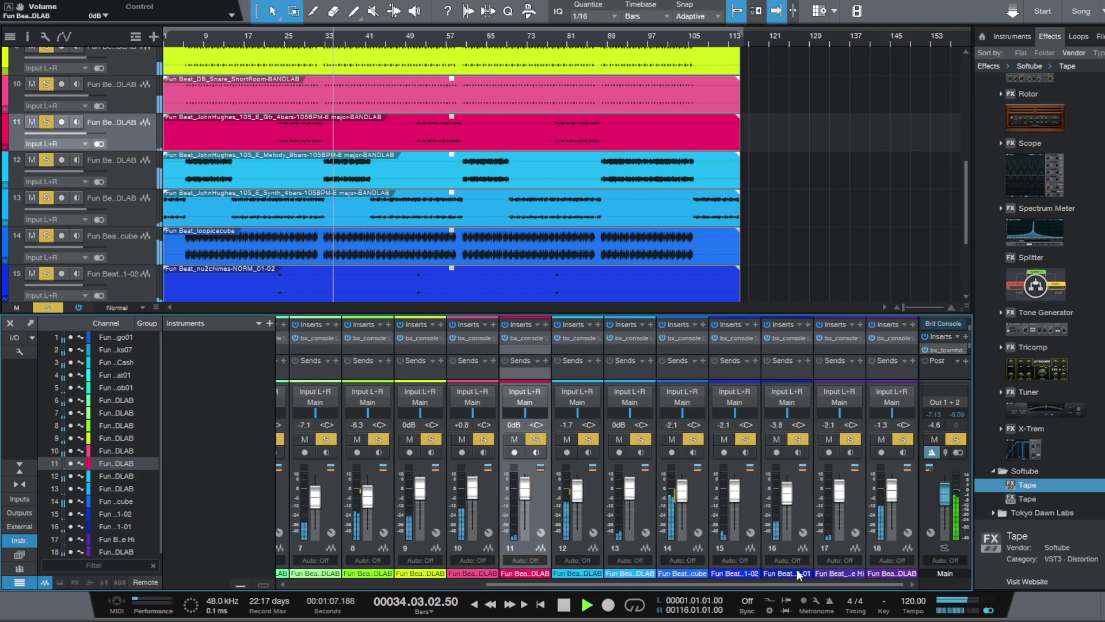
pyautogui.click(956, 439)
pyautogui.moveTo(946, 494); pyautogui.dragTo(945, 495)
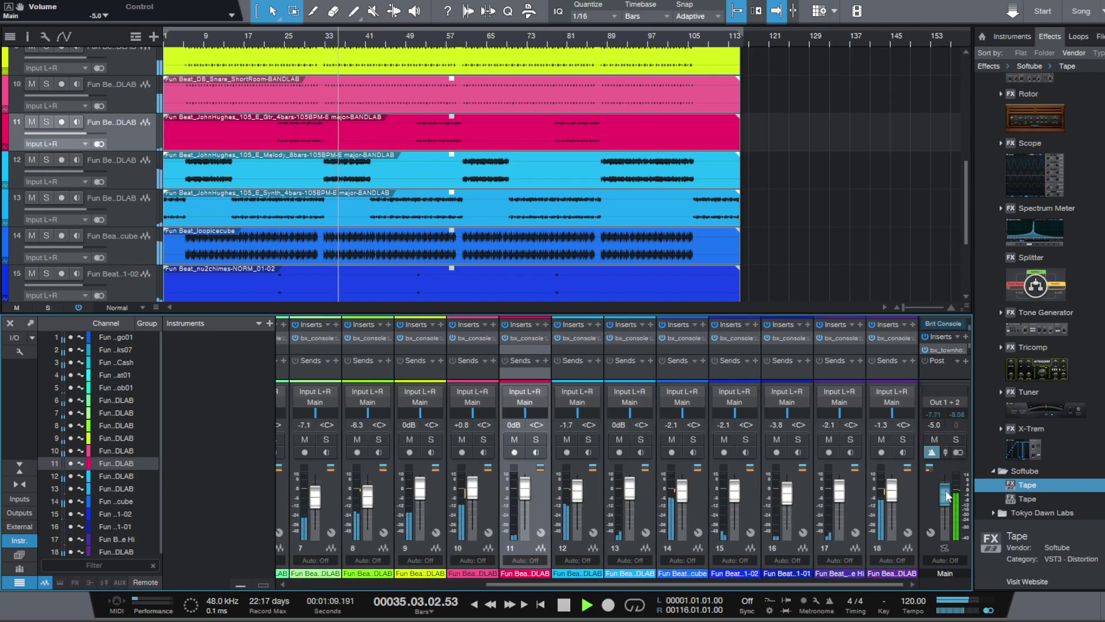
# Step: Open the buss compressor inserted on the Main output and set its threshold to +2.0 dB
pyautogui.click(941, 349)
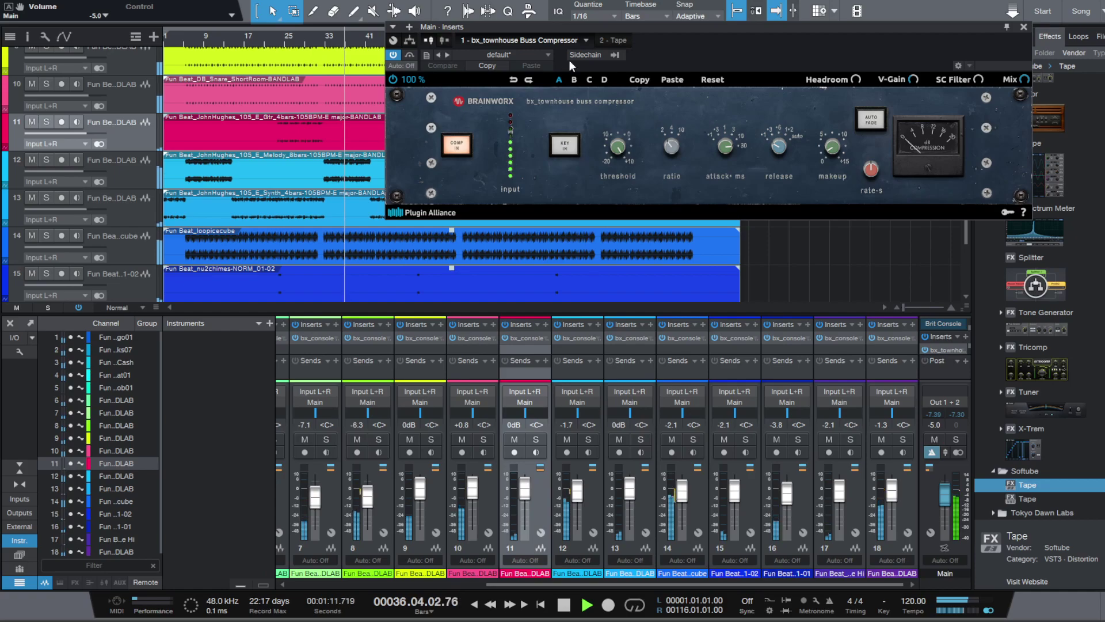
pyautogui.moveTo(618, 152)
pyautogui.scroll(-2, 619, 152)
pyautogui.scroll(1, 619, 152)
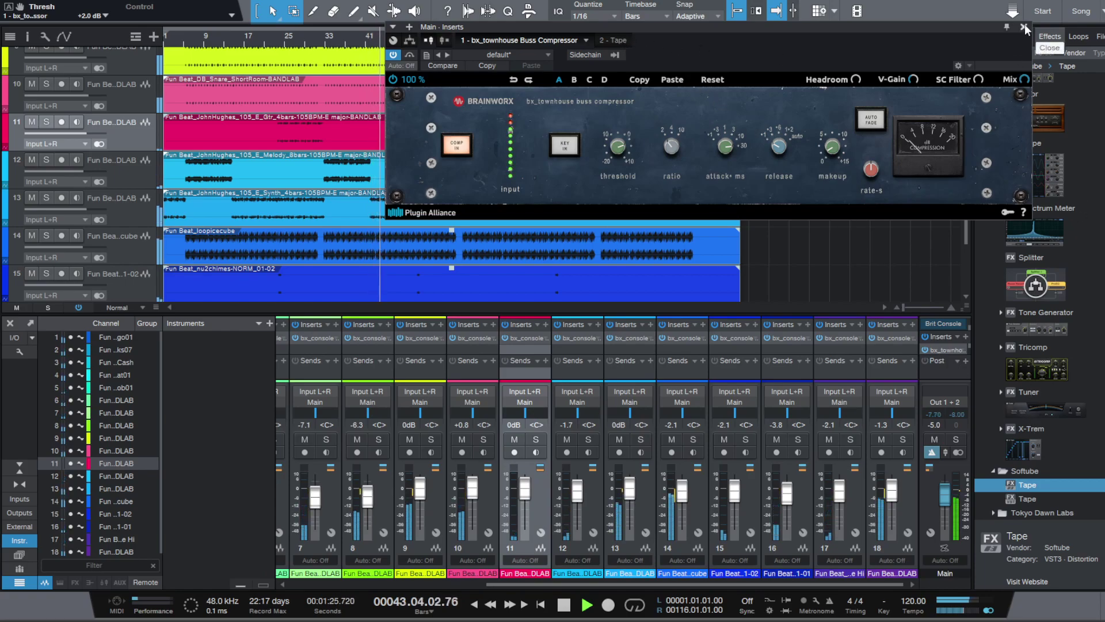
# Step: Insert Pro EQ on the Main output between the buss compressor and Tape, and load its LLC Master preset
pyautogui.scroll(6, 1039, 368)
pyautogui.scroll(-6, 1040, 368)
pyautogui.scroll(10, 1059, 423)
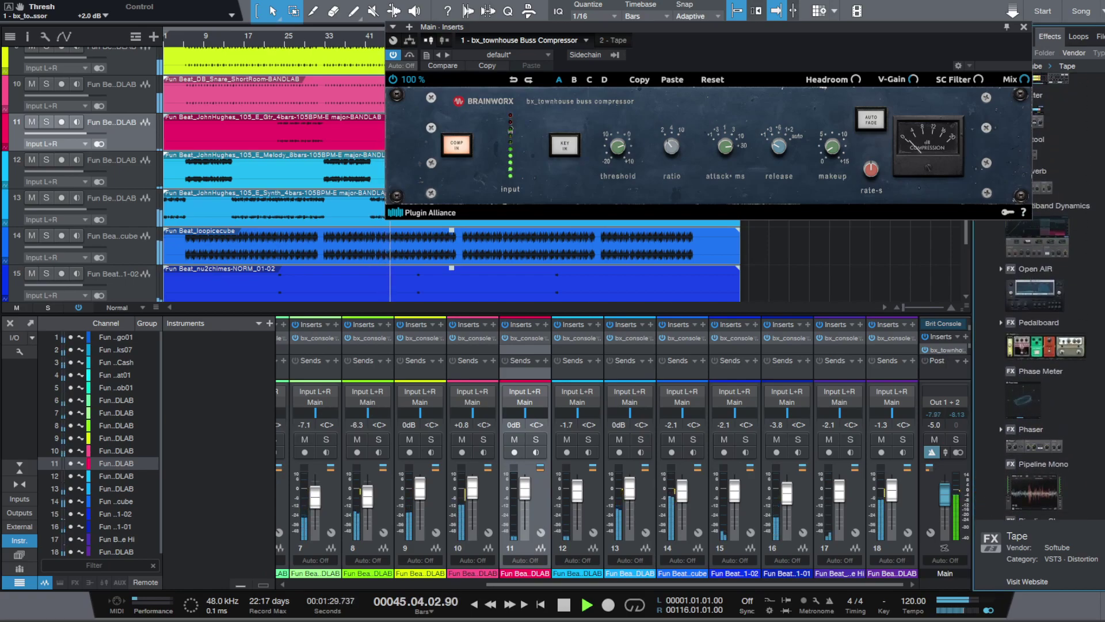
pyautogui.moveTo(1032, 421); pyautogui.dragTo(603, 45)
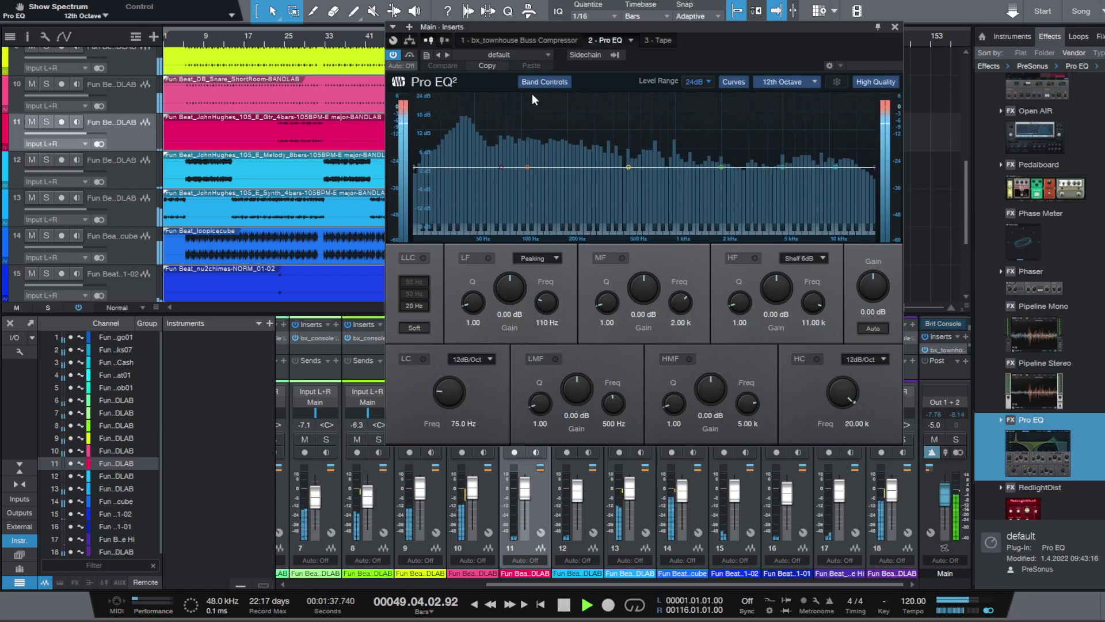
pyautogui.click(513, 56)
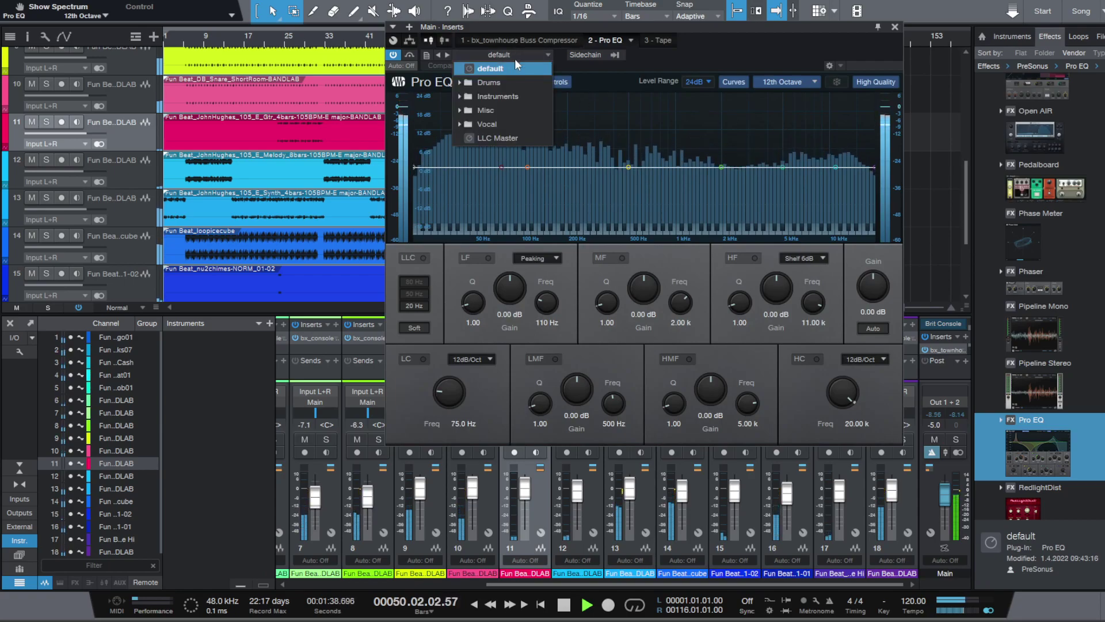
pyautogui.click(504, 137)
pyautogui.click(511, 139)
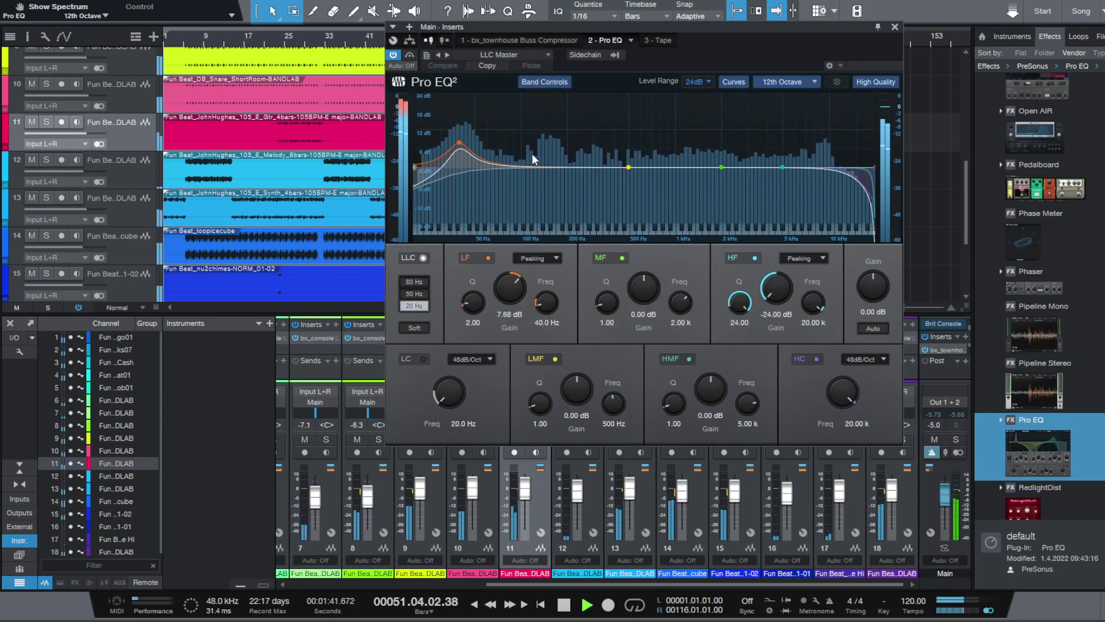
# Step: Set the Main EQ's LF to 8.33 dB at 40.6 Hz, high cut to 18.55 kHz, and HMF to 2.18 dB at 9.67 kHz
pyautogui.moveTo(460, 144); pyautogui.dragTo(460, 140)
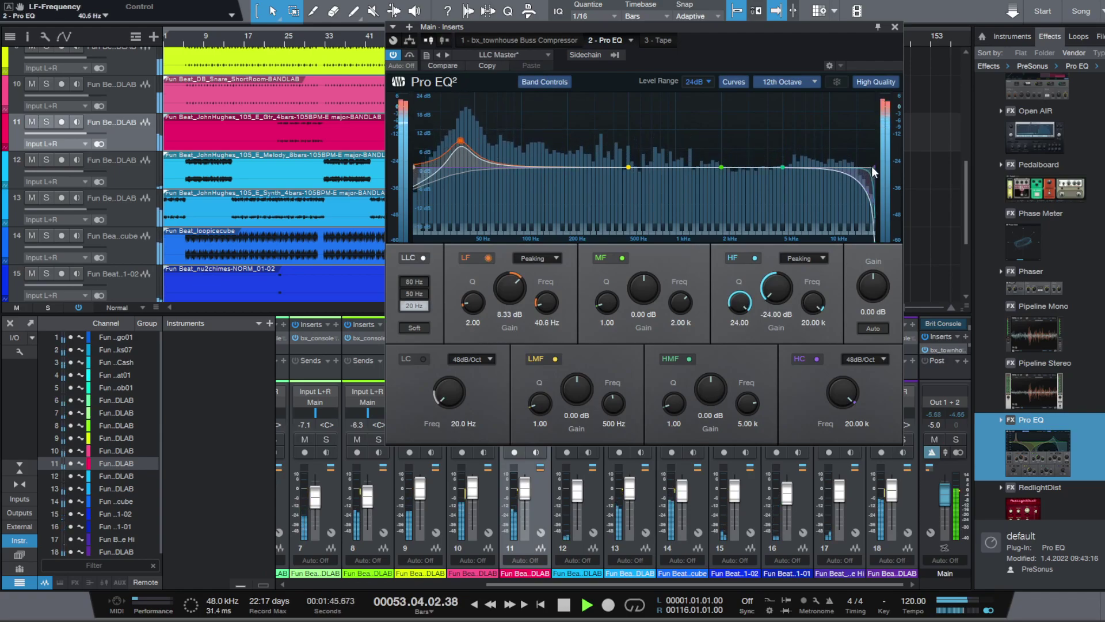
pyautogui.moveTo(875, 167)
pyautogui.mouseDown()
pyautogui.moveTo(806, 184)
pyautogui.moveTo(872, 169)
pyautogui.mouseUp()
pyautogui.moveTo(782, 167); pyautogui.dragTo(827, 160)
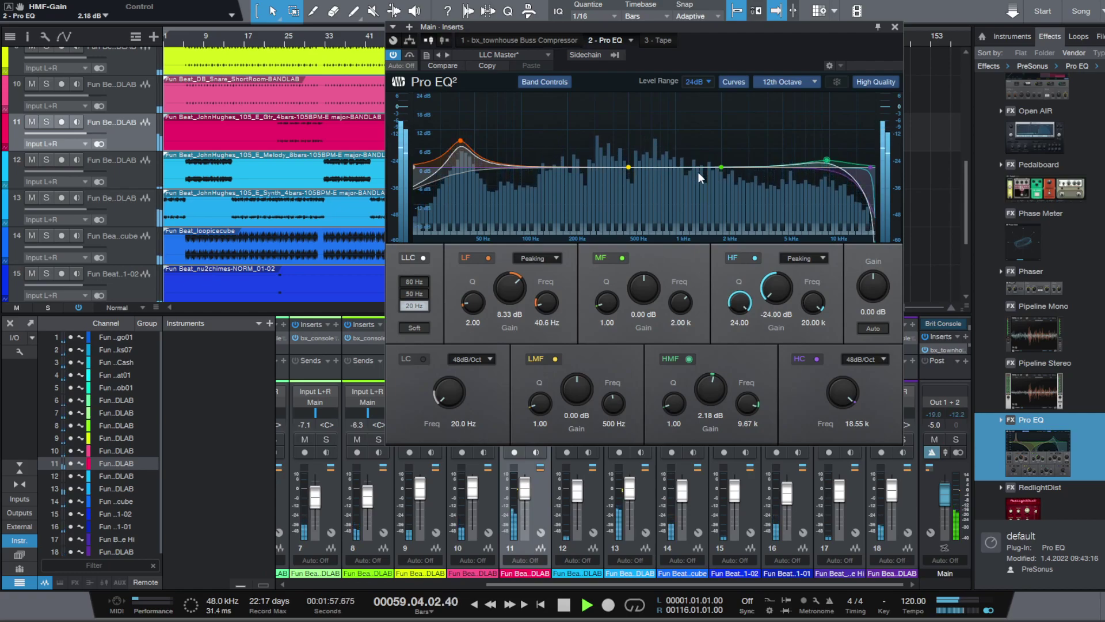
# Step: Boost MF 1.59 dB at 2.60 kHz and LMF 1.59 dB at 477 Hz, and move HMF to 9.49 kHz
pyautogui.moveTo(723, 167); pyautogui.dragTo(738, 162)
pyautogui.moveTo(628, 167)
pyautogui.mouseDown()
pyautogui.moveTo(578, 162)
pyautogui.moveTo(626, 161)
pyautogui.mouseUp()
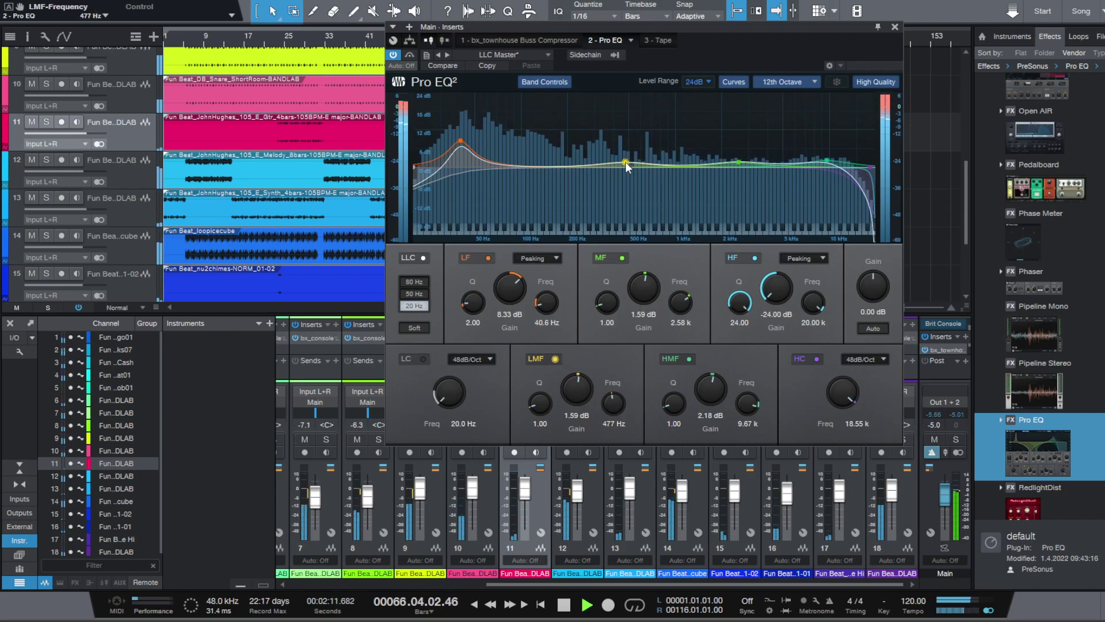
pyautogui.moveTo(739, 163); pyautogui.dragTo(741, 164)
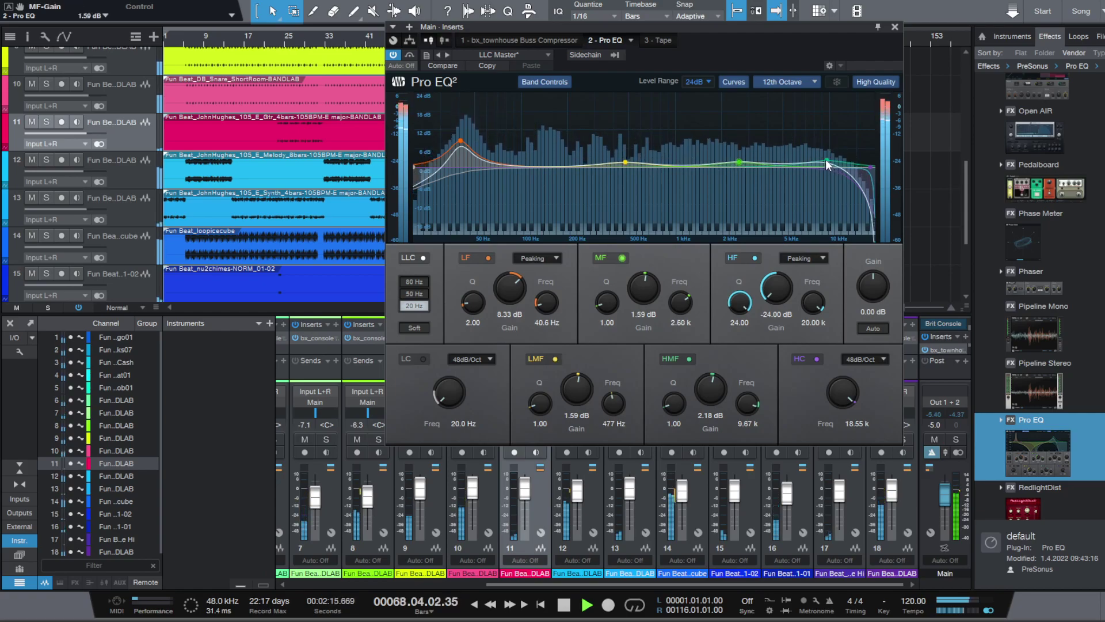
pyautogui.moveTo(826, 158); pyautogui.dragTo(826, 158)
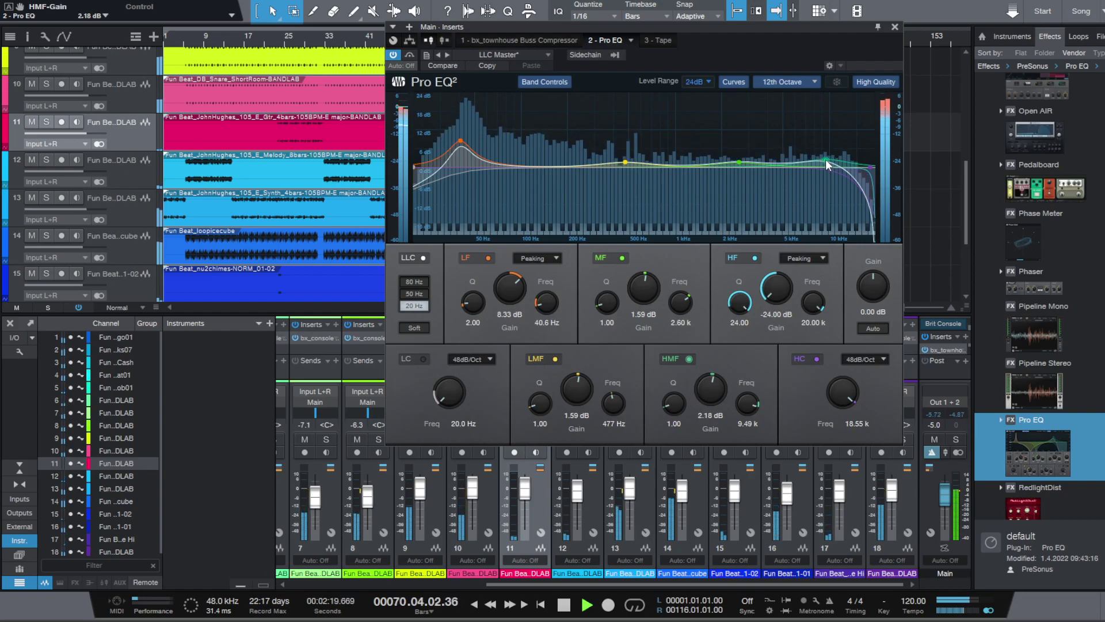
# Step: Open the Main output's Tape plug-in with its remote control and set the input level to -10.1 dB
pyautogui.click(665, 42)
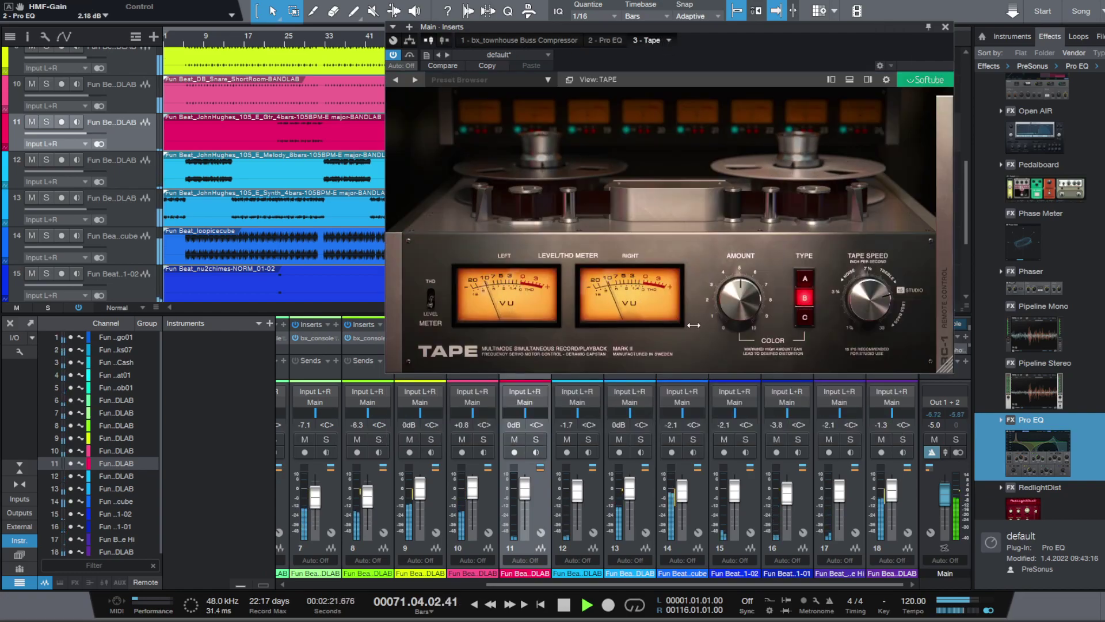
pyautogui.click(944, 322)
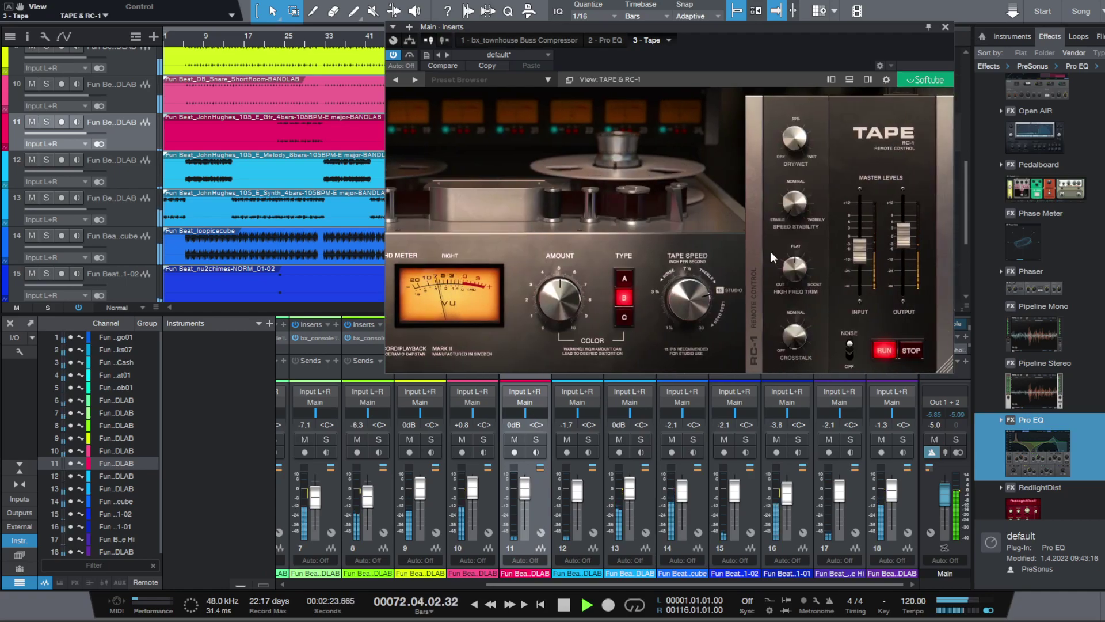
pyautogui.moveTo(862, 252); pyautogui.dragTo(862, 253)
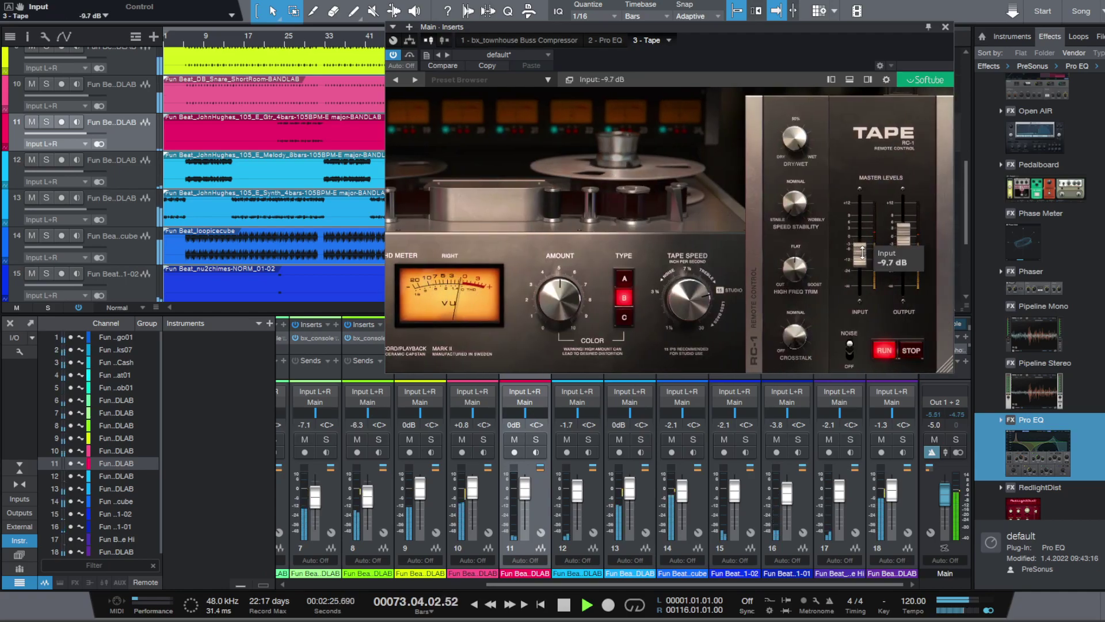
pyautogui.scroll(-2, 862, 251)
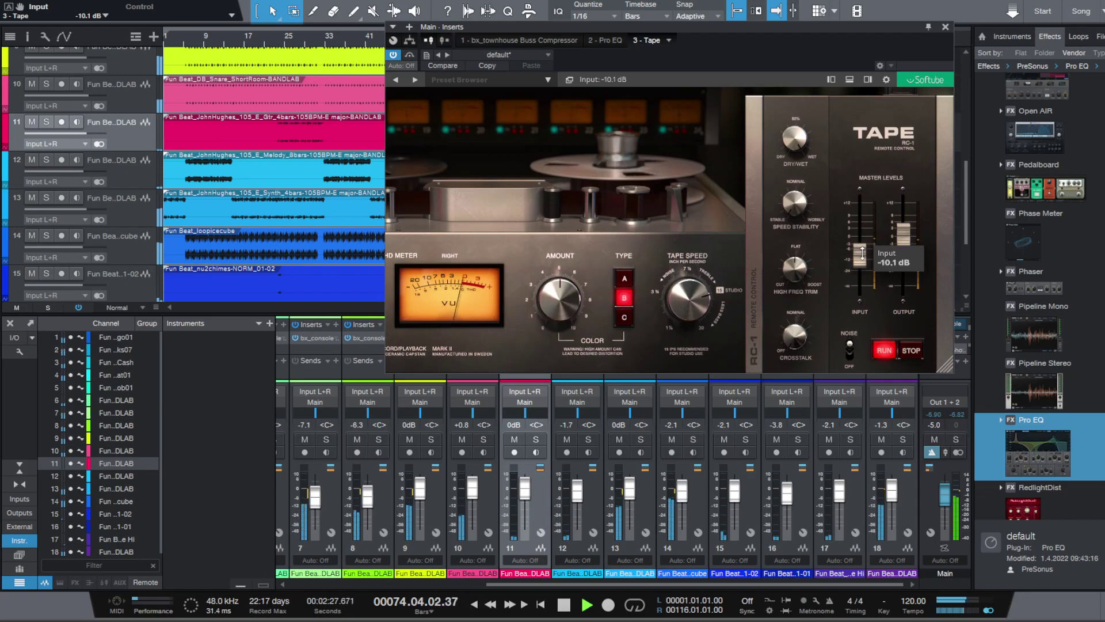
# Step: Hide the Tape remote control, set the color amount to 4.9, and close the plug-in window
pyautogui.moveTo(639, 355); pyautogui.dragTo(706, 353)
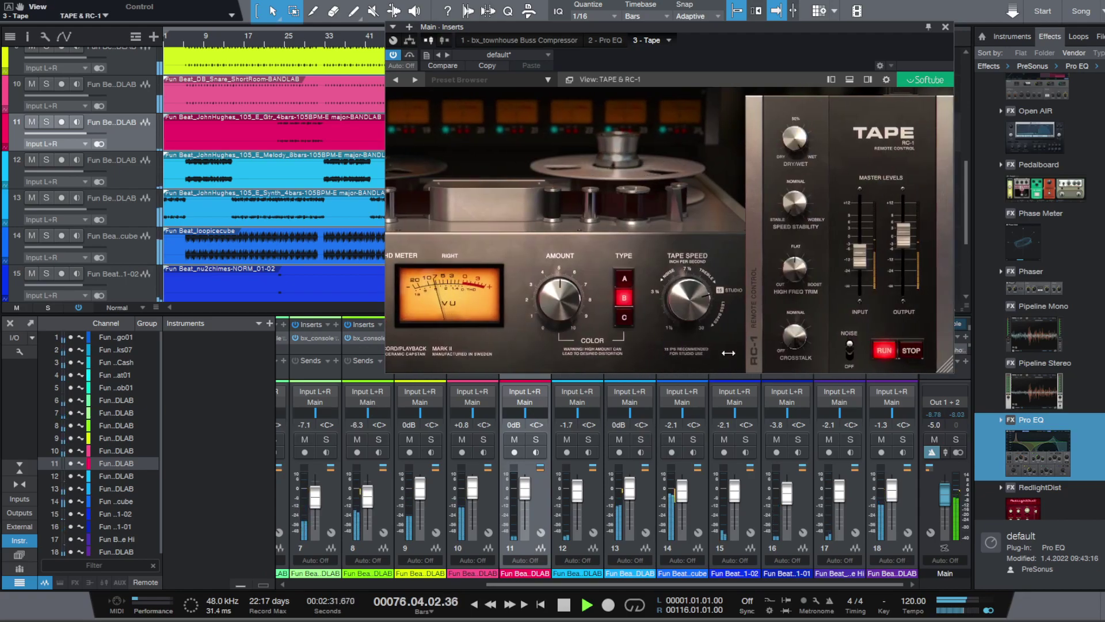
pyautogui.click(706, 354)
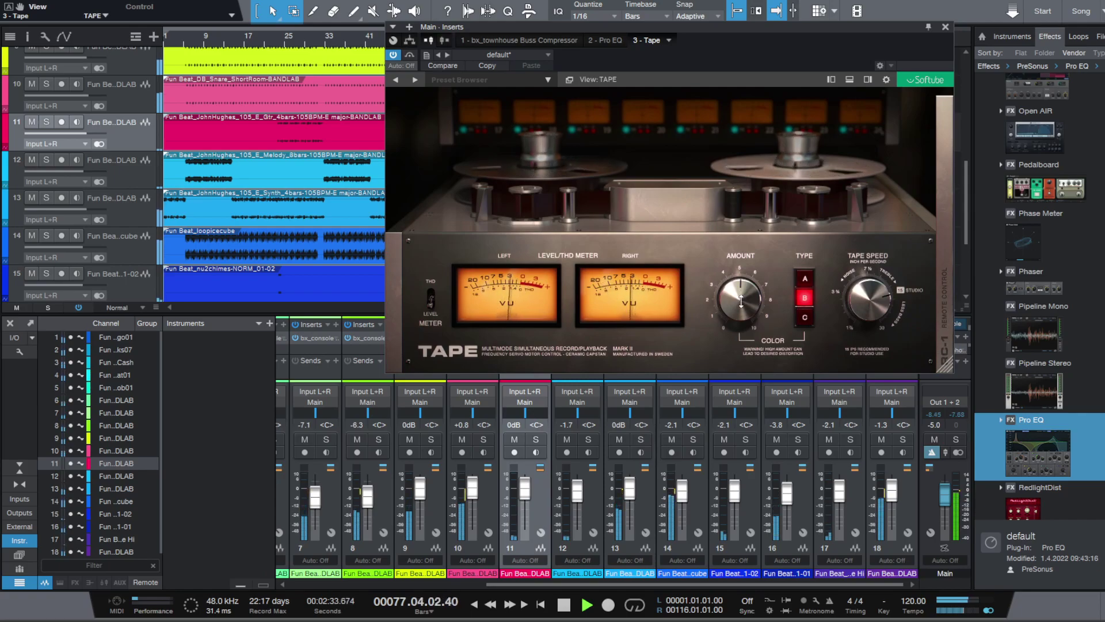
pyautogui.moveTo(740, 303)
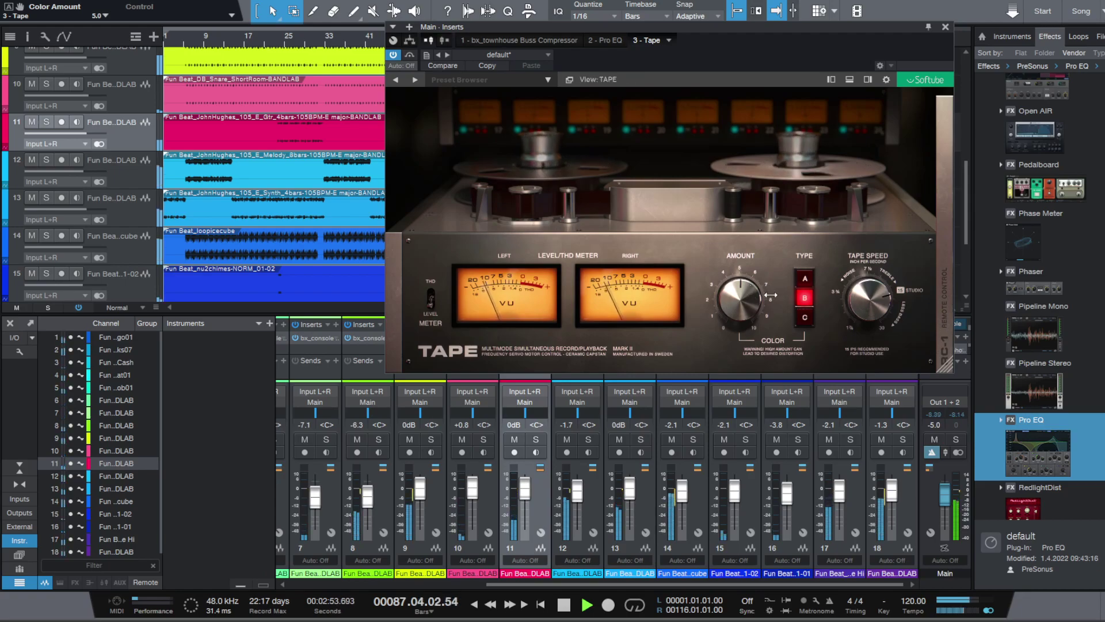
pyautogui.moveTo(744, 301); pyautogui.dragTo(745, 303)
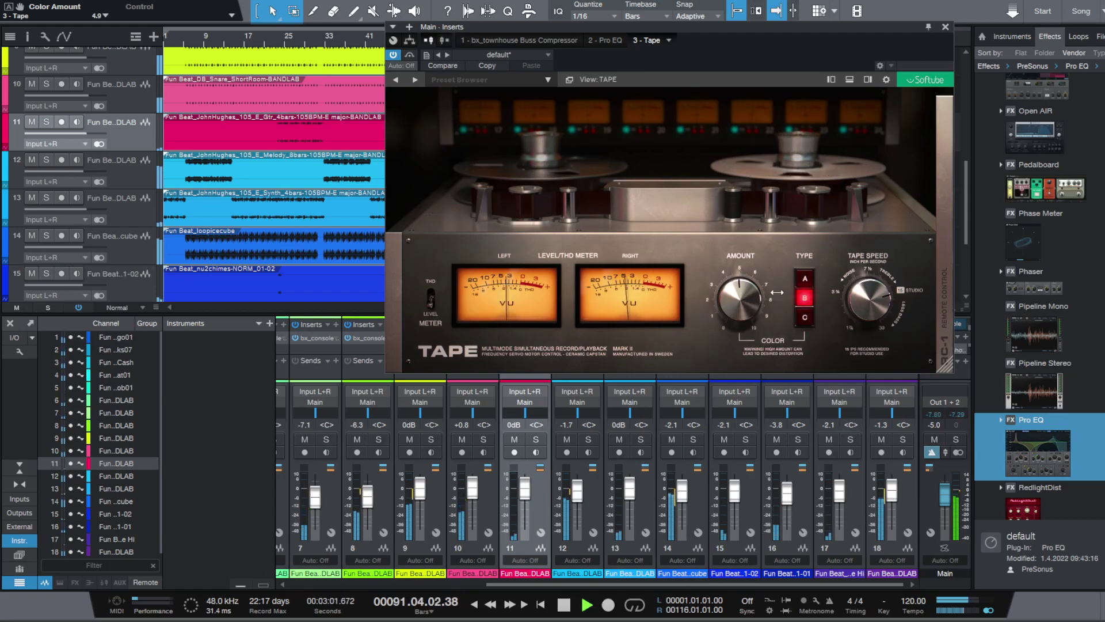
pyautogui.click(946, 27)
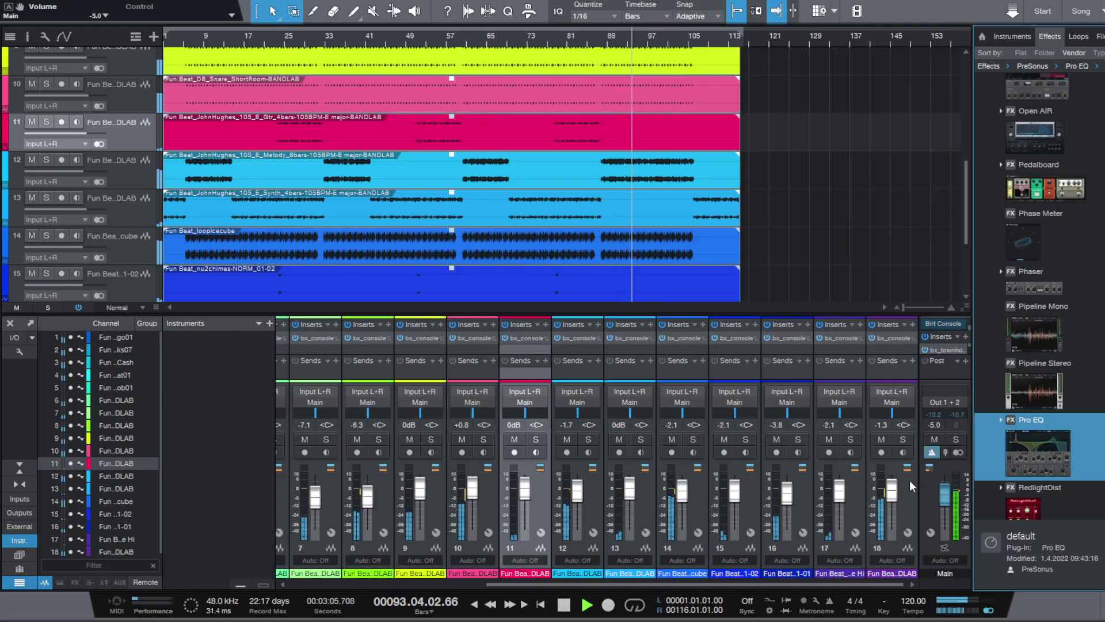
# Step: Lower the Main output volume to -5.4 dB and save the song
pyautogui.moveTo(948, 495); pyautogui.dragTo(947, 496)
pyautogui.click(10, 1)
pyautogui.click(43, 142)
pyautogui.click(247, 392)
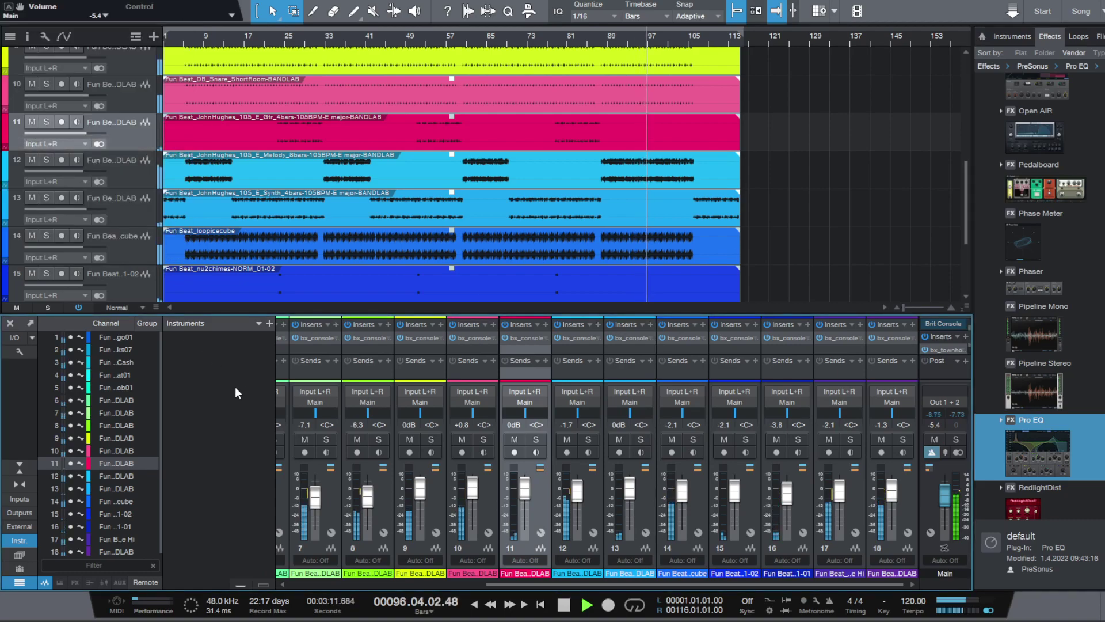
# Step: Review the Brit Console settings on the Main output, close the window, and save the song again
pyautogui.click(948, 323)
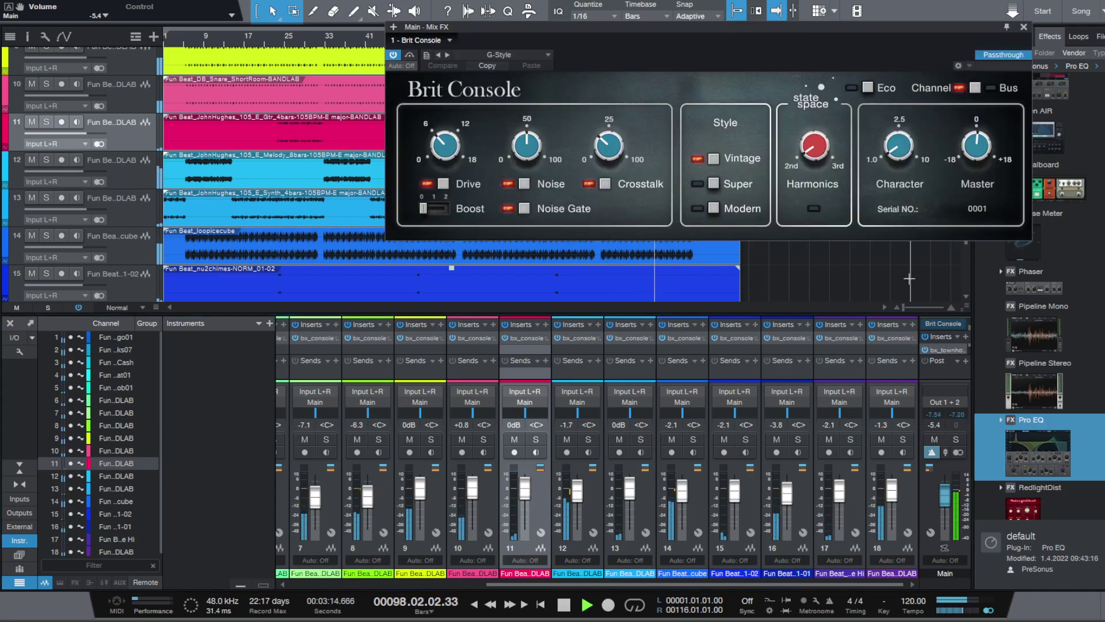
pyautogui.click(1024, 27)
pyautogui.click(16, 3)
pyautogui.click(34, 142)
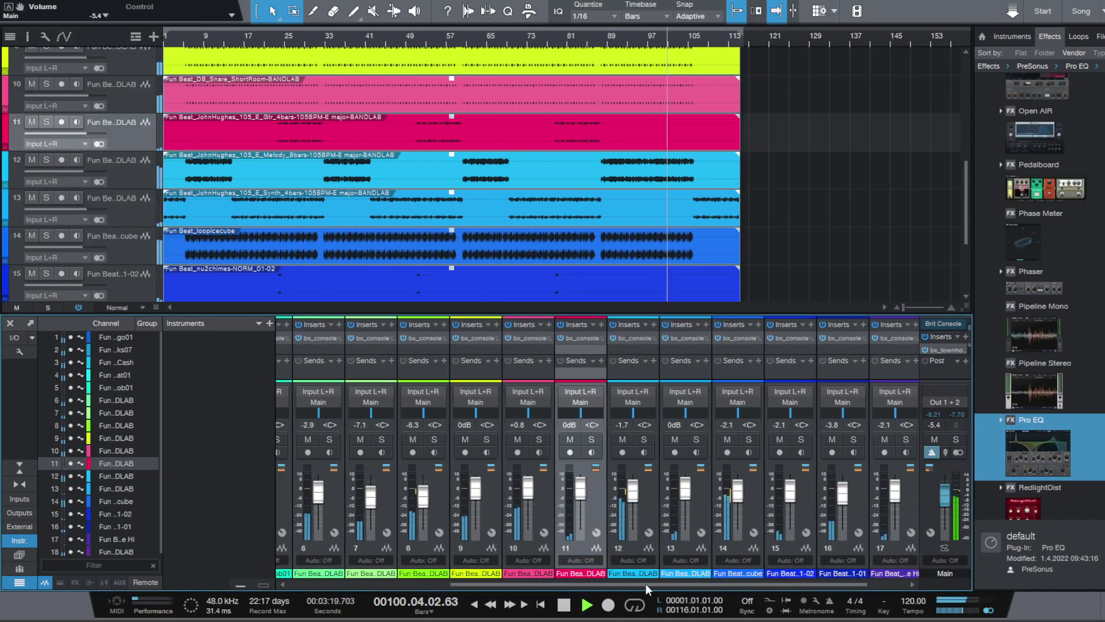
# Step: Check the Melody channel in solo, replay from about bar 88 with the full mix, and set its volume to -0.8 dB
pyautogui.hscroll(-5, 799, 571)
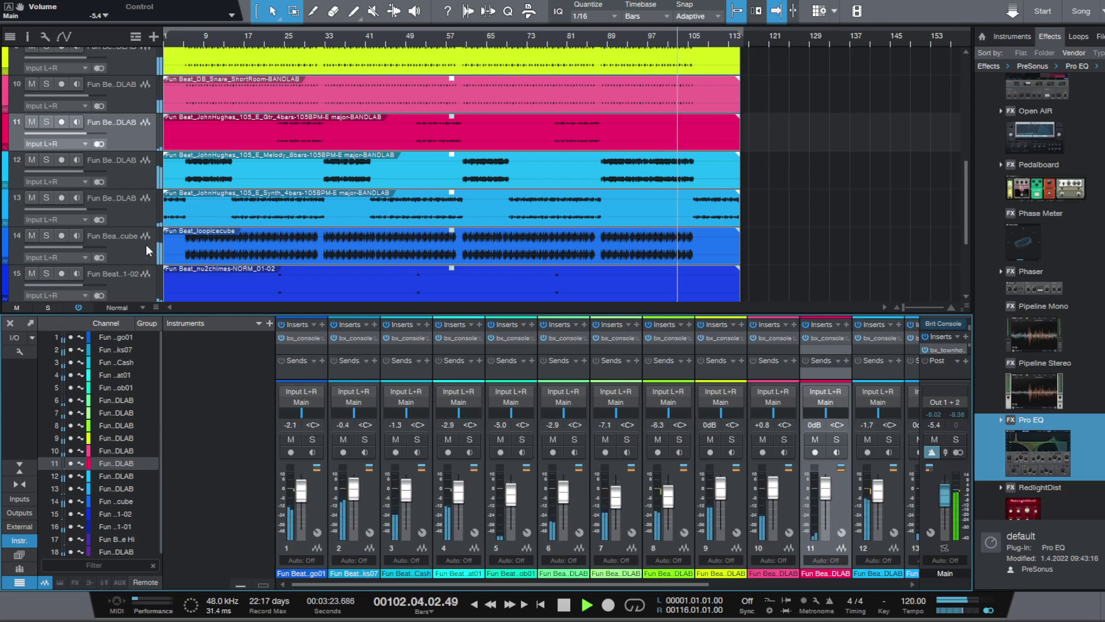
pyautogui.click(125, 182)
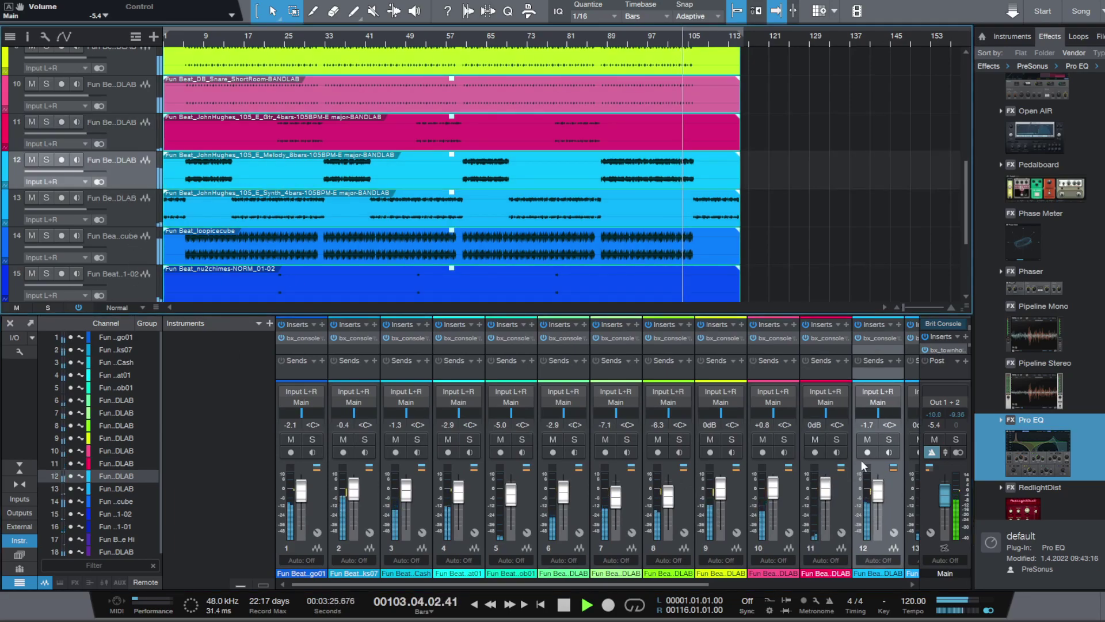
pyautogui.click(891, 439)
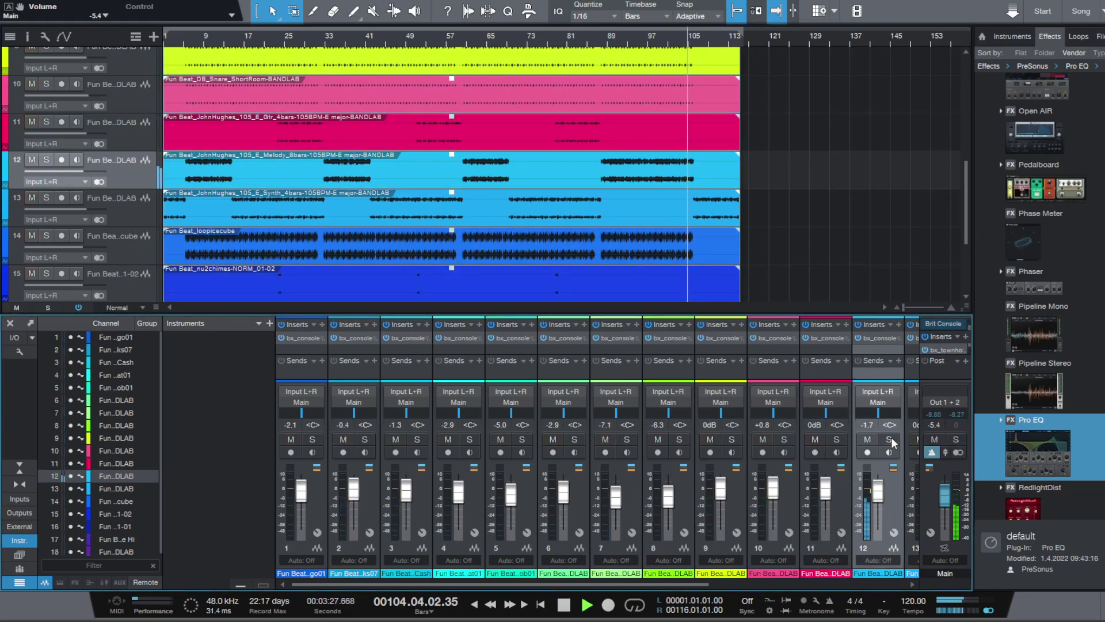
pyautogui.click(890, 439)
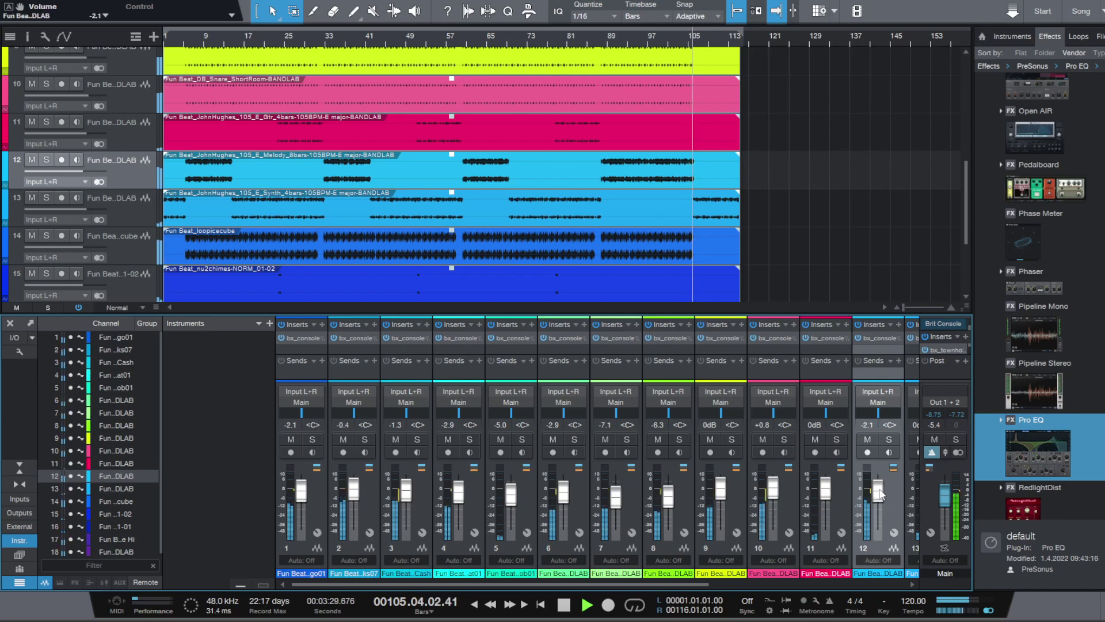
pyautogui.scroll(1, 881, 494)
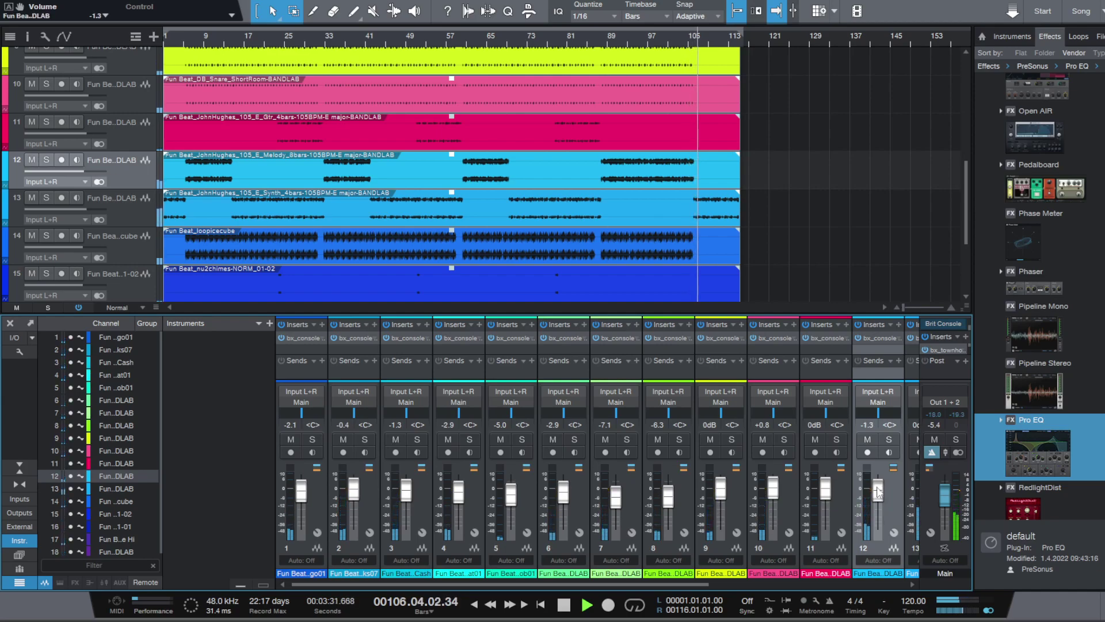
pyautogui.click(601, 48)
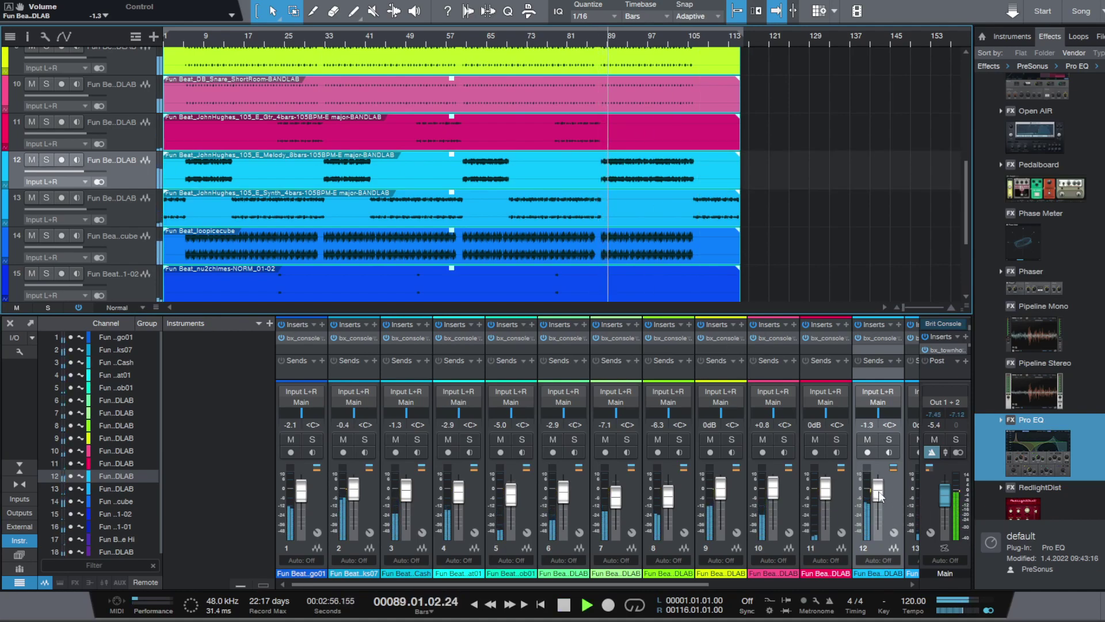
pyautogui.scroll(-1, 879, 495)
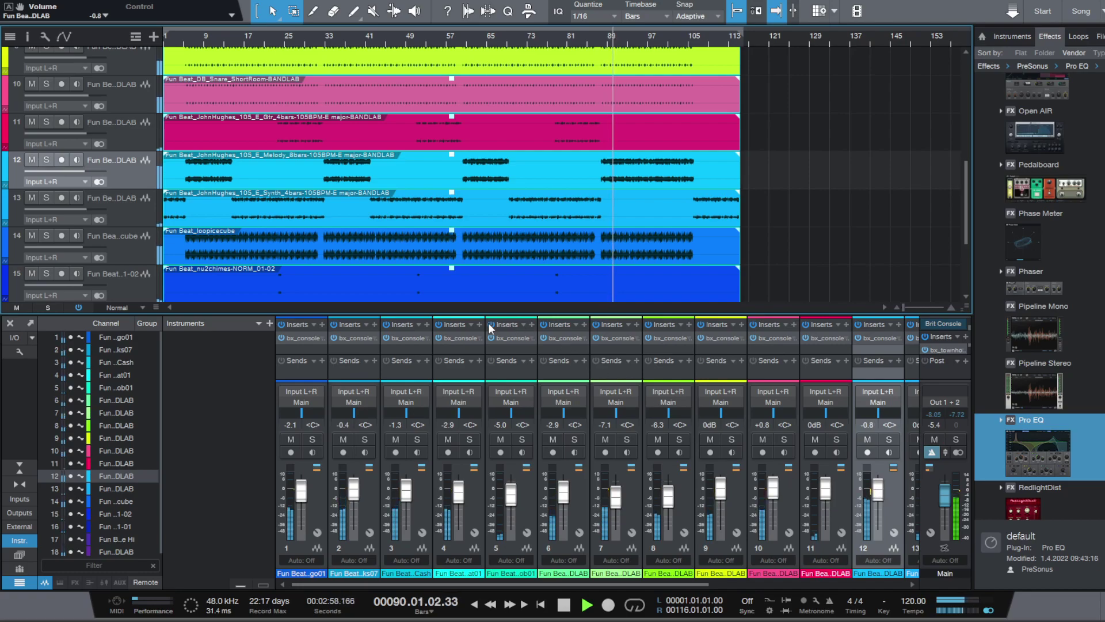
# Step: Save the song with the new Melody level
pyautogui.click(11, 1)
pyautogui.click(40, 144)
pyautogui.click(248, 415)
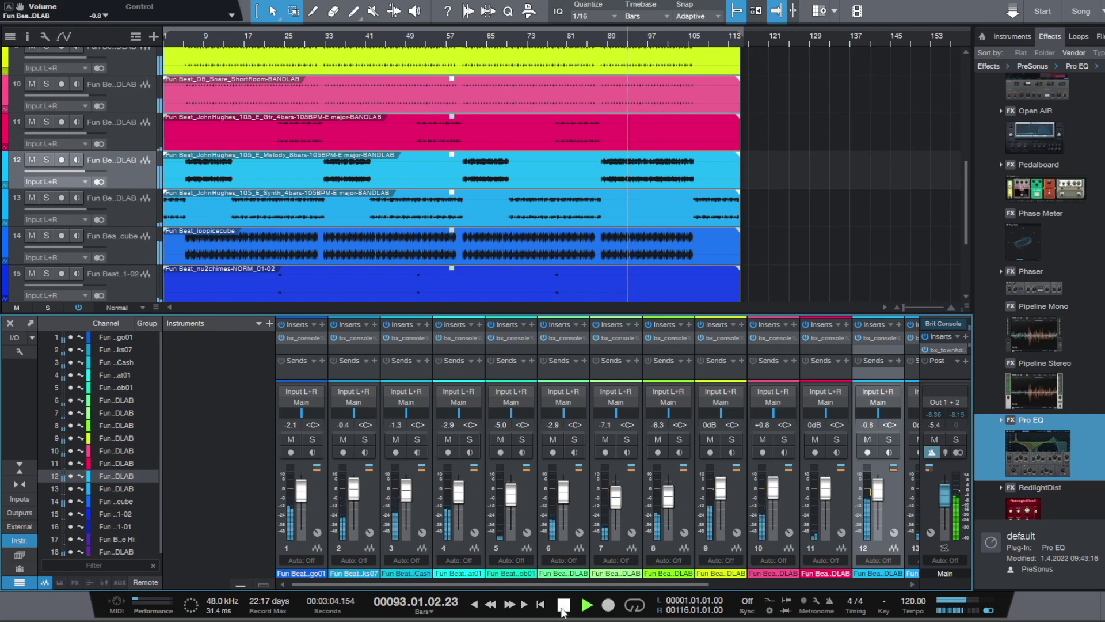
# Step: Listen to the mix through to the end of the song and stop playback
pyautogui.moveTo(605, 581); pyautogui.dragTo(475, 578)
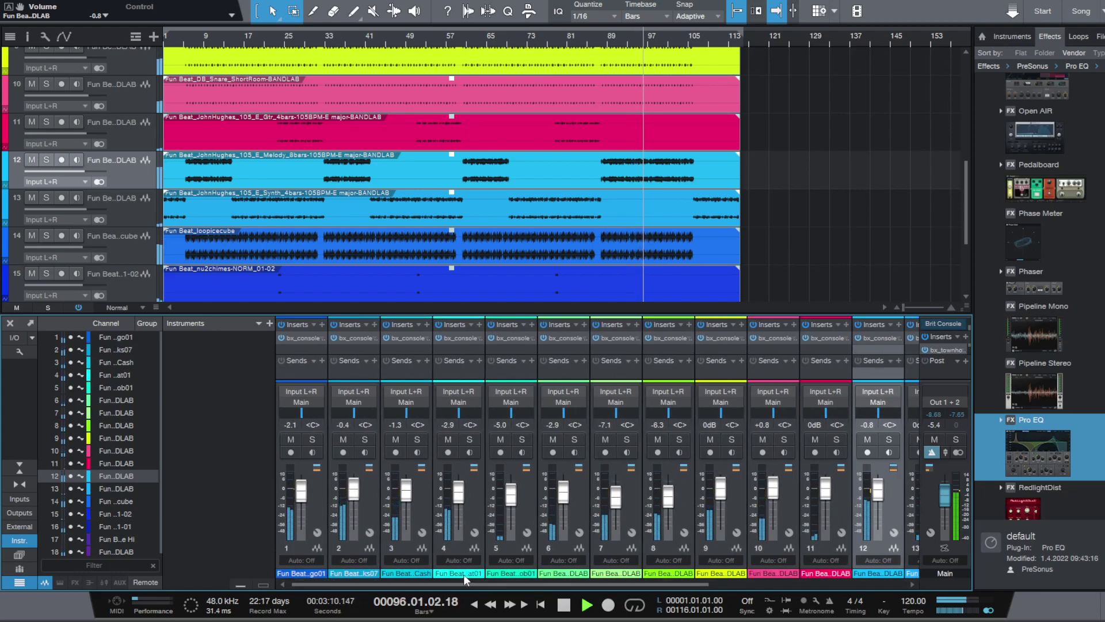
pyautogui.click(9, 7)
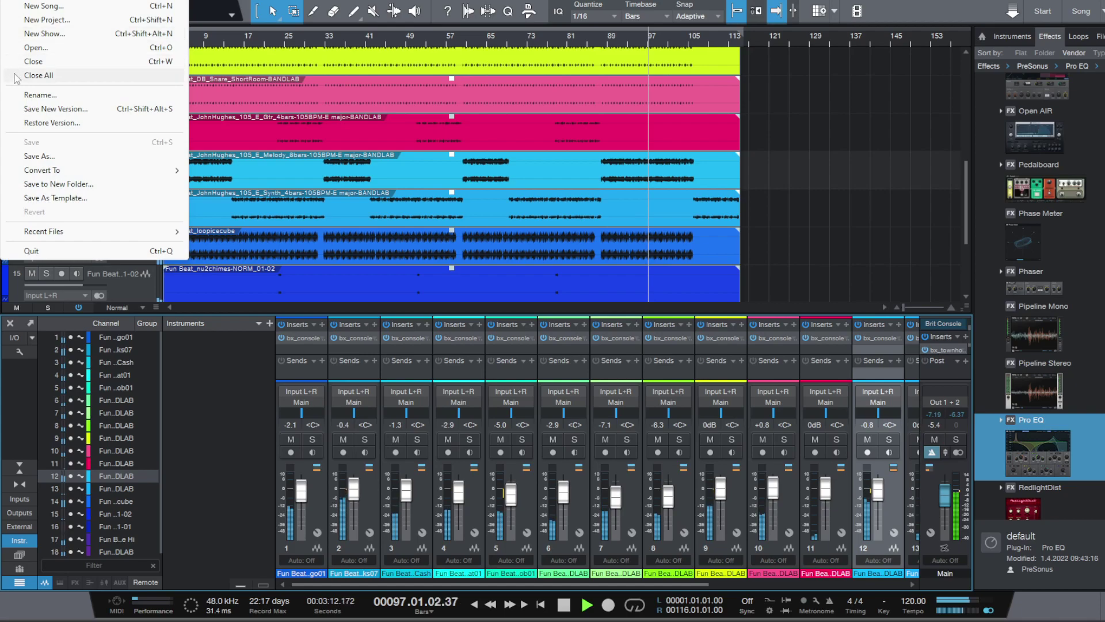
pyautogui.click(242, 393)
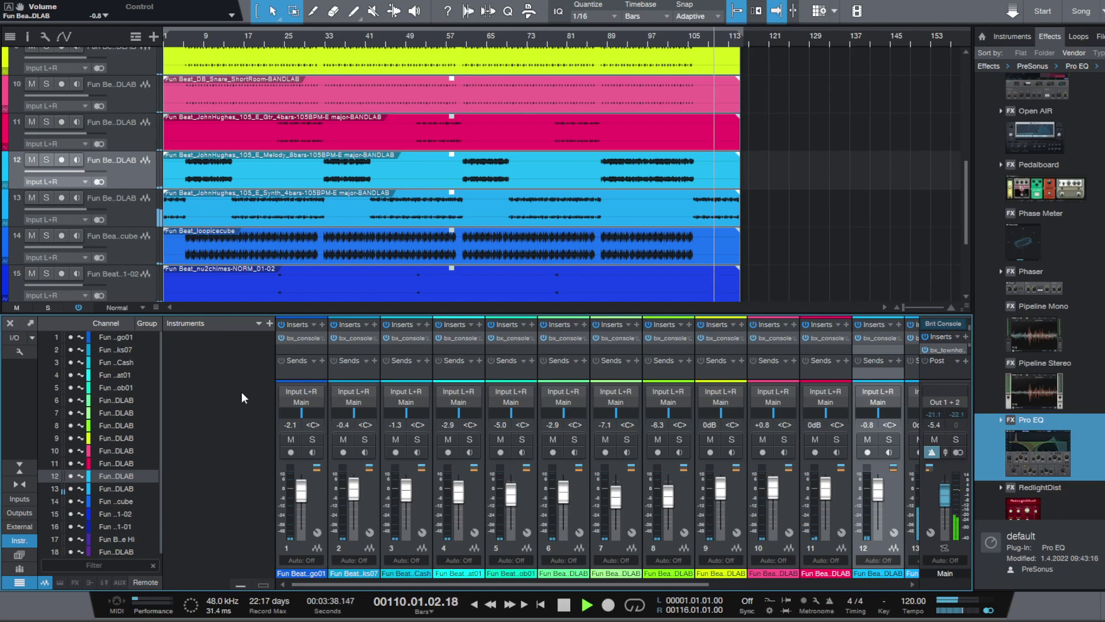
pyautogui.click(6, 0)
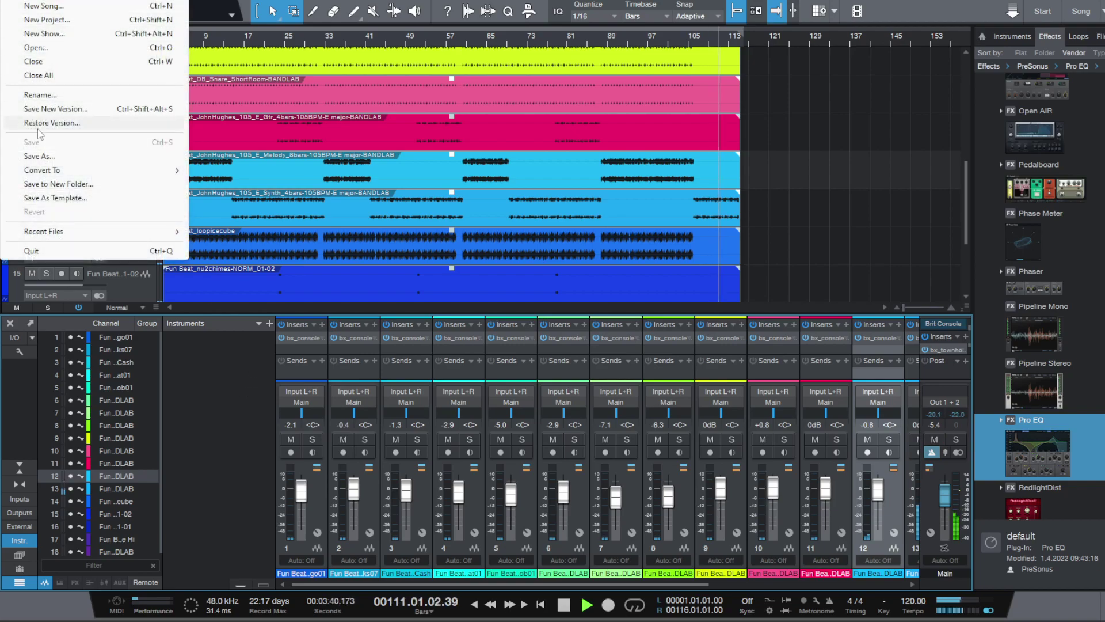
pyautogui.click(196, 400)
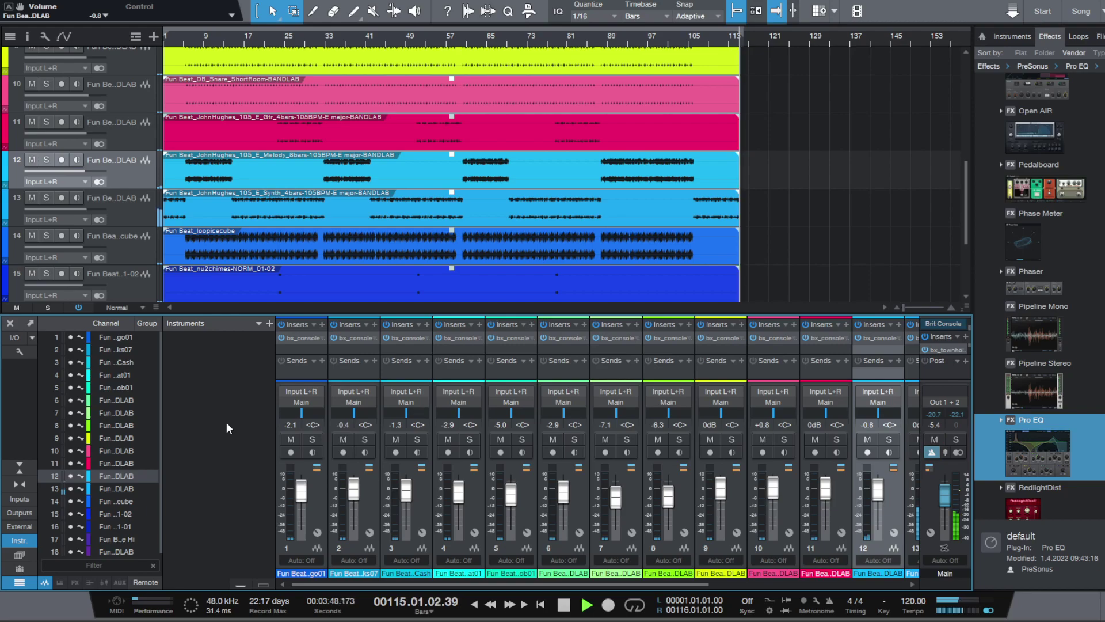
pyautogui.press('space')
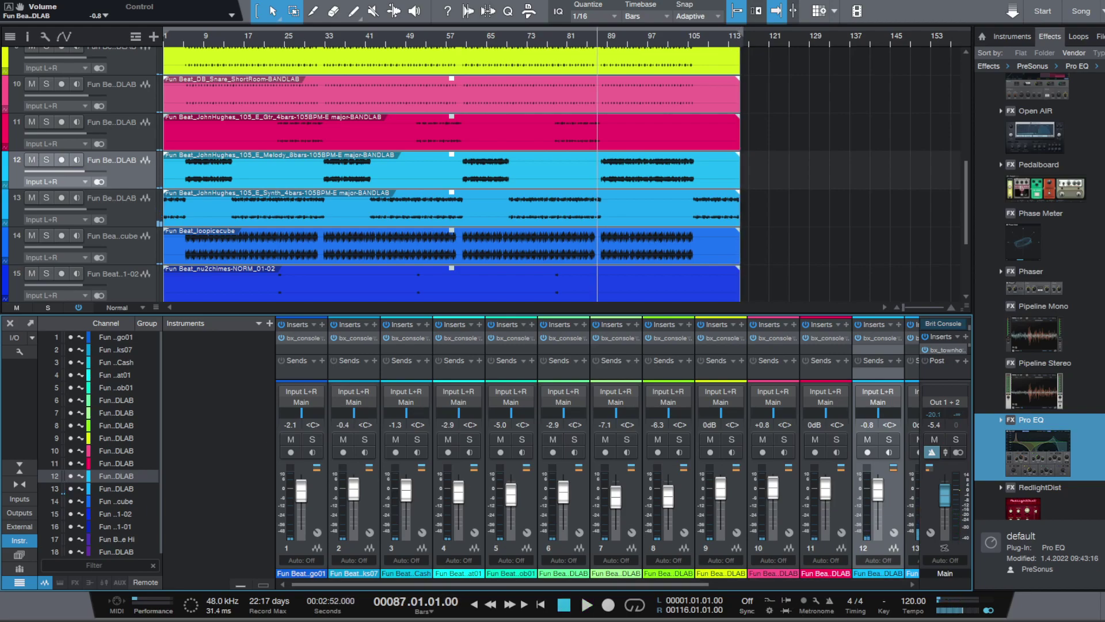